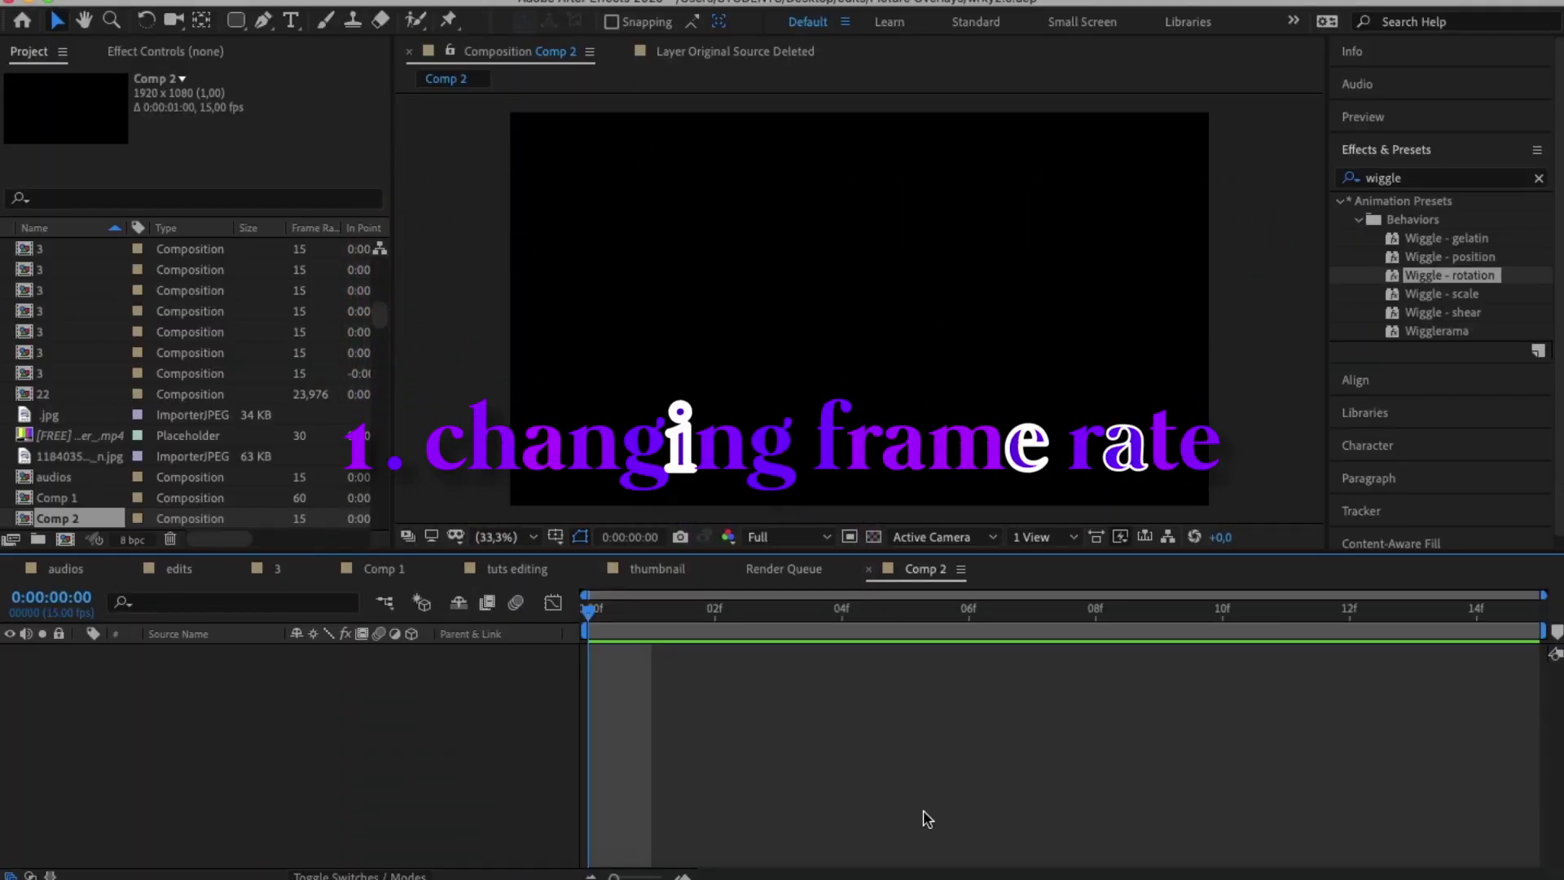
Create a new composition 1080 px wide and 1080 px high with a frame rate of 60 fps
key("super+n")
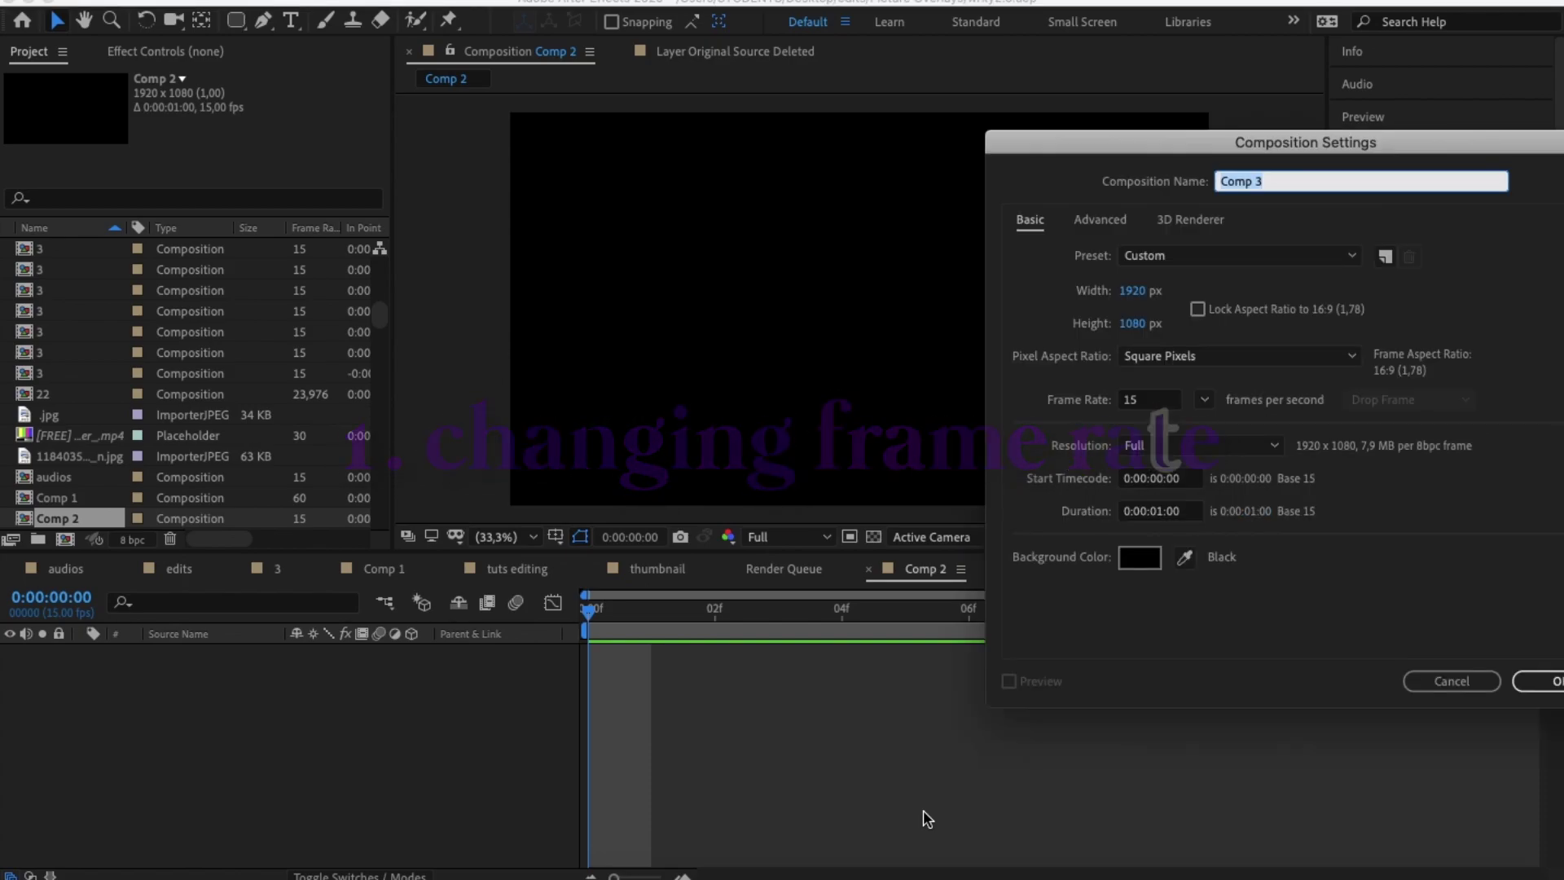
left_click_drag(1111, 151, 603, 135)
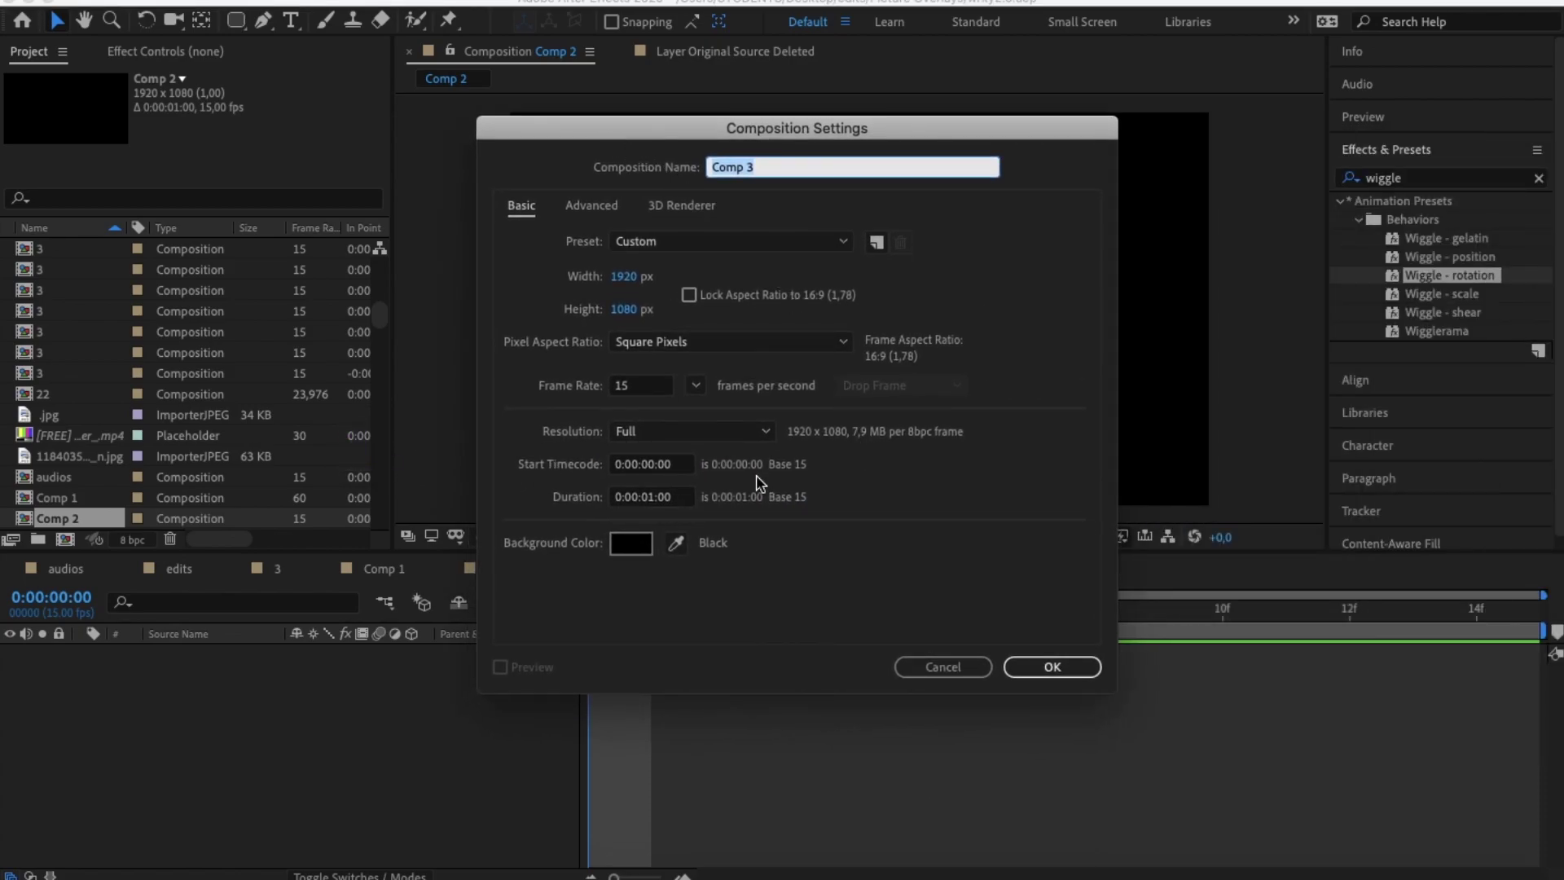
left_click(624, 279)
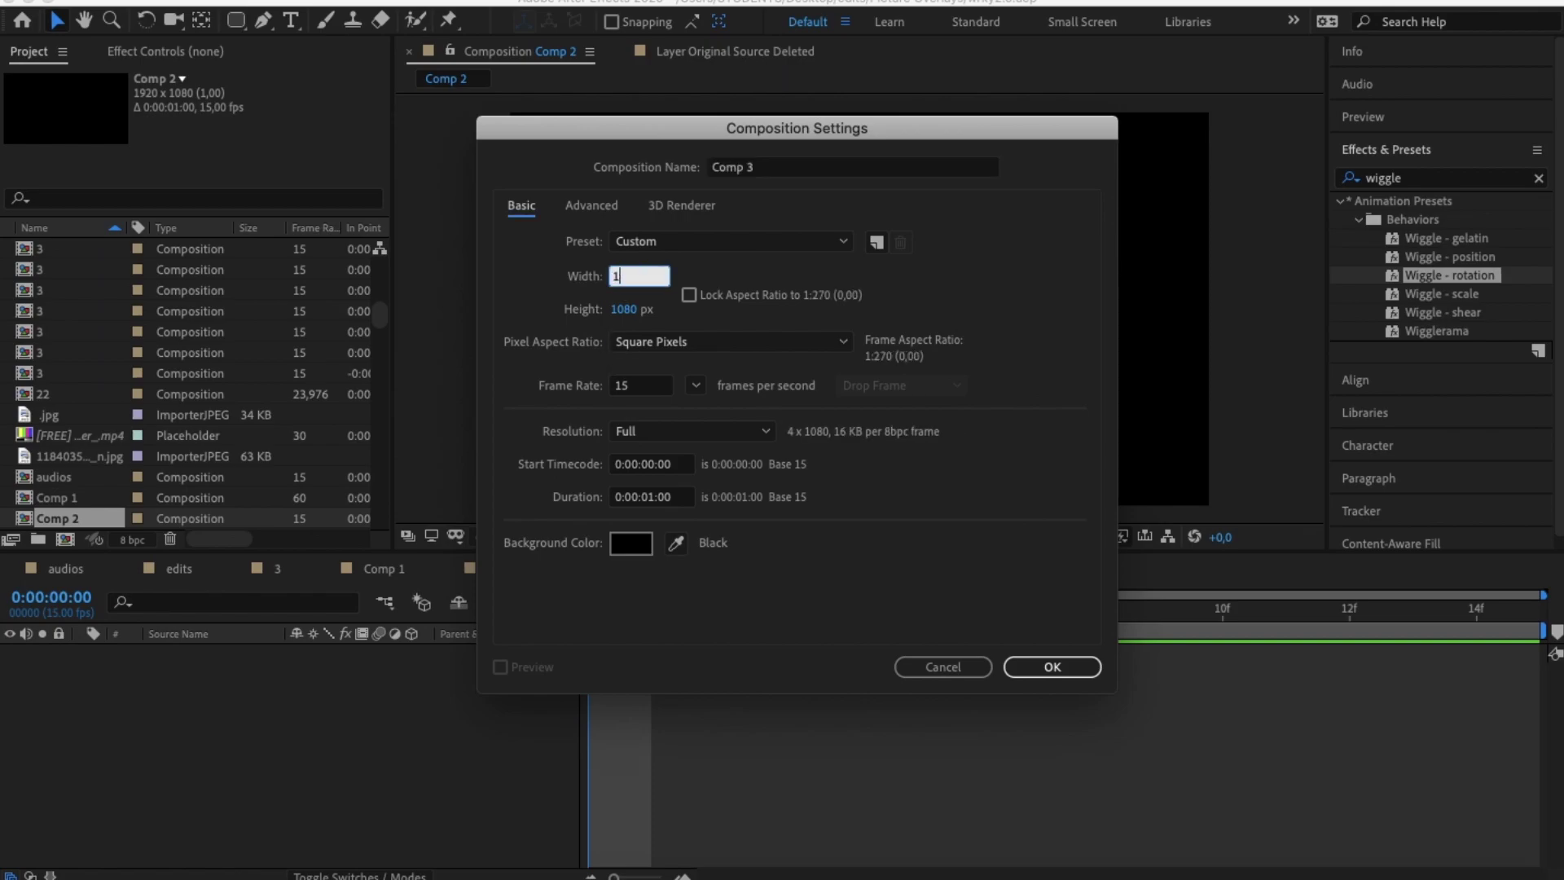
type("1080")
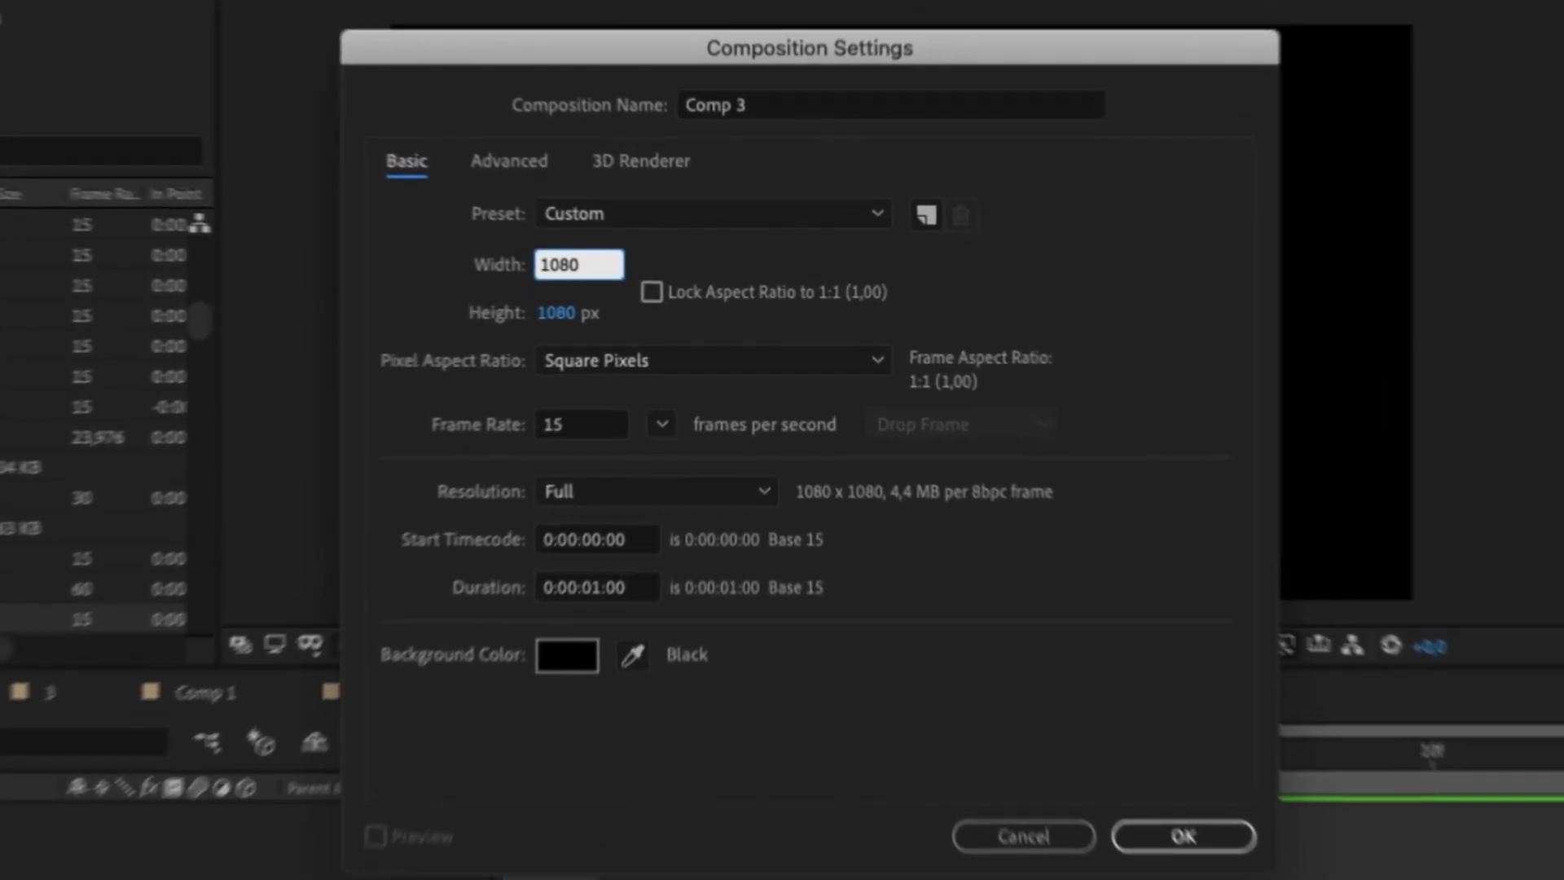
left_click(531, 448)
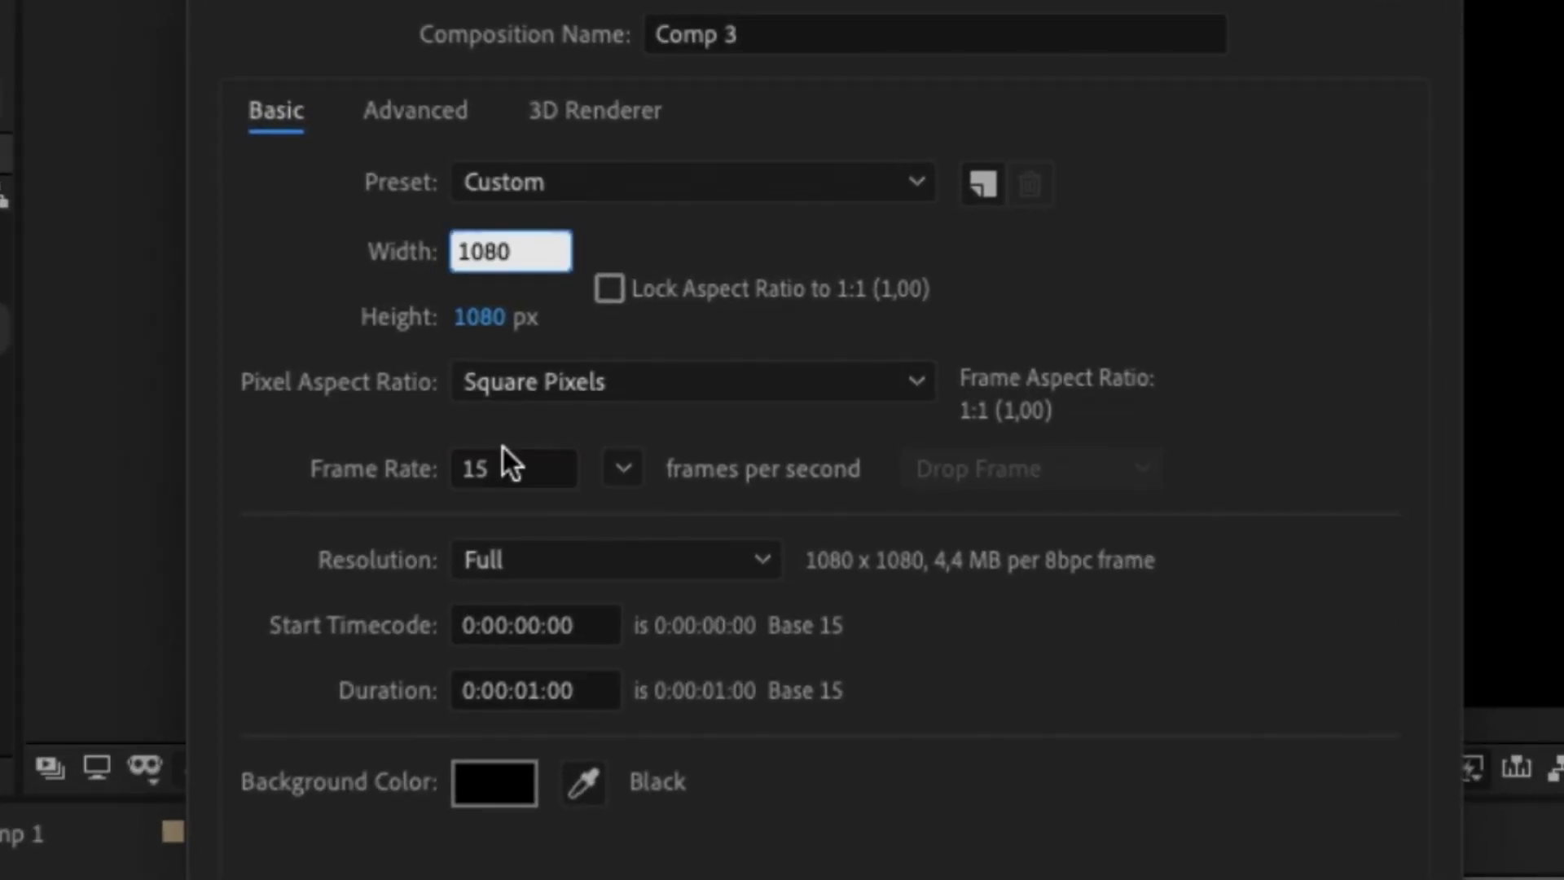
left_click(506, 471)
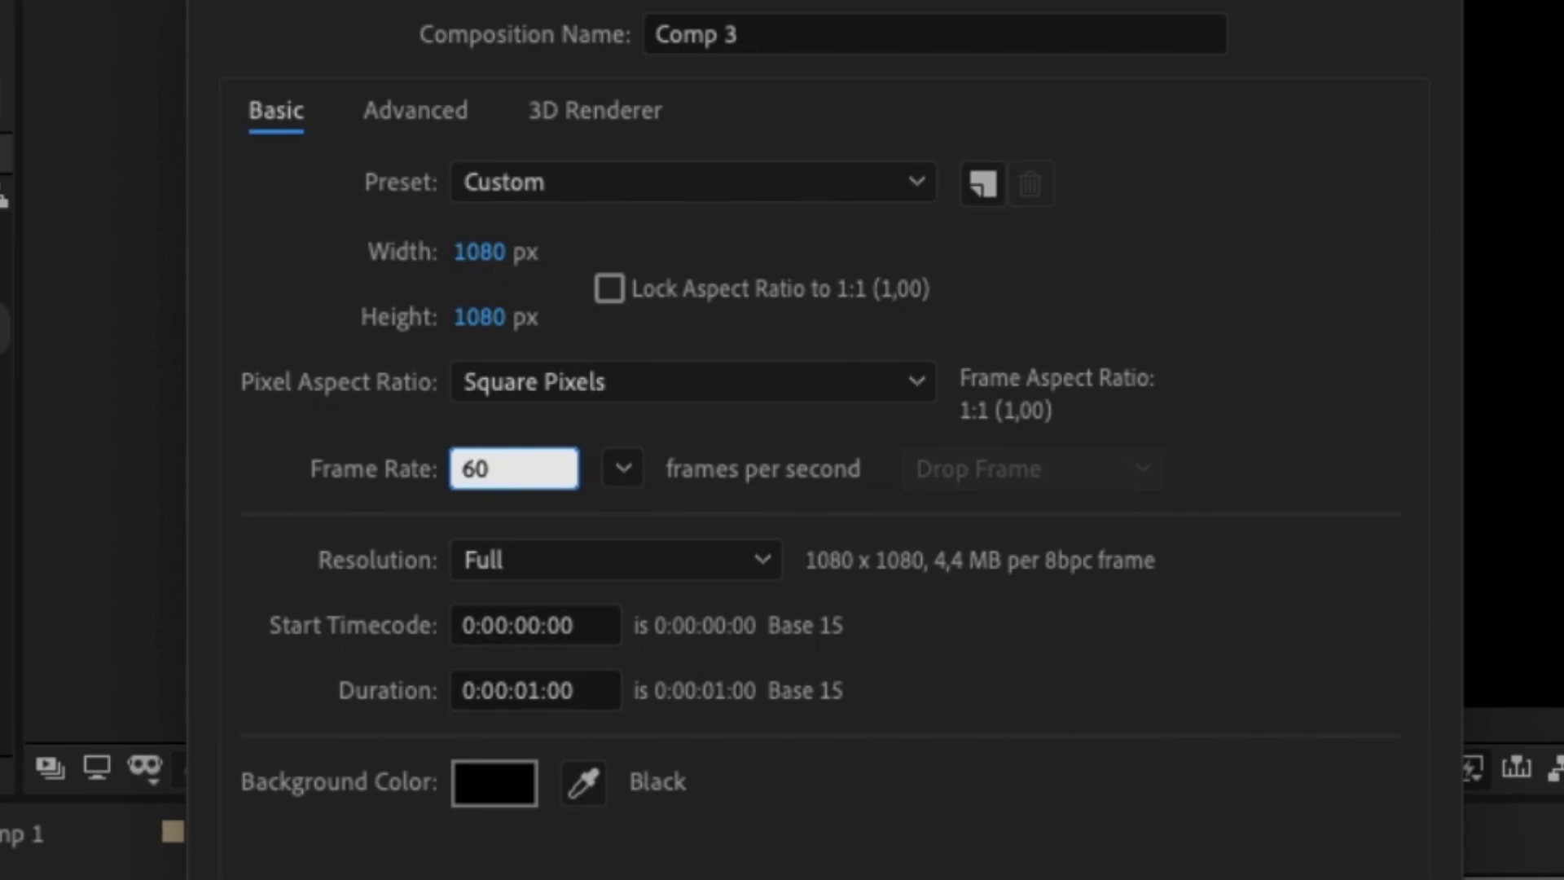
key("Return")
key("Return")
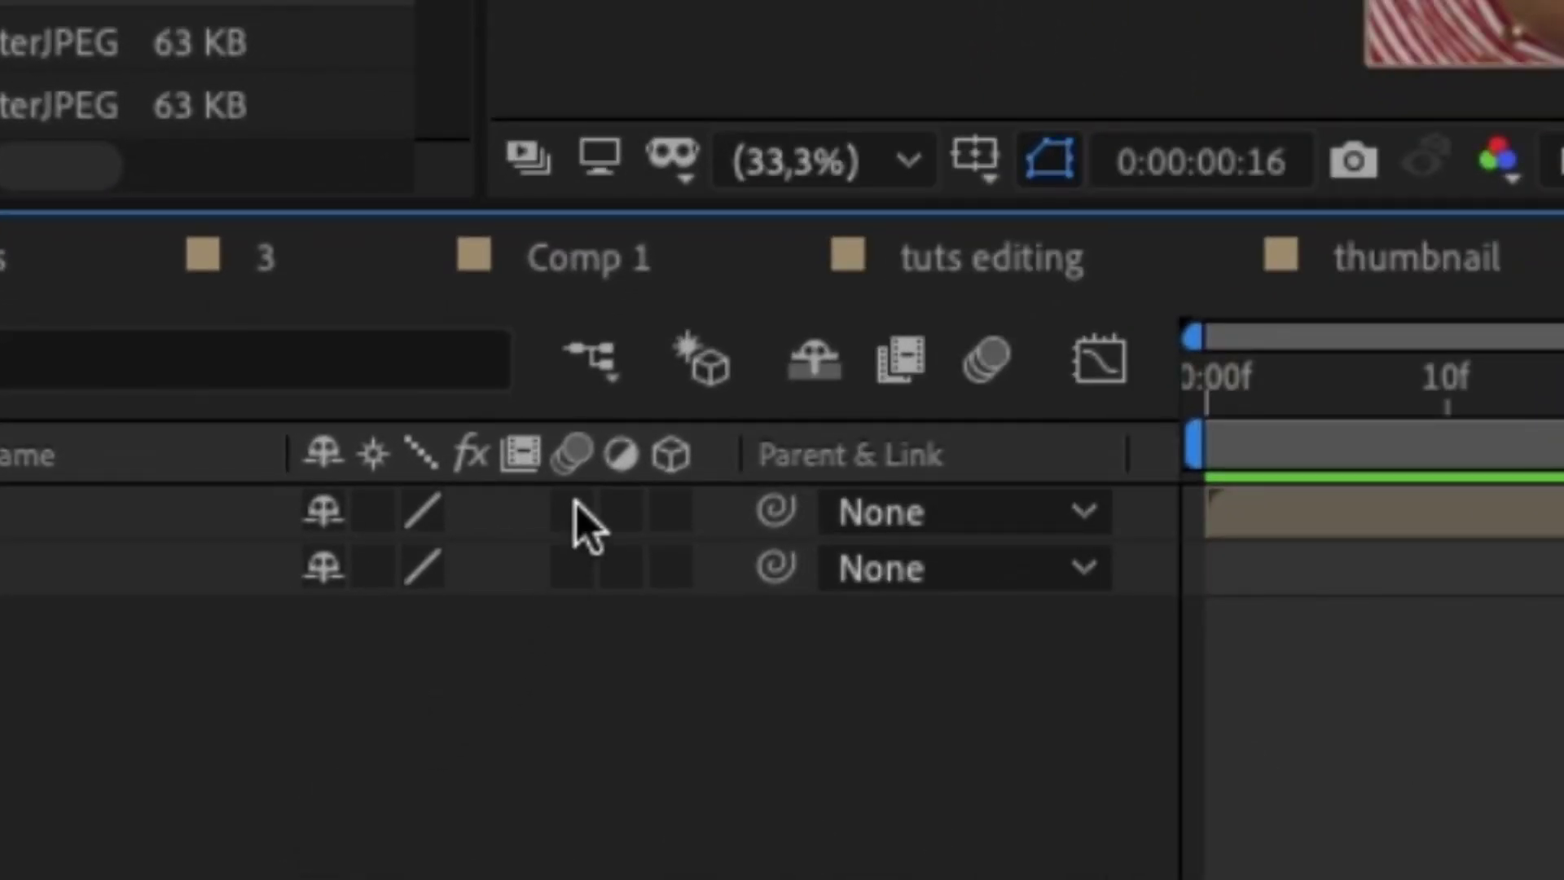
Enable motion blur for both layers and the composition, and set the composition's shutter angle to 720°
left_click_drag(575, 503, 590, 616)
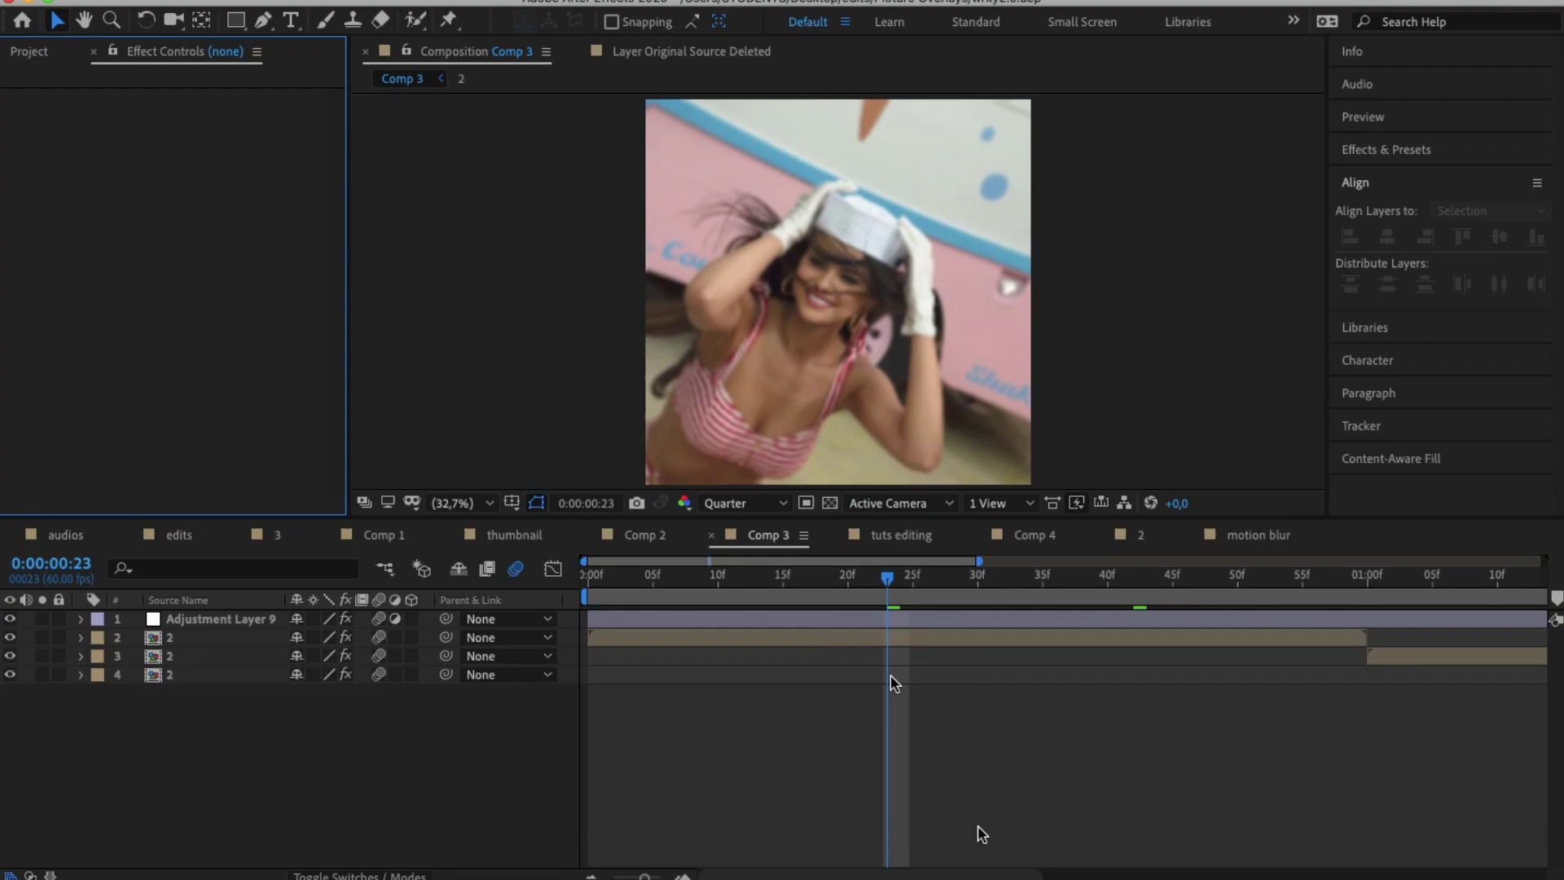
left_click(891, 674)
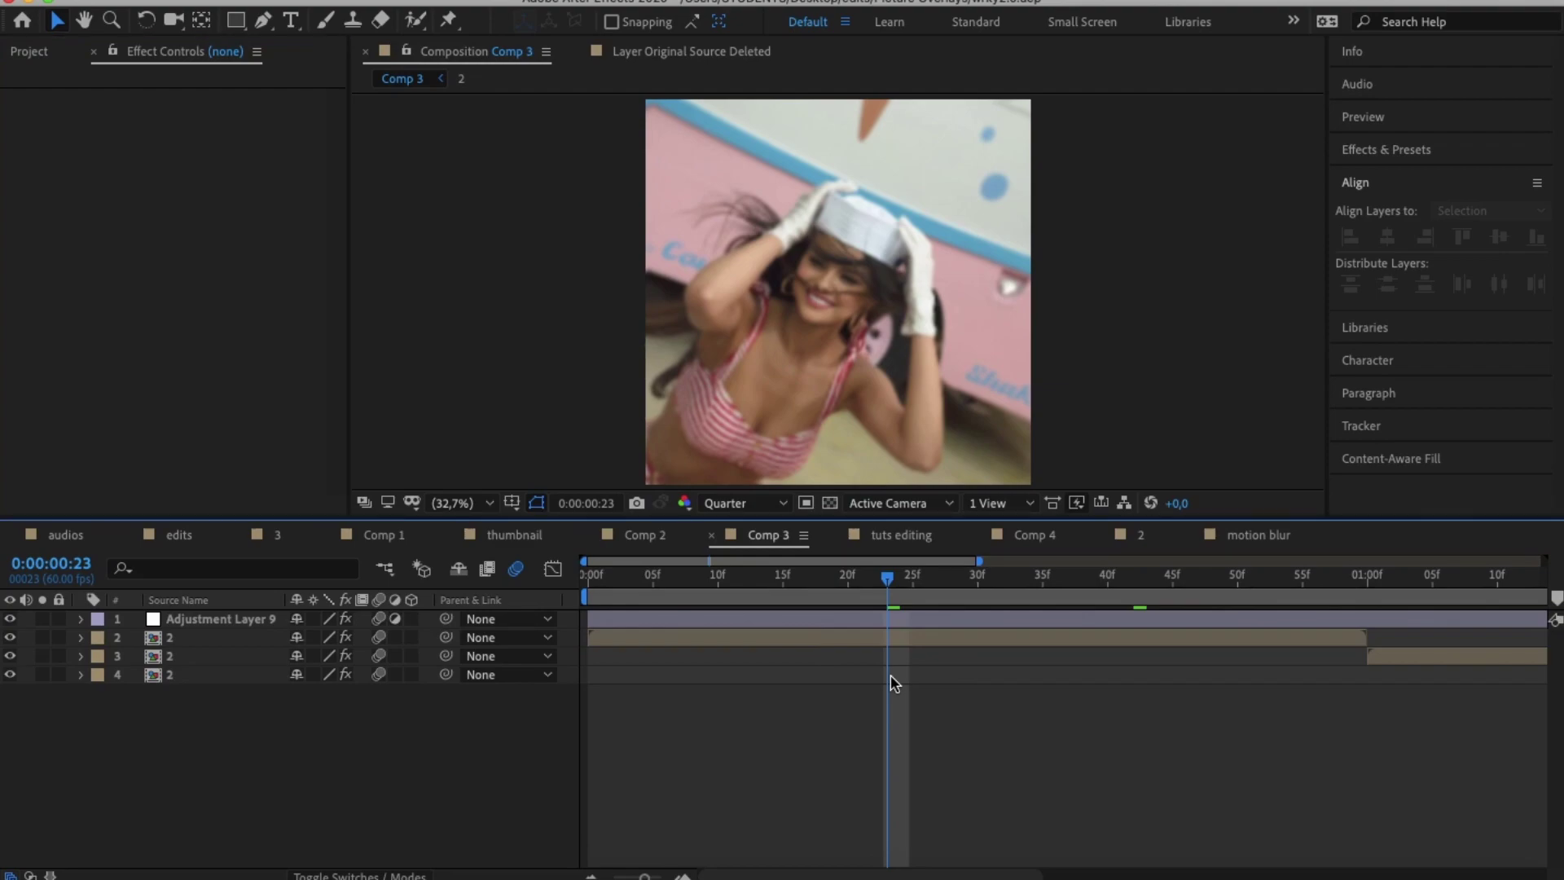
key("super+k")
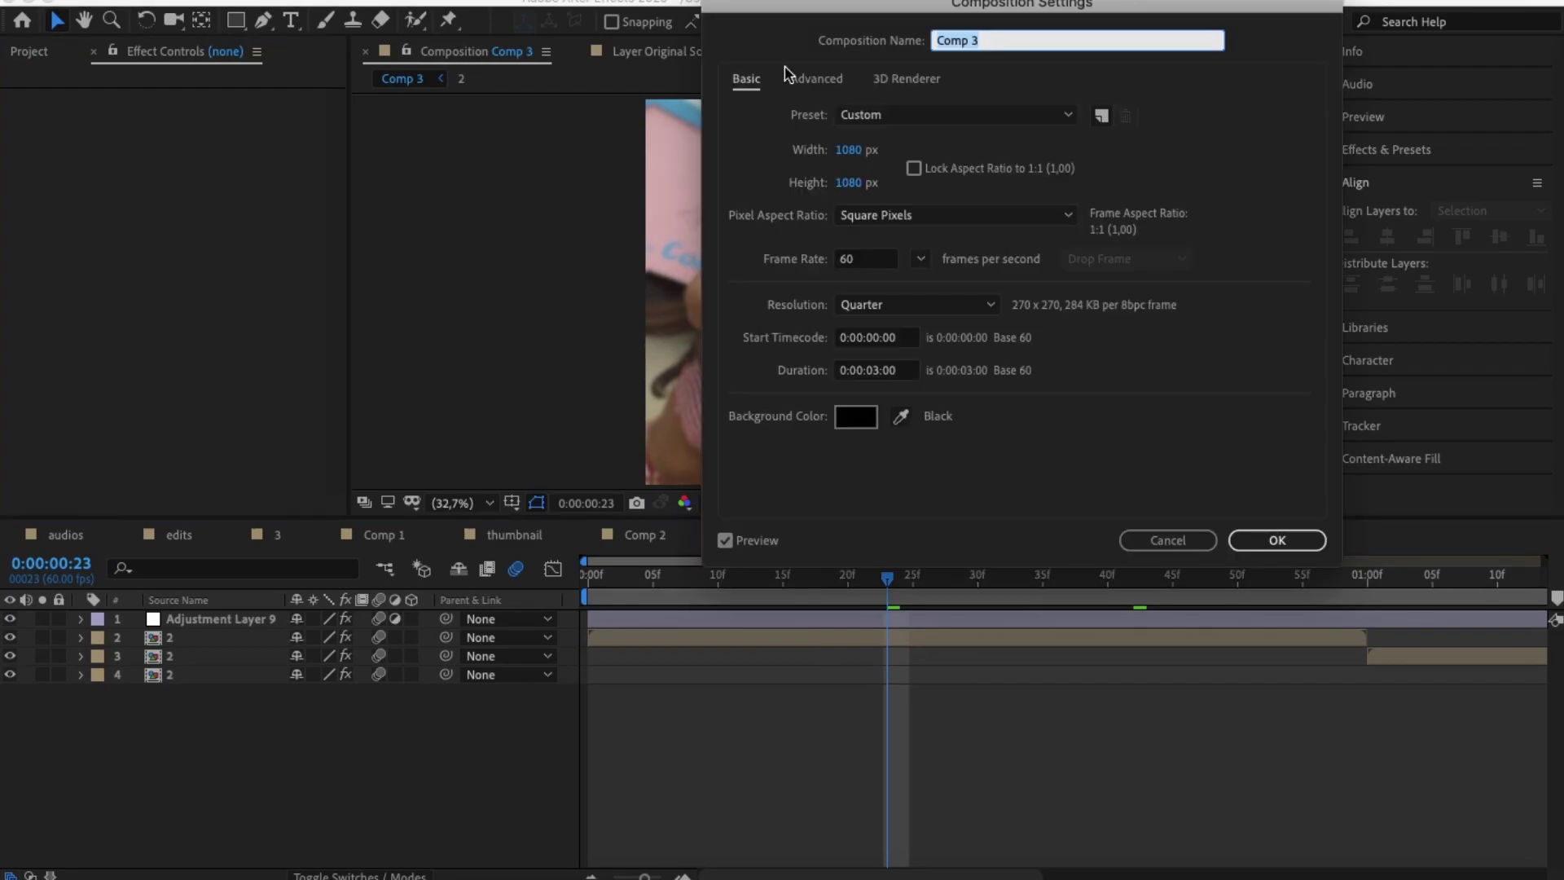
left_click_drag(794, 12, 591, 181)
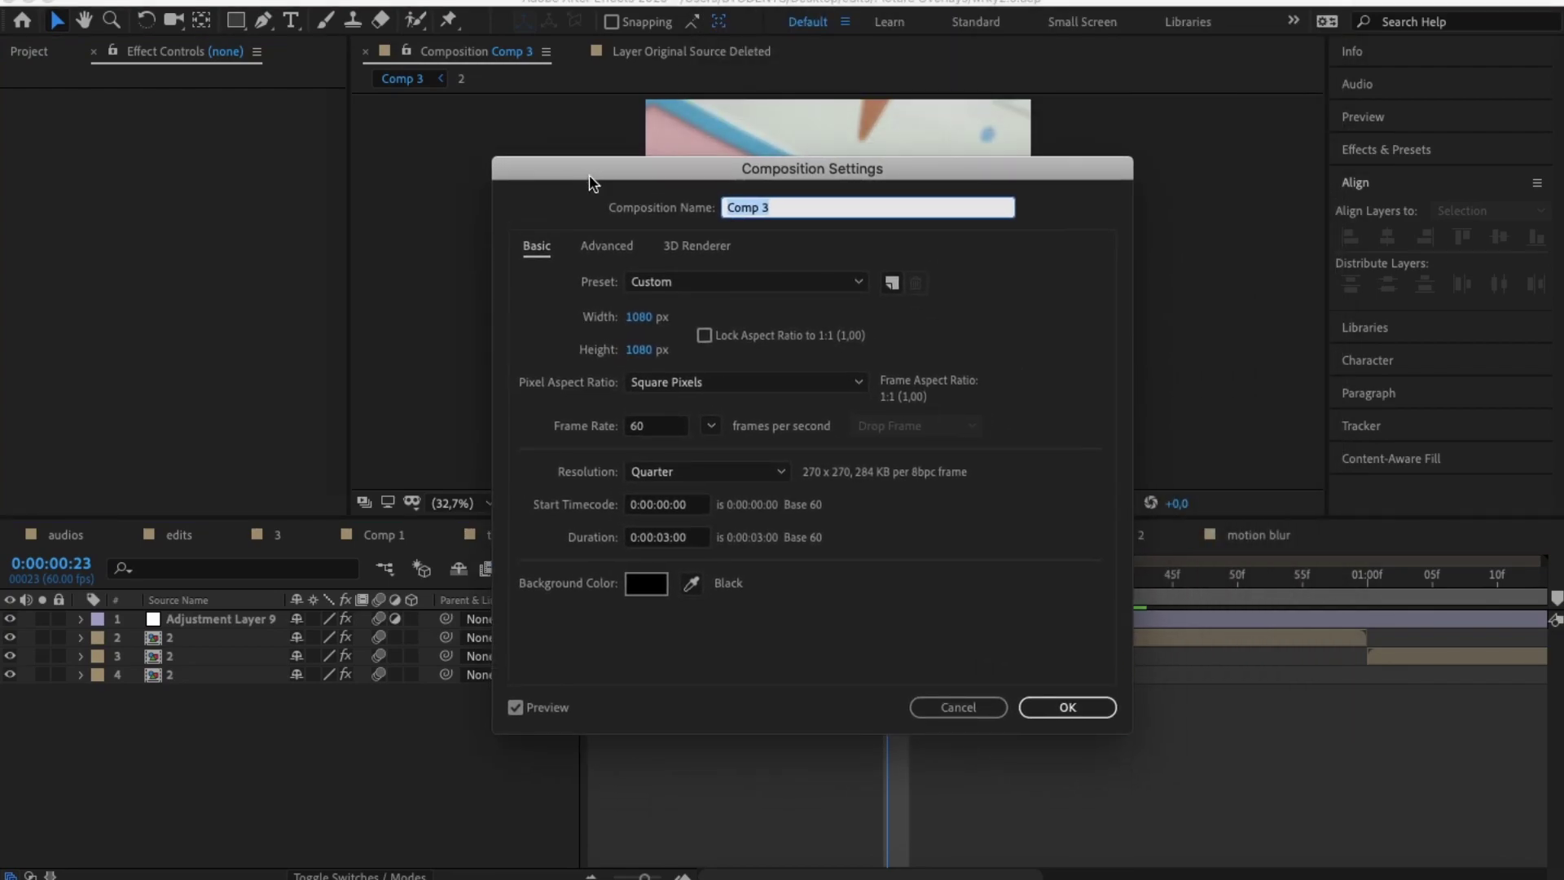
left_click(609, 247)
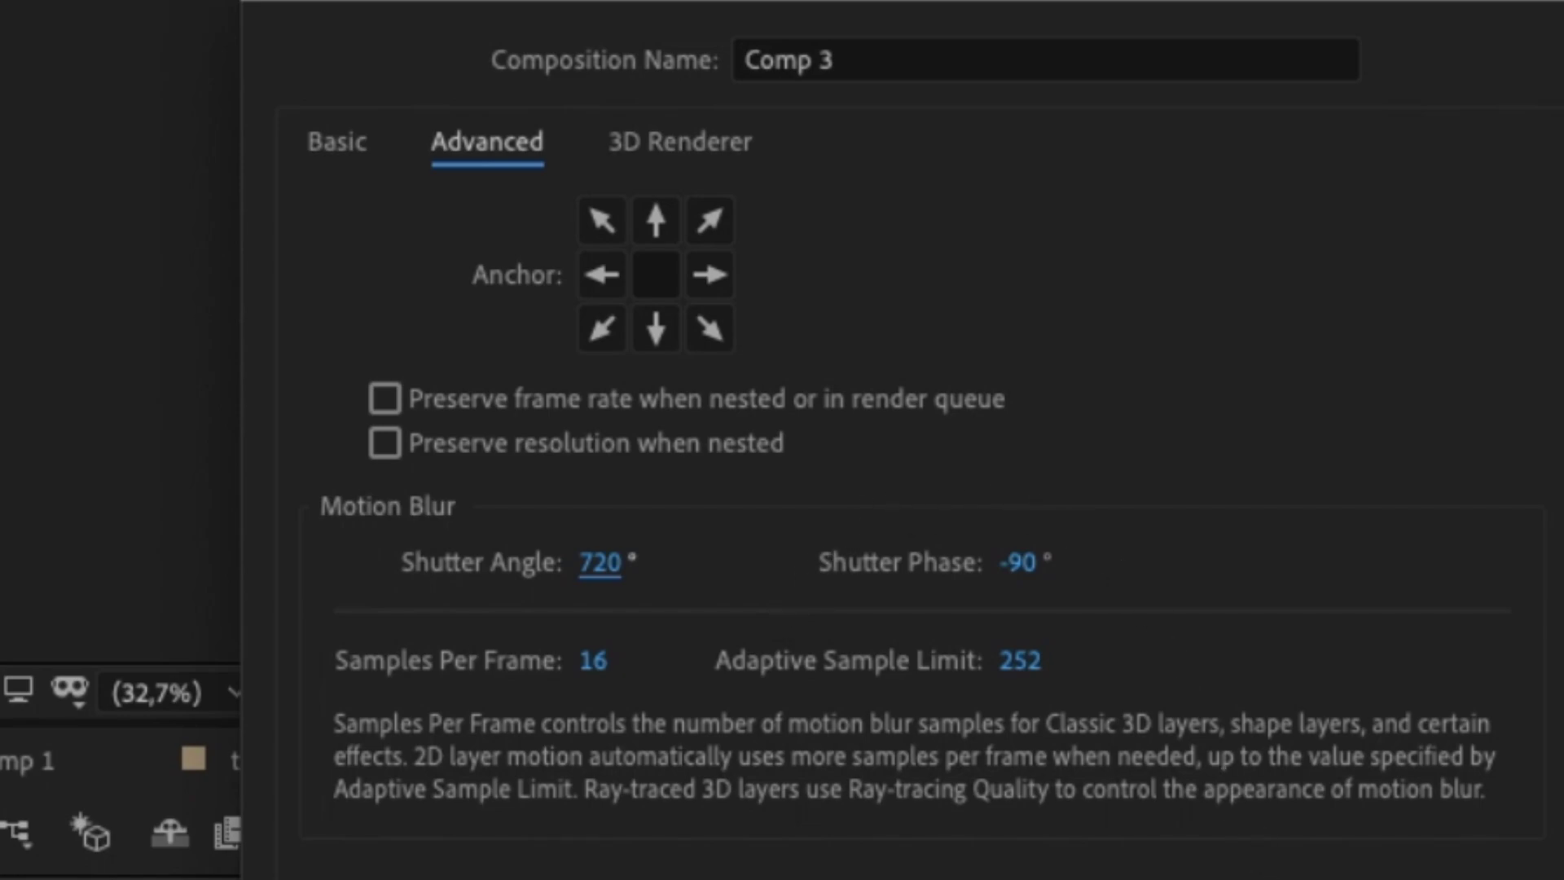
key("Return")
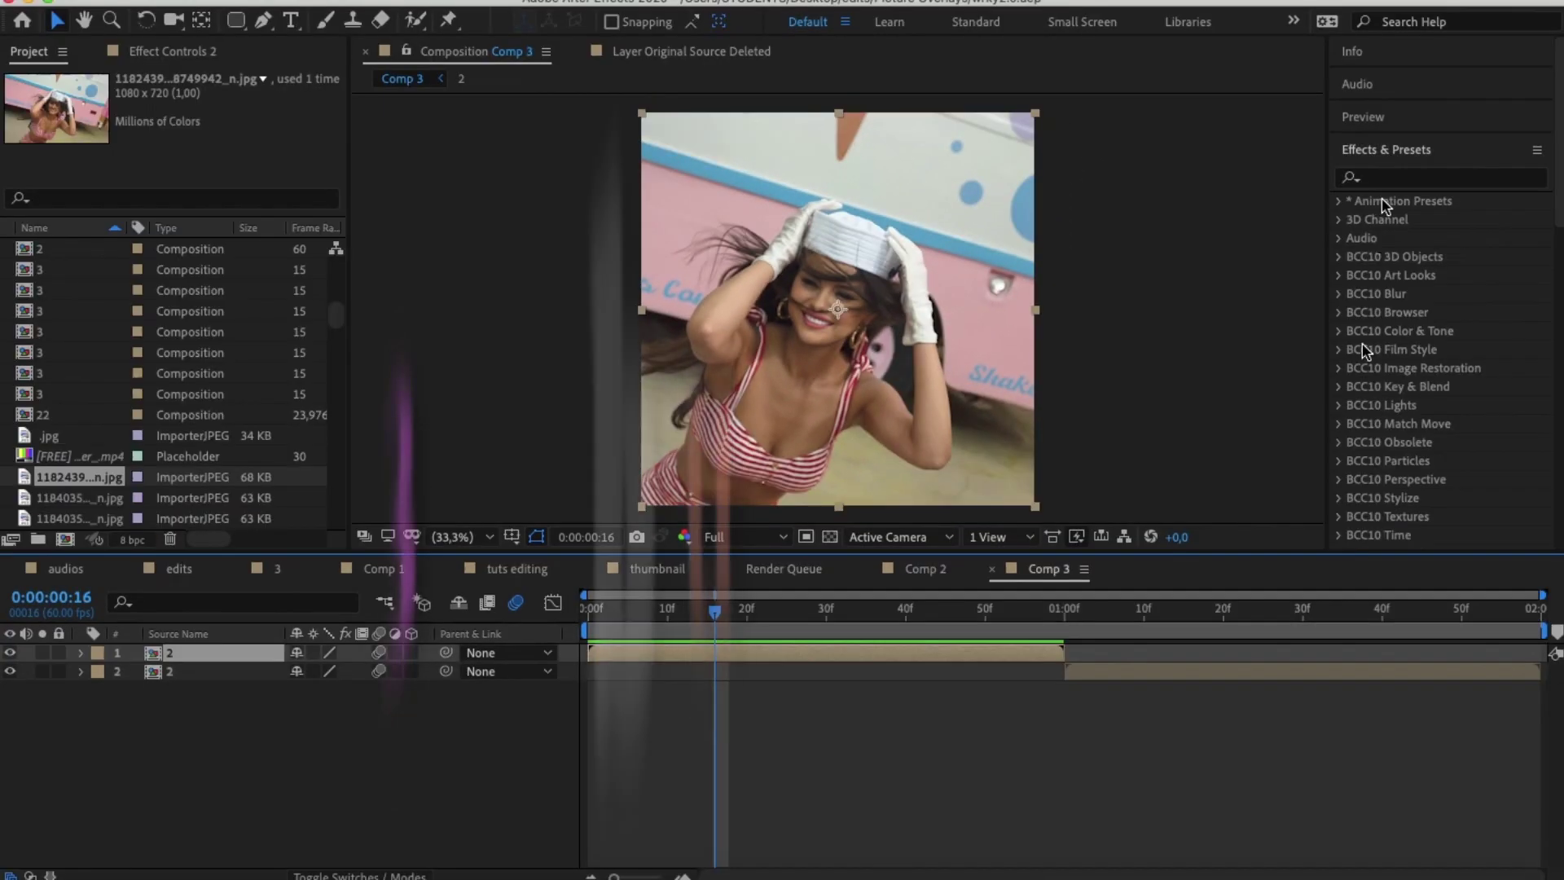
Find the S_BlurMoCurves effect, apply it to the first layer, and widen the view of its effect settings
left_click(1380, 174)
type("blurmo")
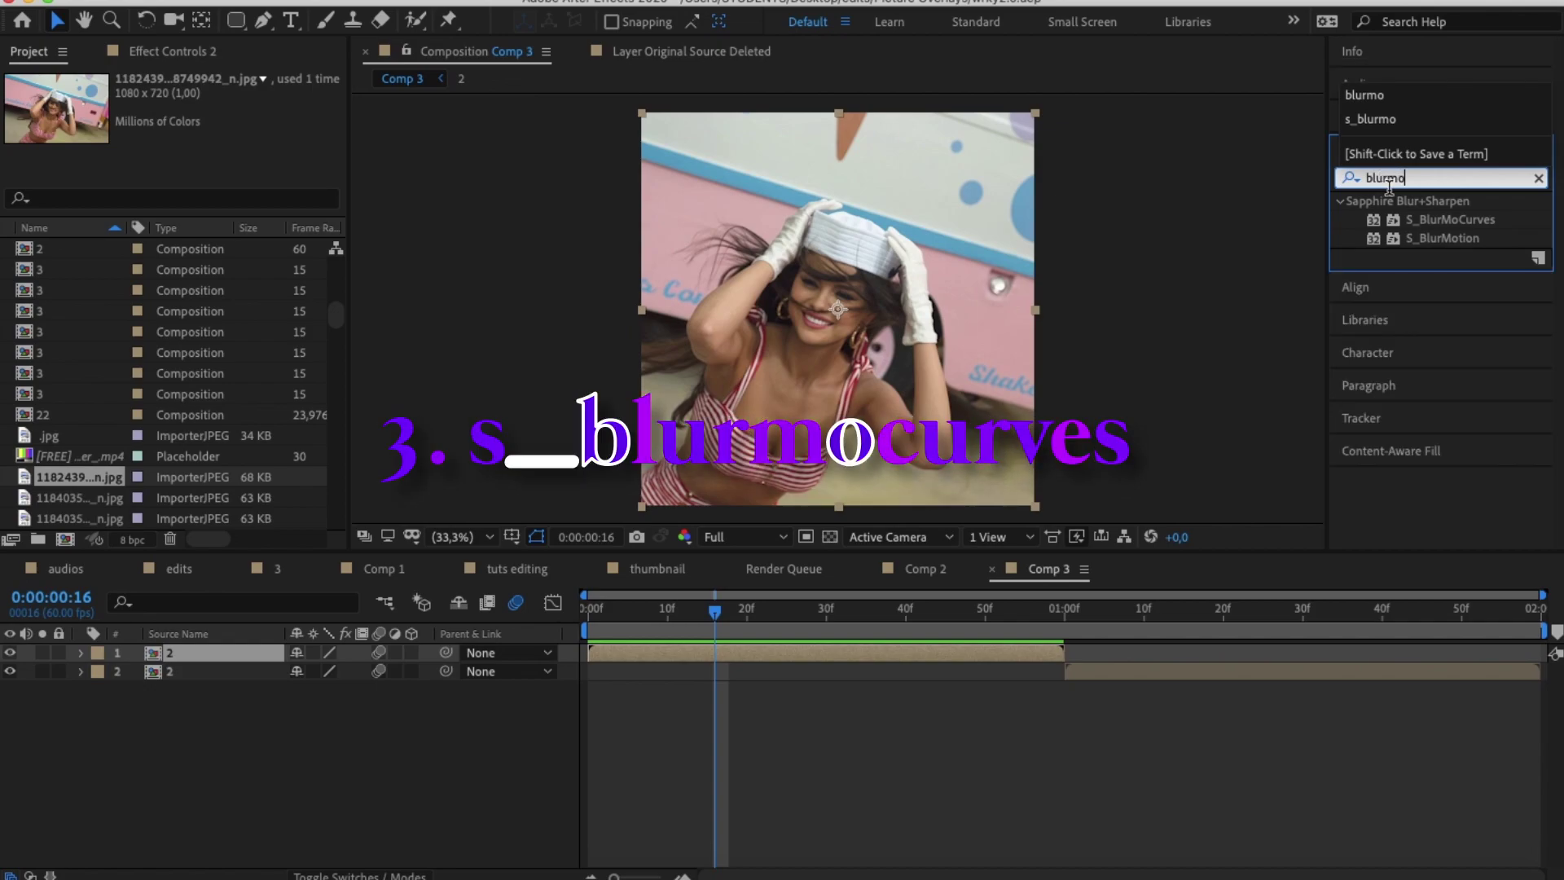
left_click_drag(1438, 220, 782, 656)
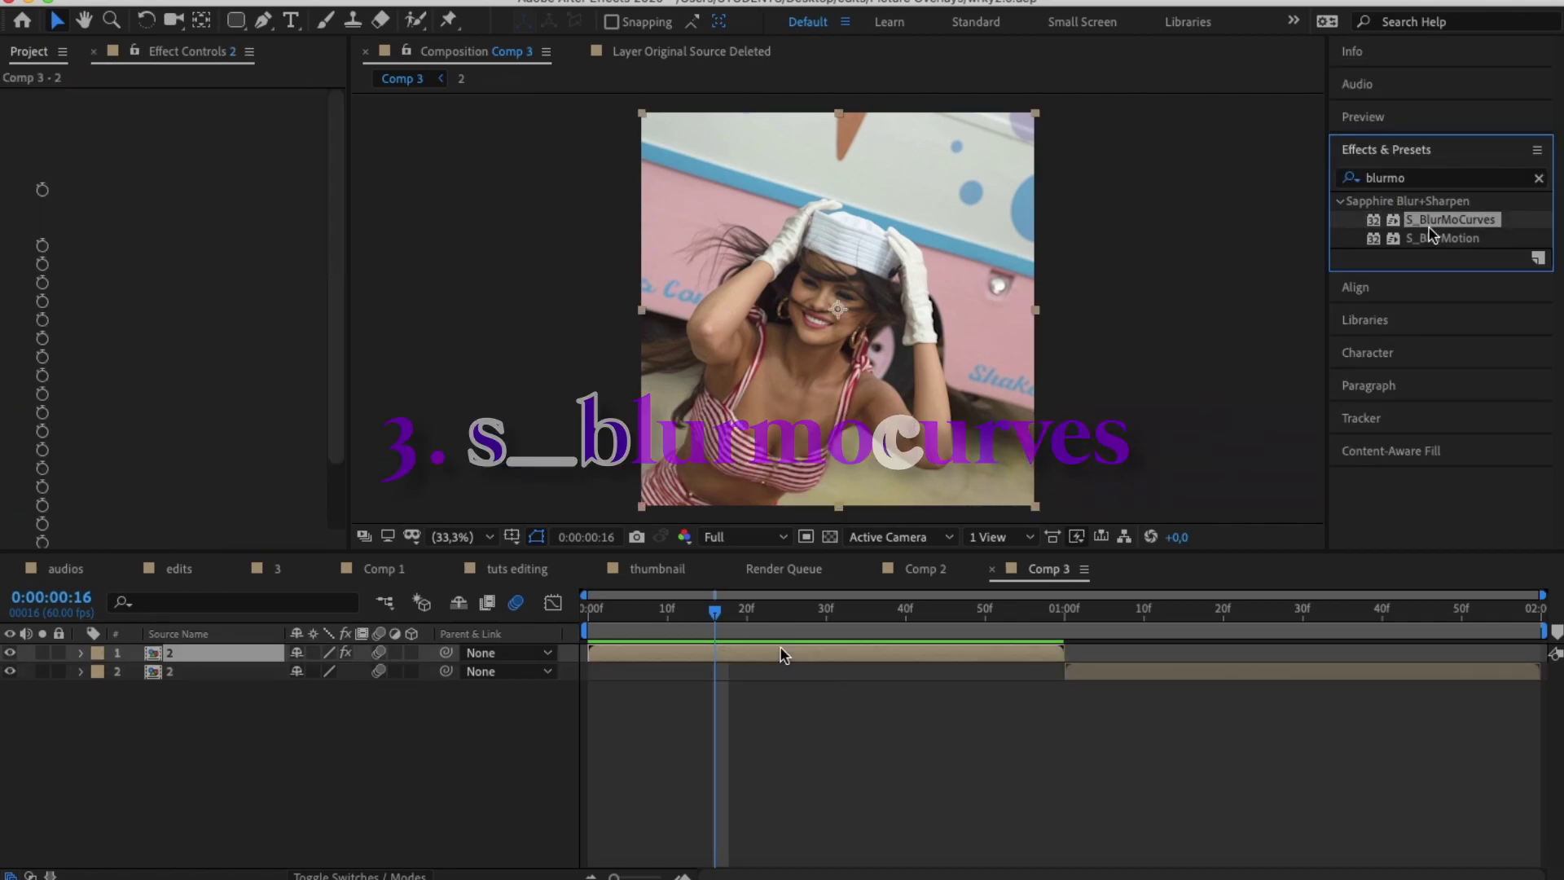
left_click_drag(349, 397, 495, 399)
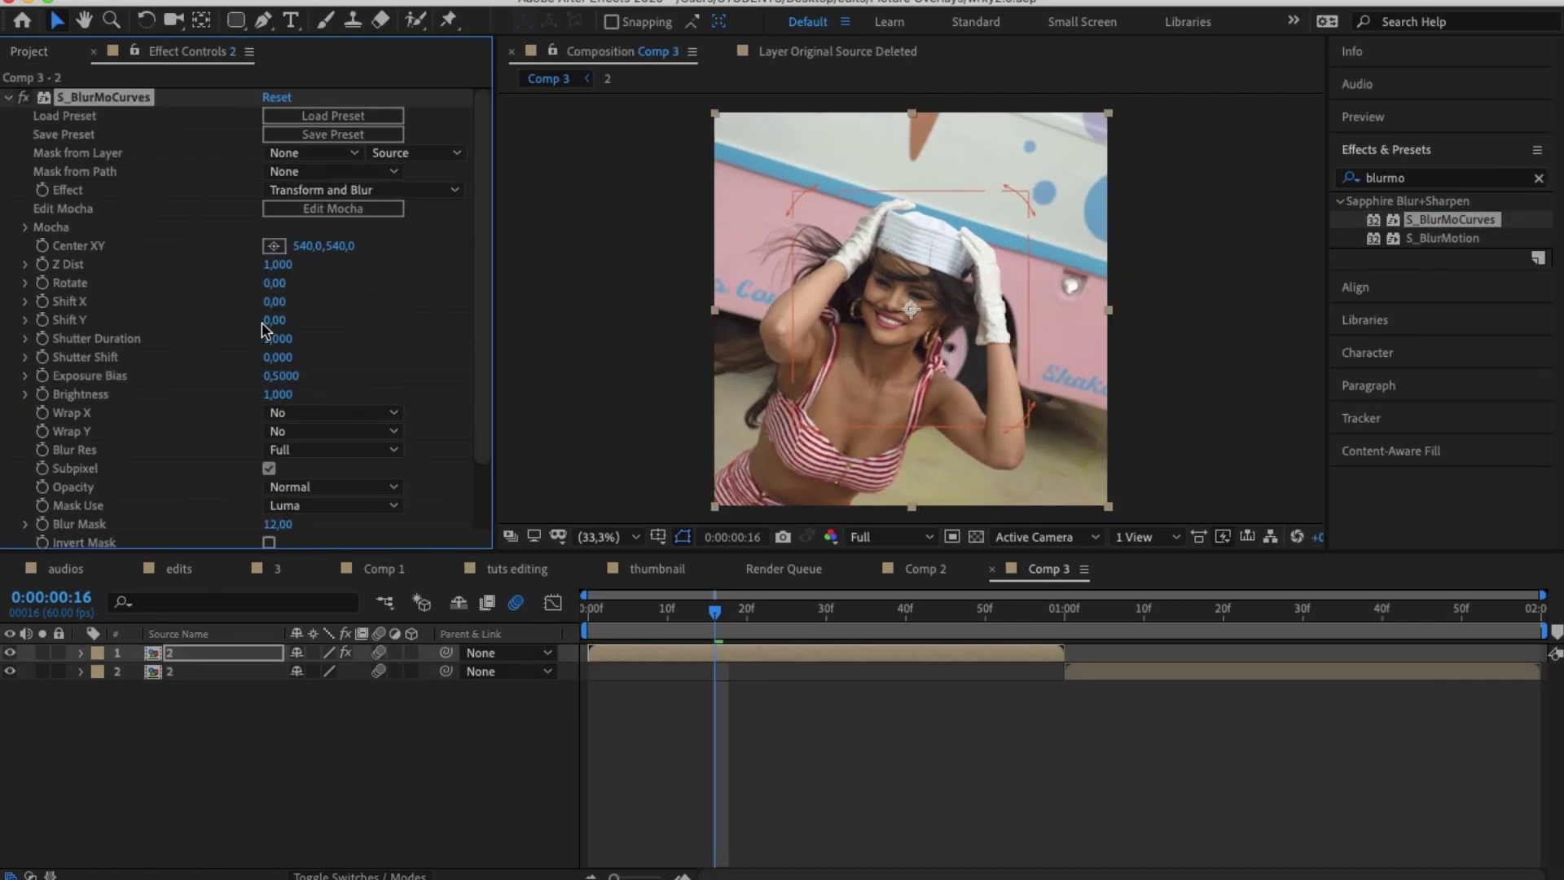
Animate the effect's Rotate from 0 at the clip's start to 90 at its end, and lower the preview resolution to Quarter
left_click(42, 282)
key("u")
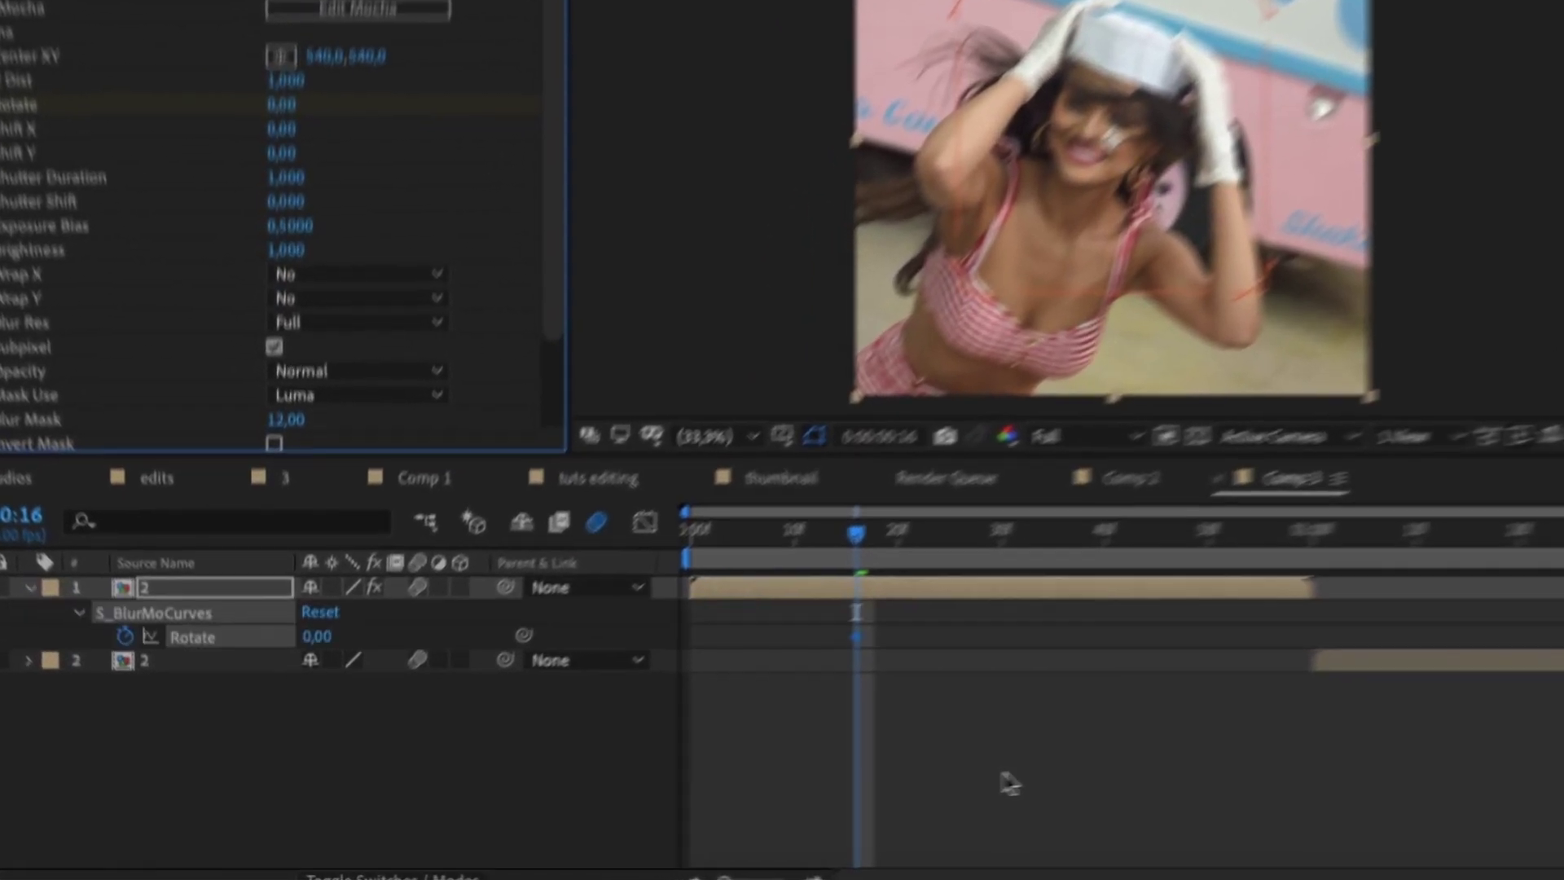
left_click_drag(715, 690, 583, 746)
left_click(307, 689)
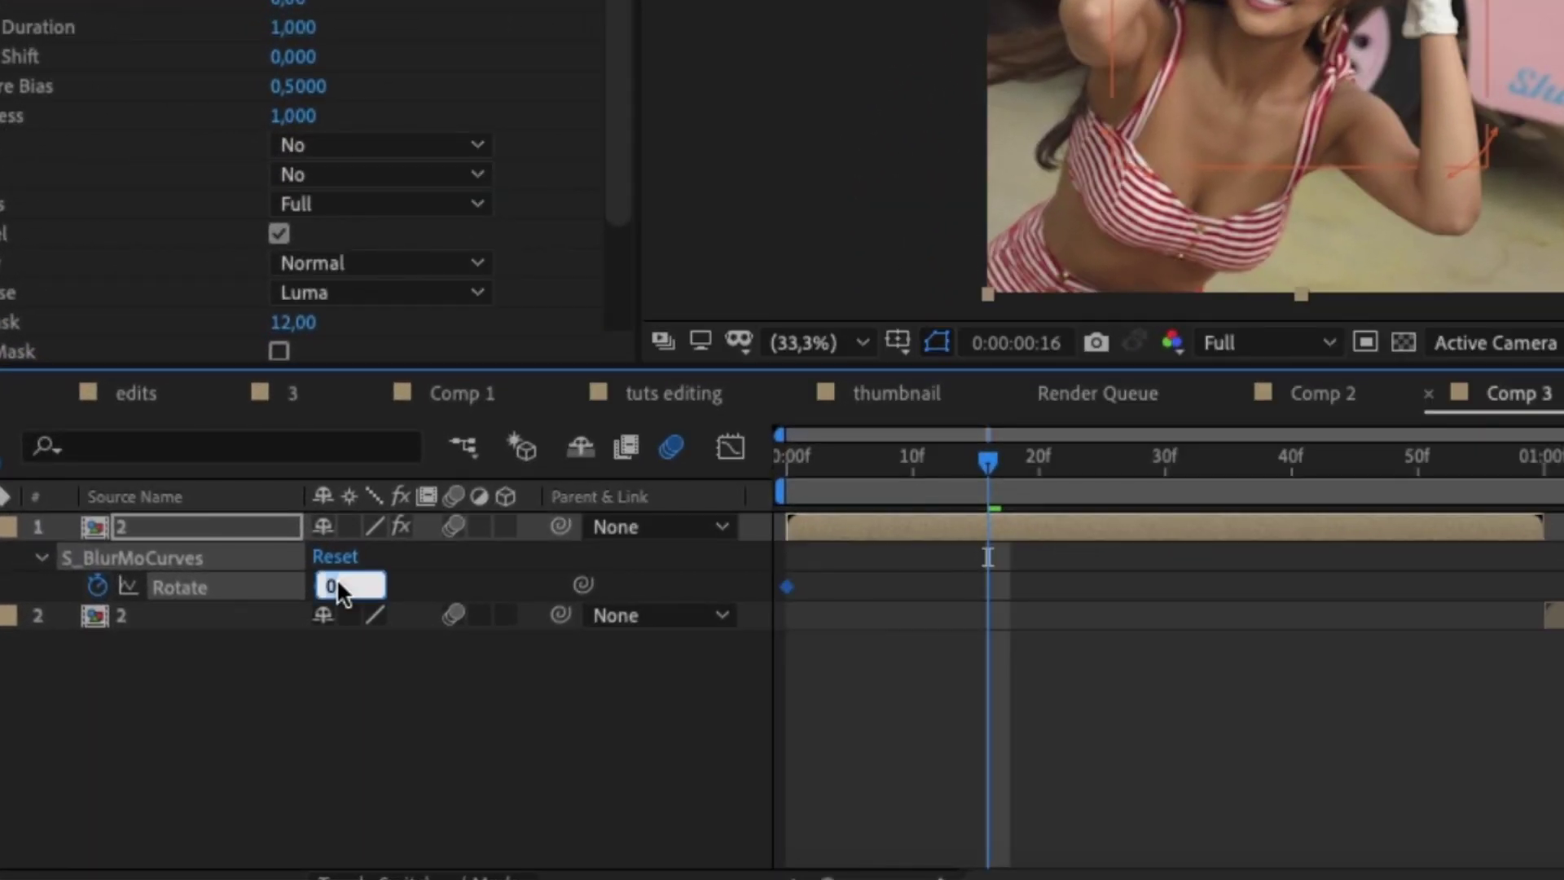
type("90")
key("Return")
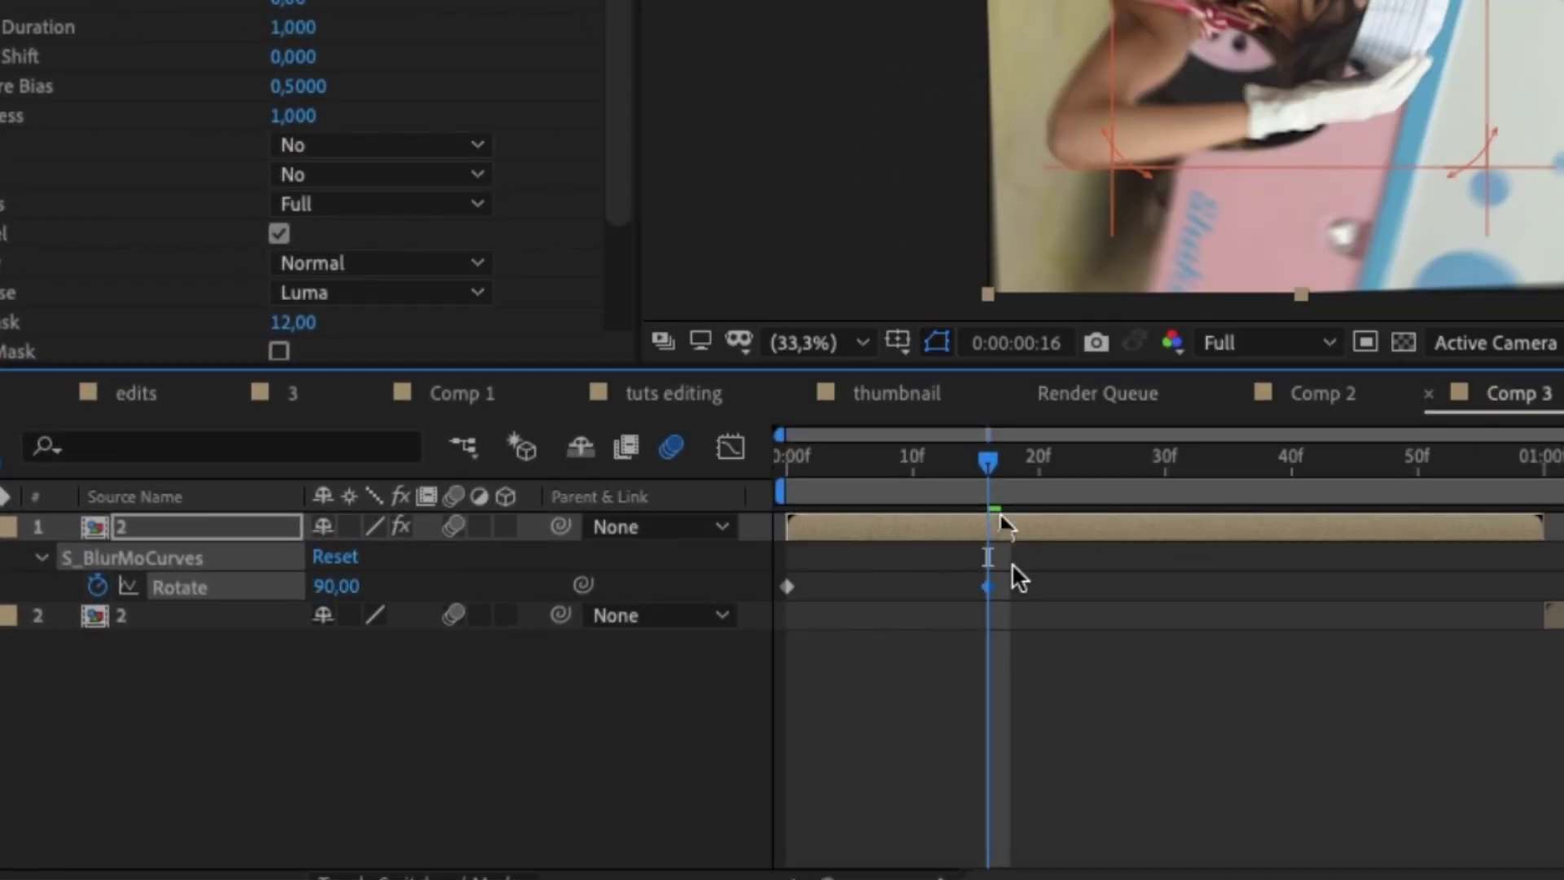
left_click_drag(989, 587, 1545, 587)
left_click(1297, 346)
left_click(1279, 540)
Try easing both Rotate keyframes of the first layer, look at the graph editor, and undo the easing
left_click(788, 588, "shift")
right_click(787, 589)
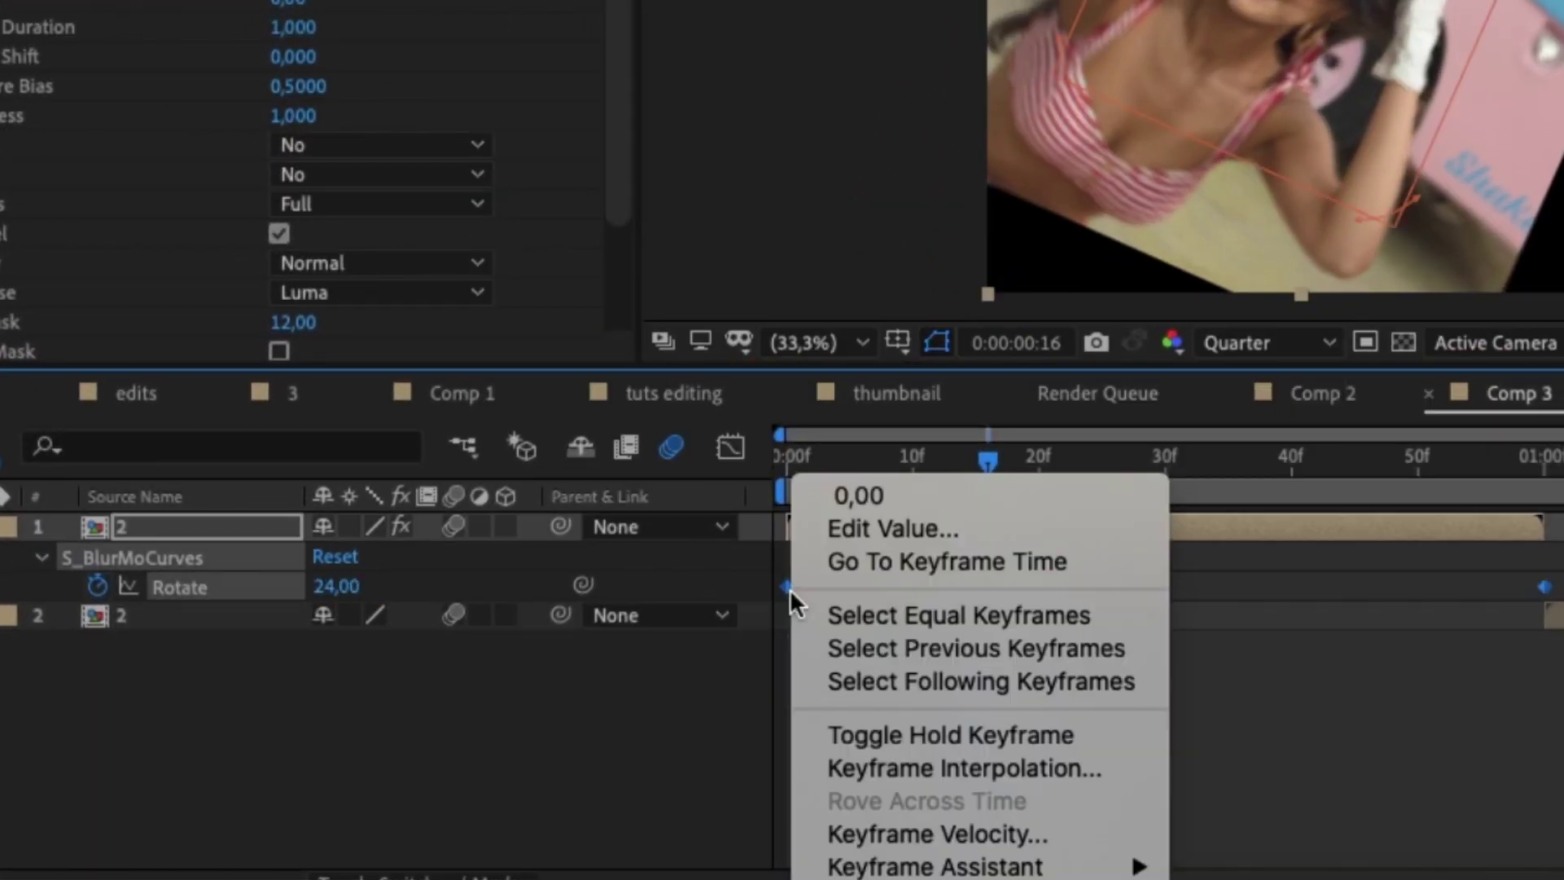
mouse_move(937, 866)
left_click(1272, 668)
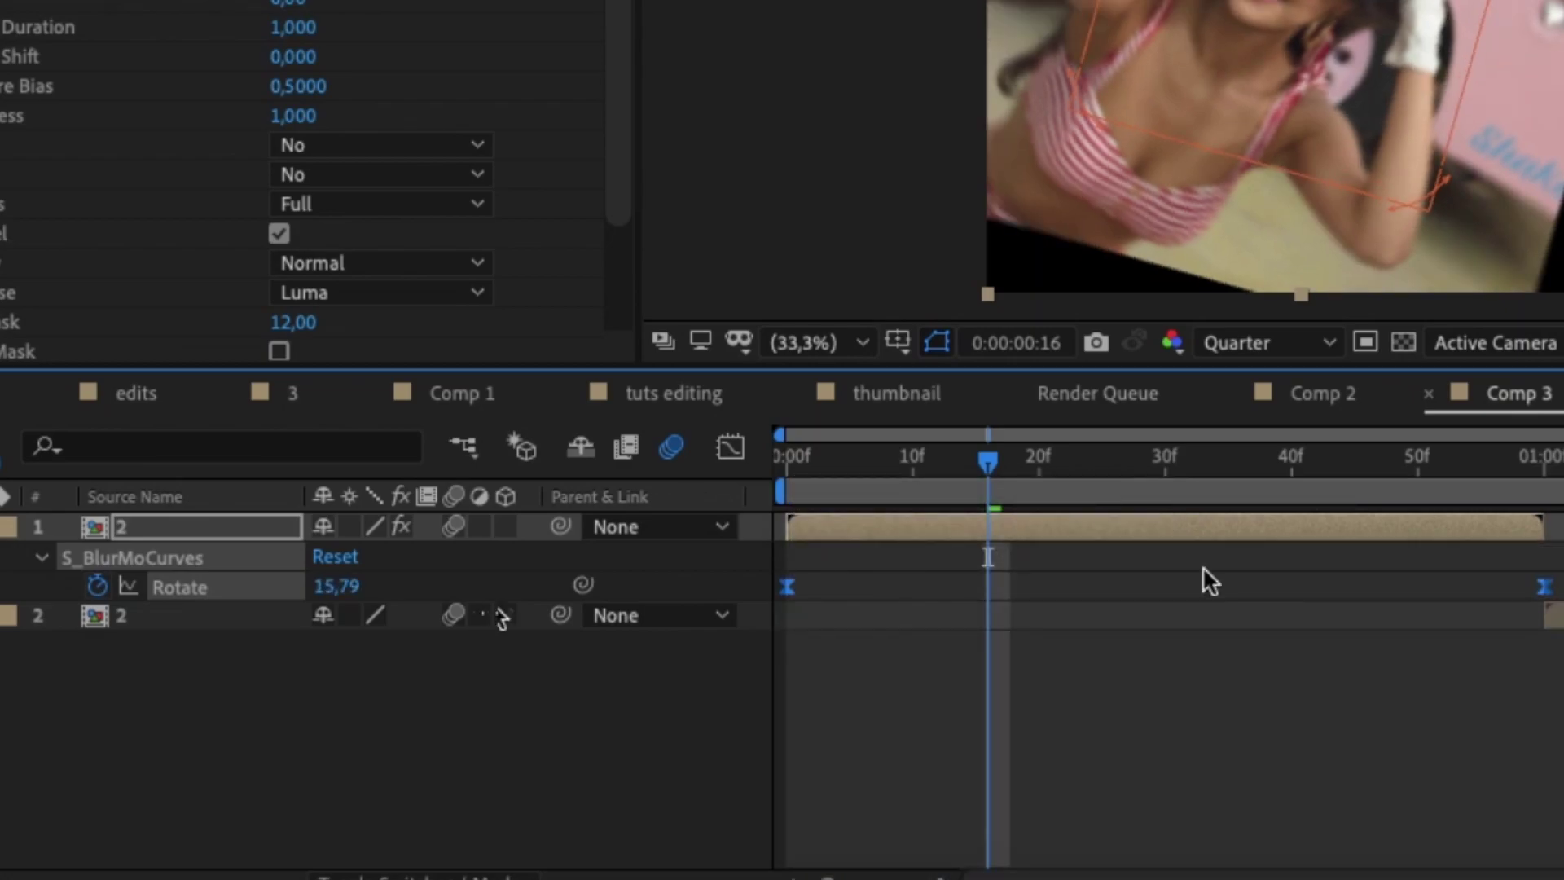
left_click(730, 447)
left_click(730, 447)
key("ctrl+z")
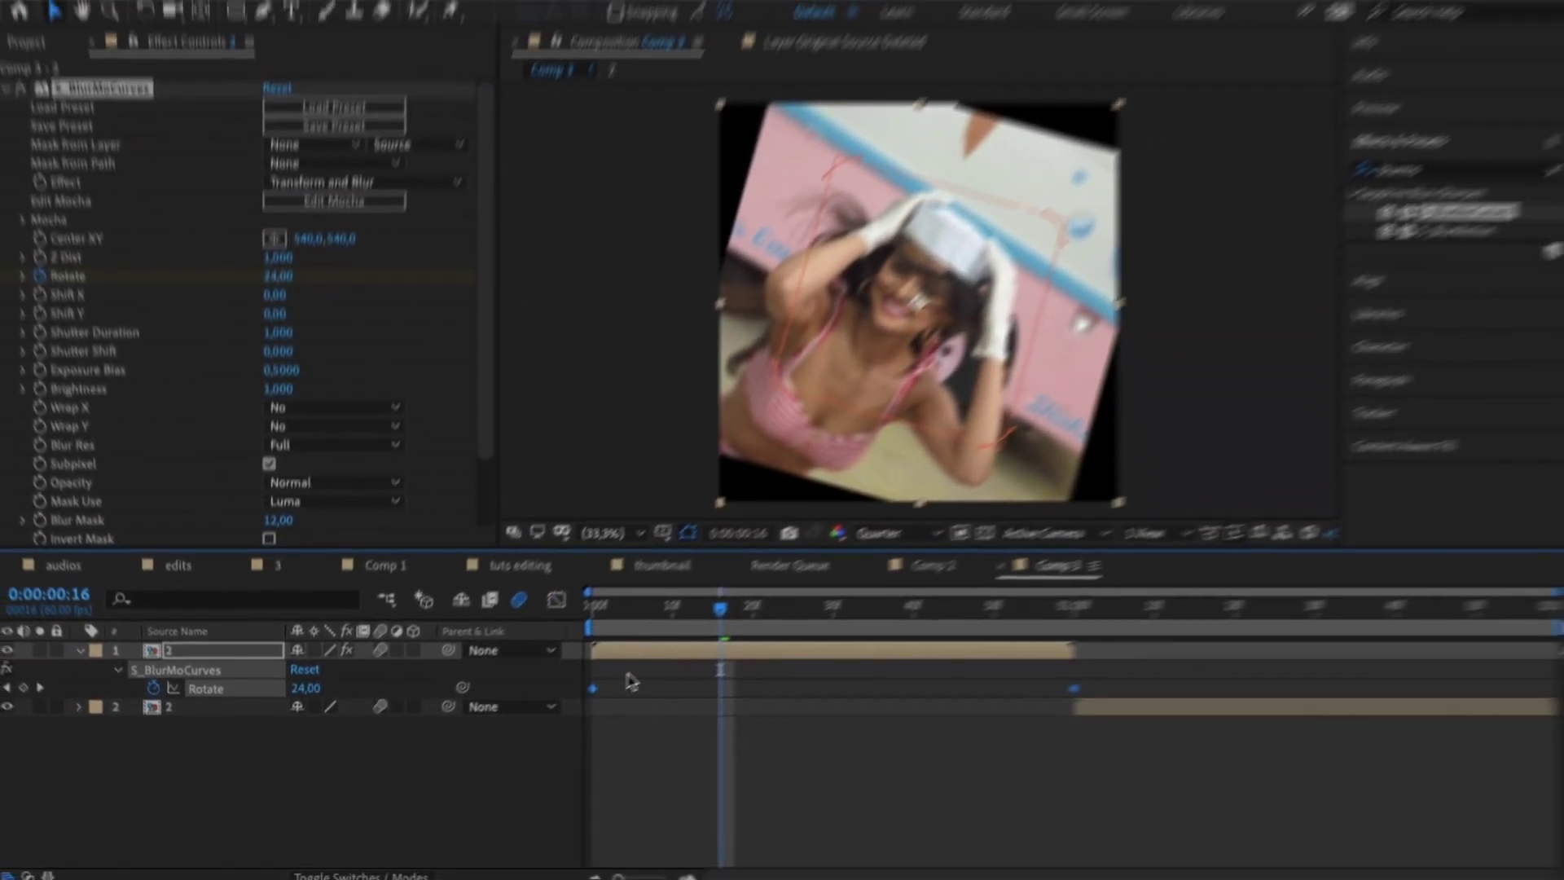
Set Wrap X and Wrap Y of S_BlurMoCurves to Tile and select both Rotate keyframes
left_click(395, 427)
left_click(330, 474)
left_click(326, 408)
left_click(304, 452)
left_click_drag(566, 687, 1094, 693)
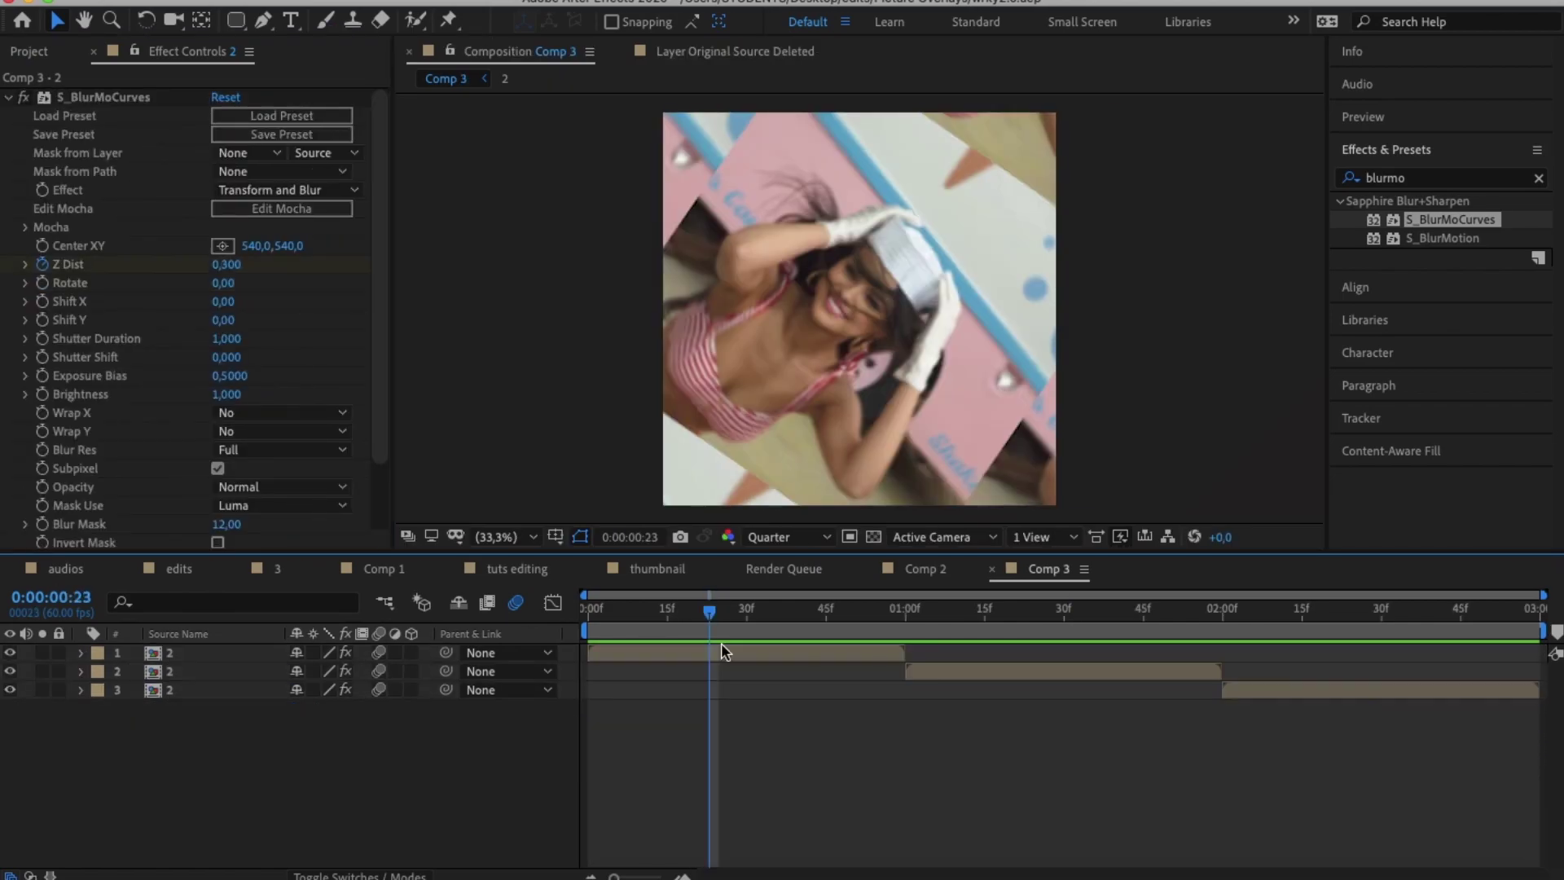
Preview the animation, set the current time to 0:00:00:28, and search the effects for warp
key("space")
left_click(735, 614)
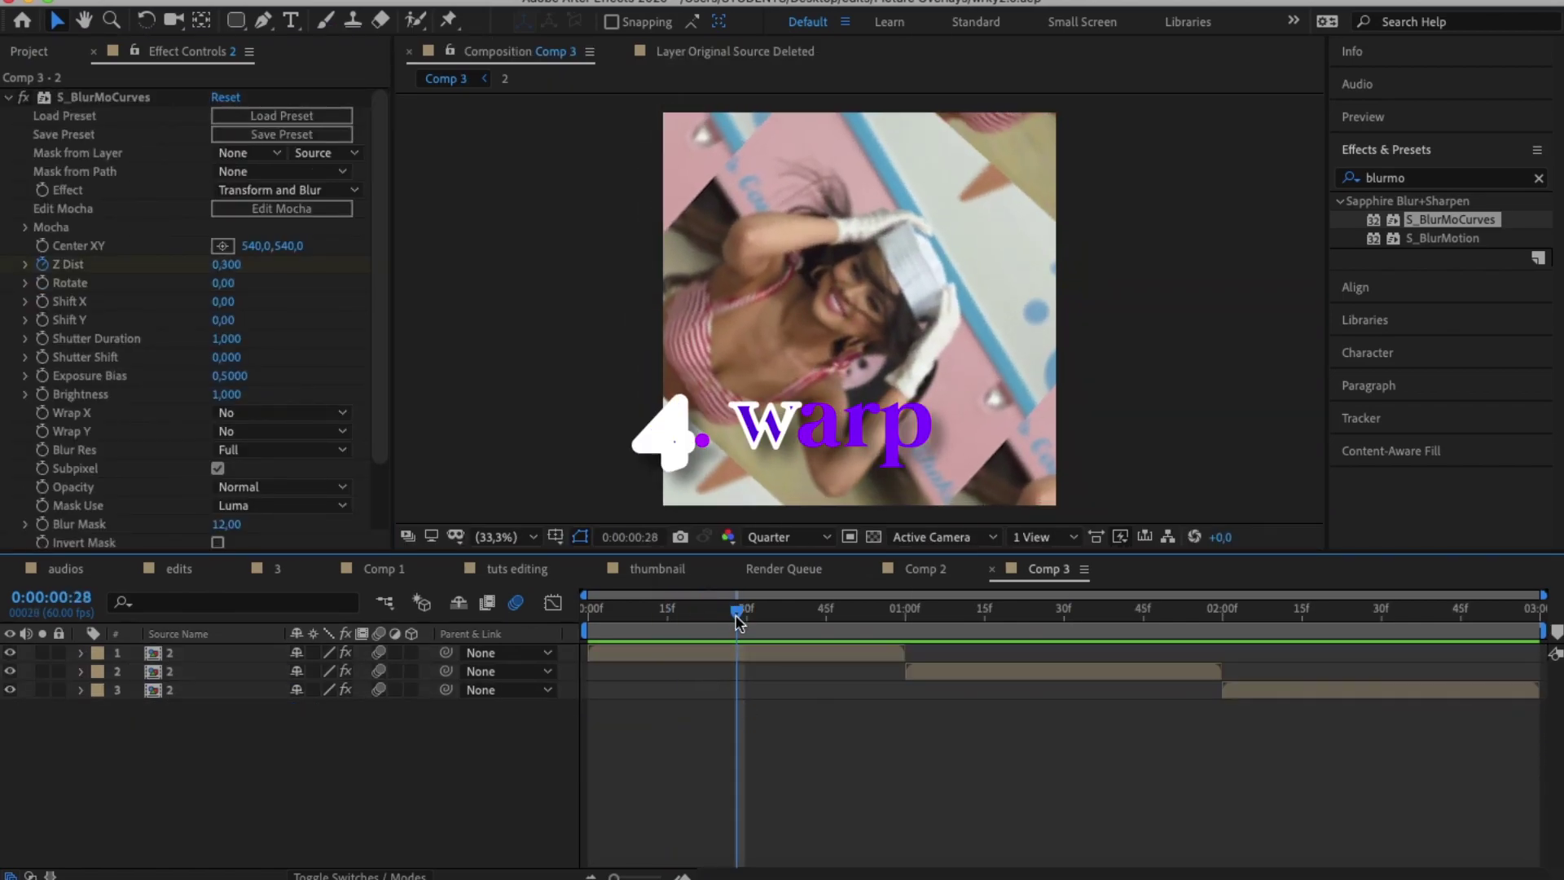
left_click(1396, 179)
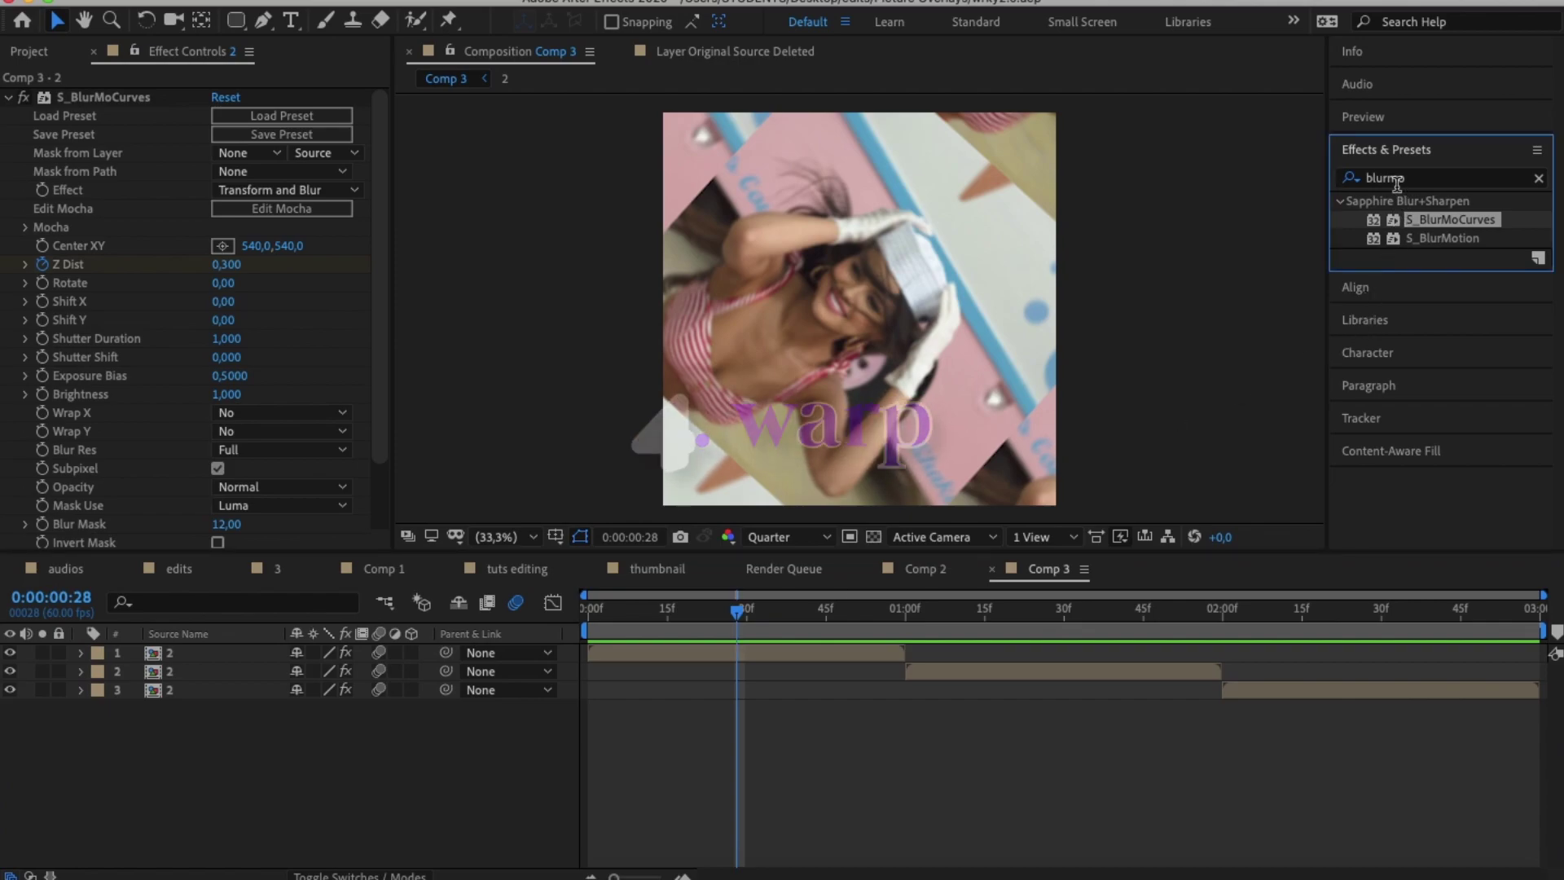
left_click(1392, 181)
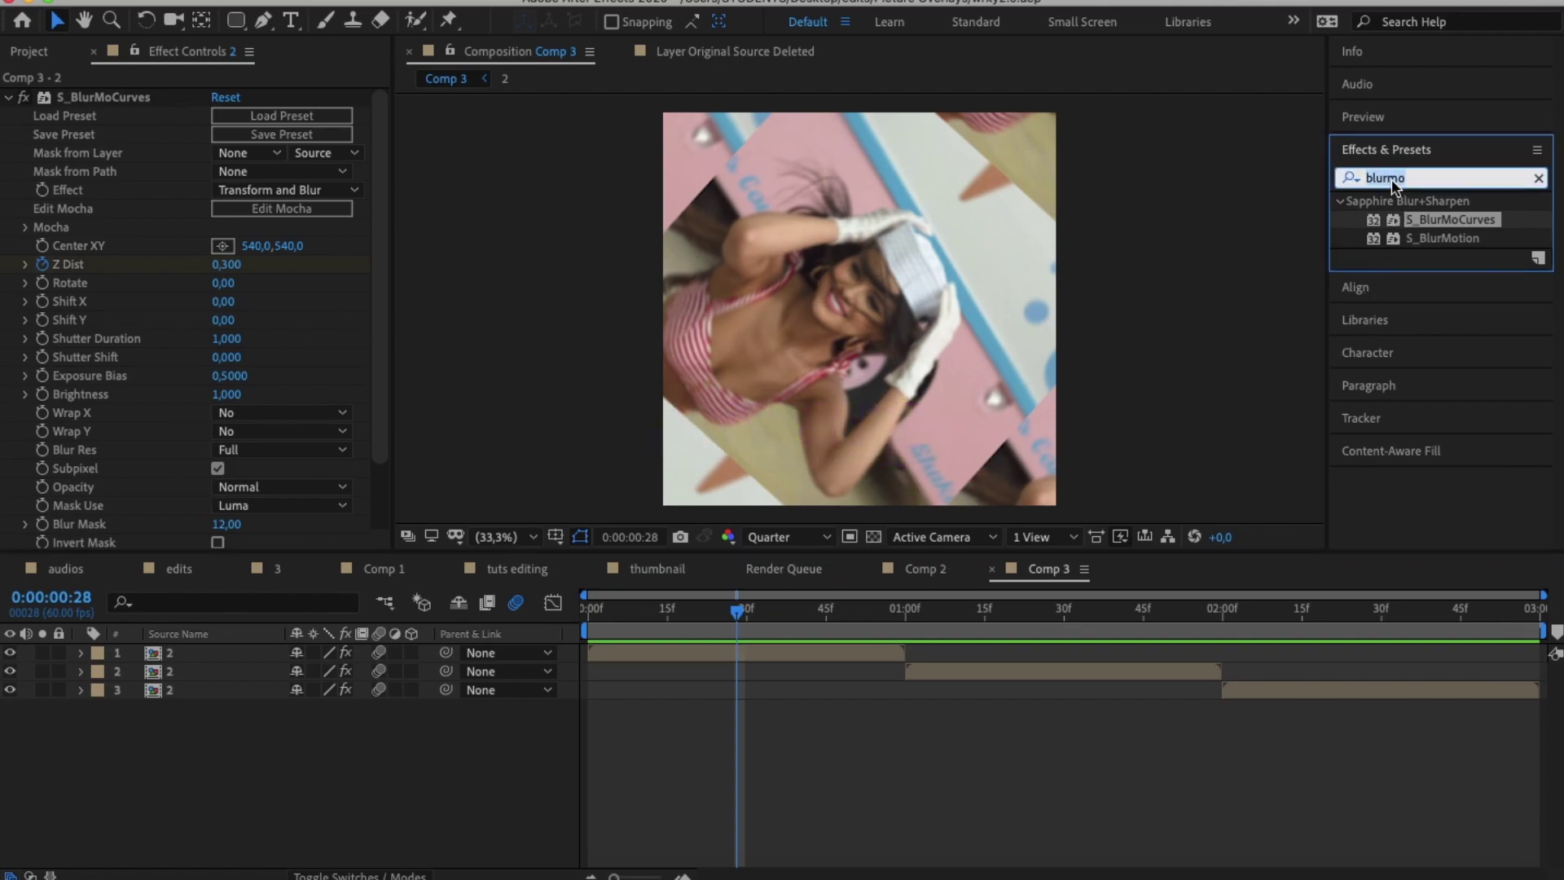
type("warp")
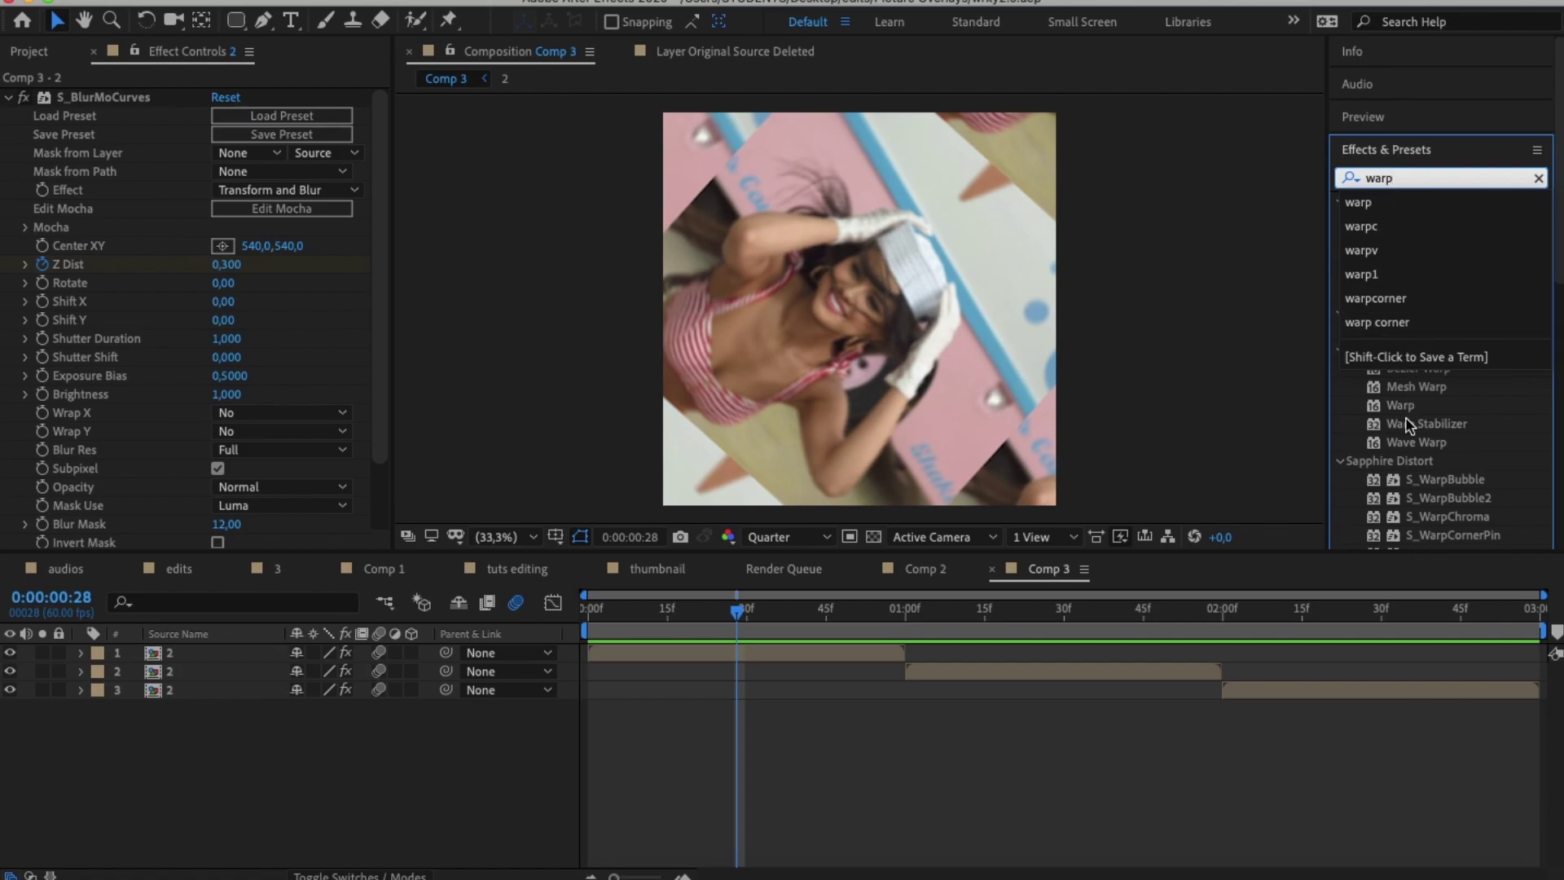
left_click(1402, 405)
left_click_drag(1237, 513, 741, 652)
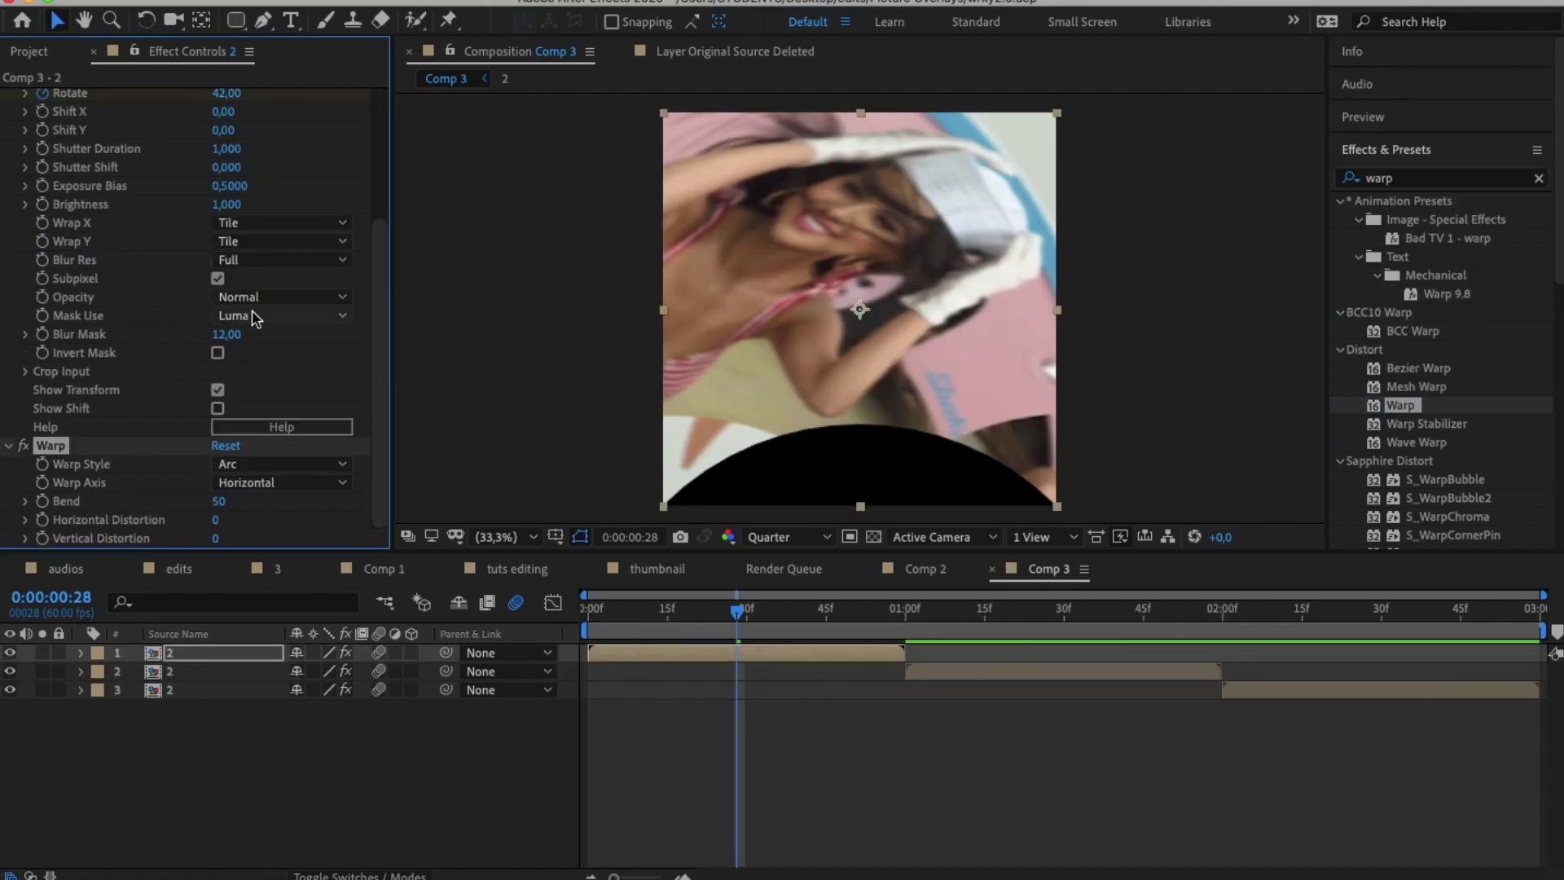
key("super+z")
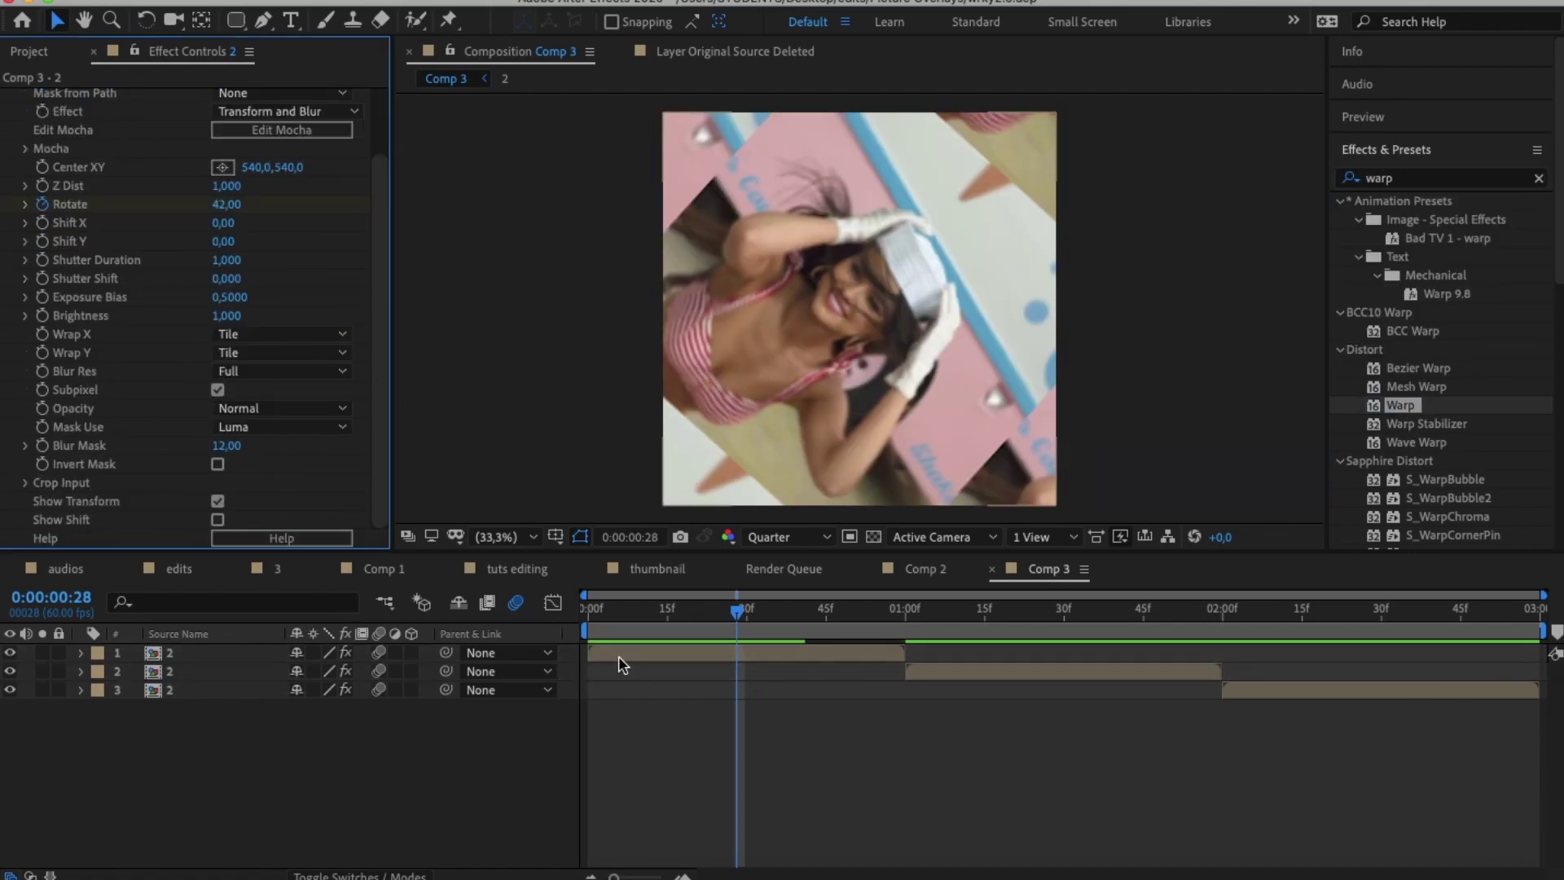
Apply the Distort effect Warp to the first layer and set its warp style to FishEye
right_click(619, 657)
left_click(611, 657)
left_click(1411, 412)
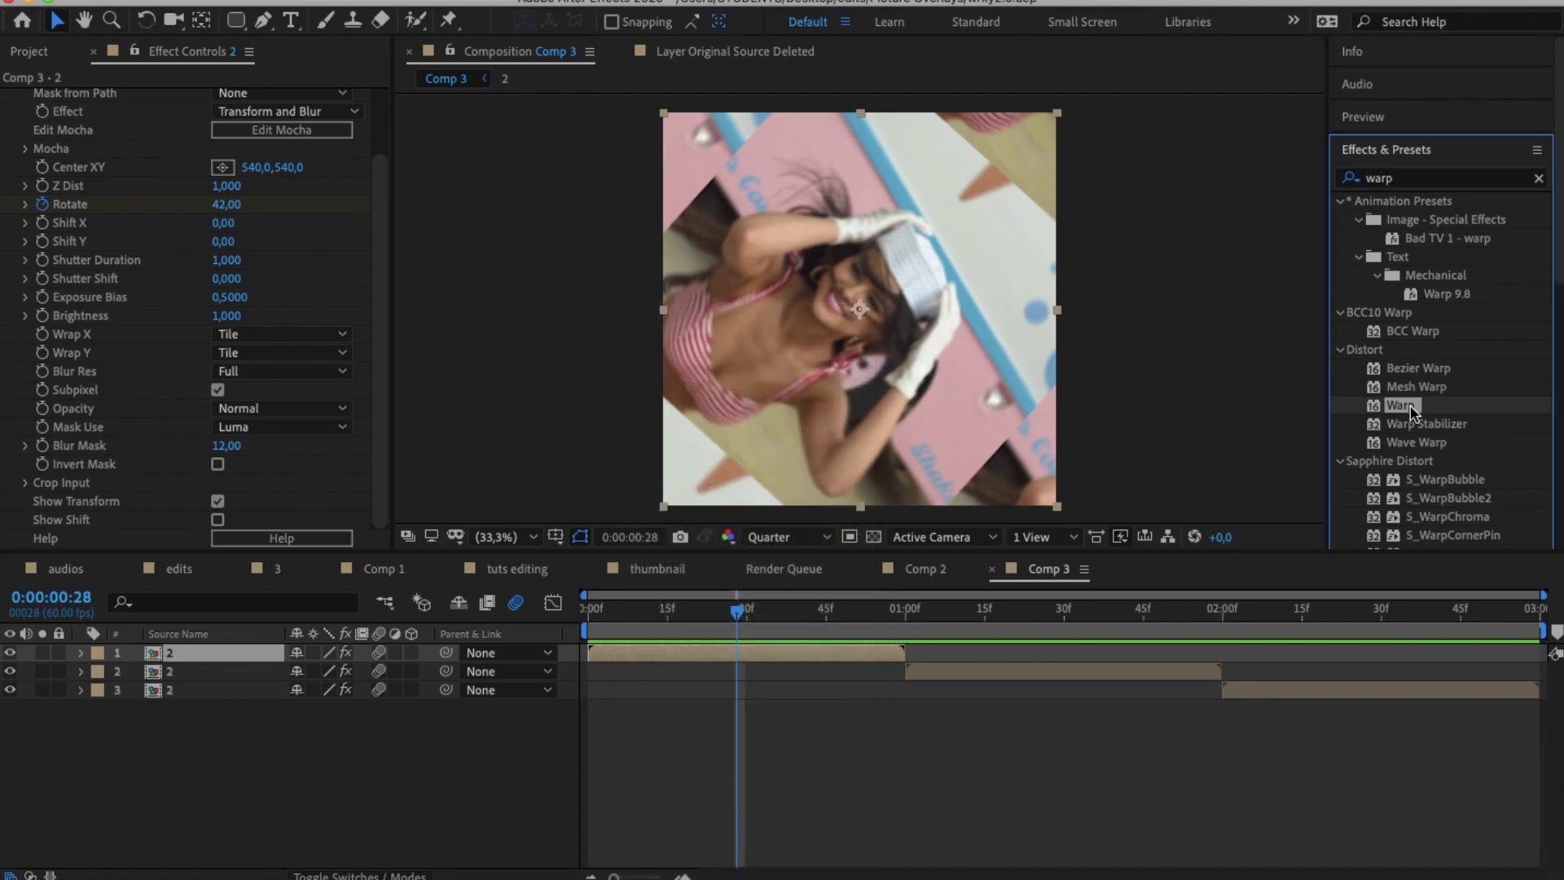
left_click_drag(731, 654, 731, 654)
left_click(262, 464)
left_click(244, 488)
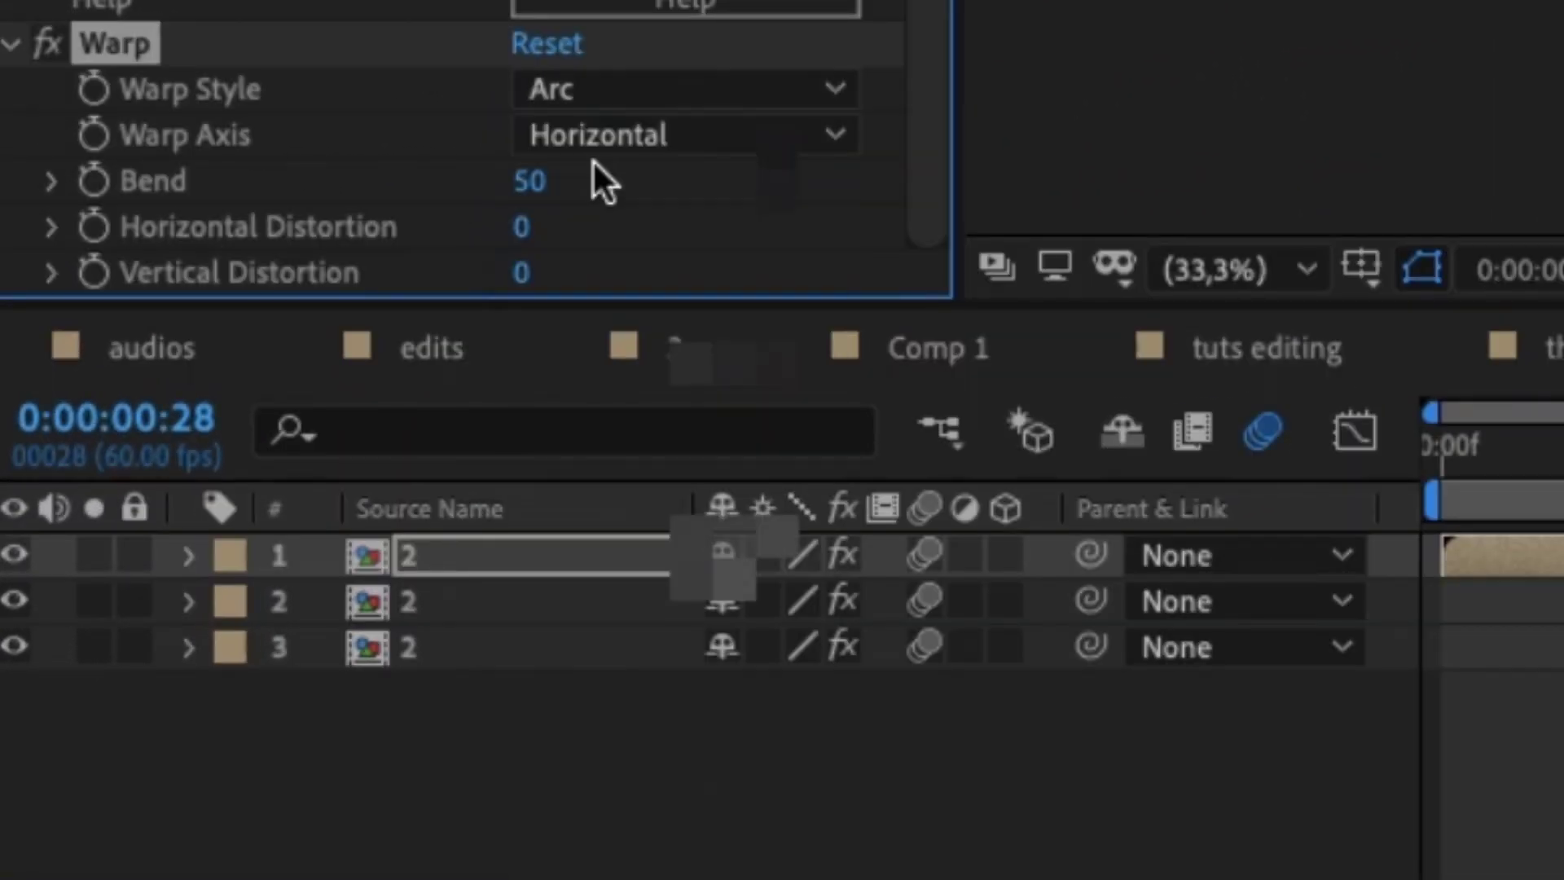
left_click(251, 462)
left_click(734, 706)
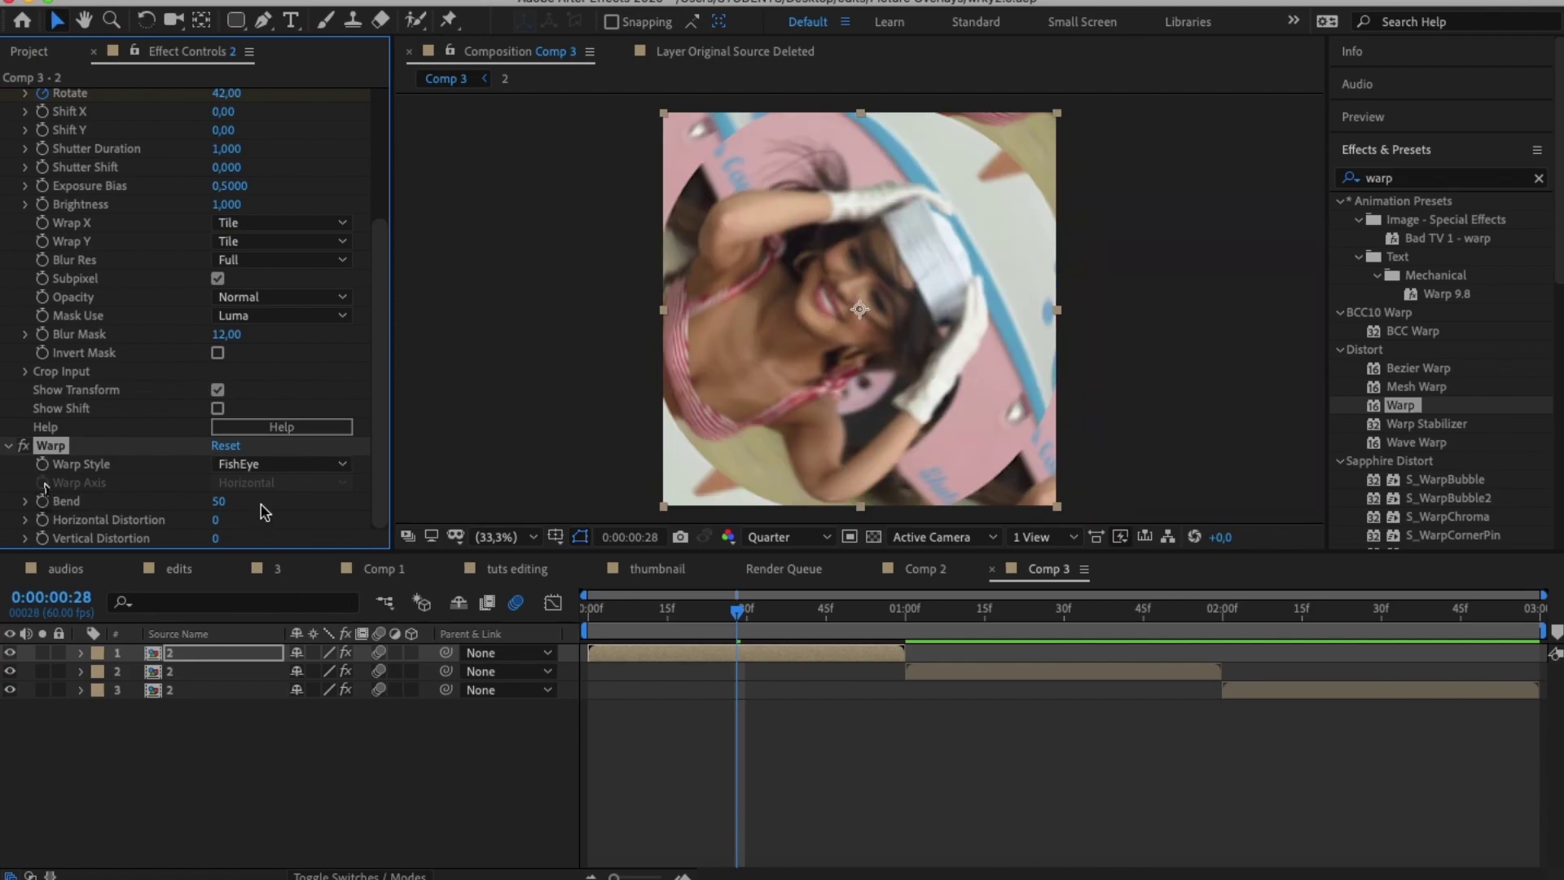
Keyframe the first layer's Warp Bend at 0 at the clip's start and open the Bend value at 0:00:00:28 for editing
key("Return")
left_click(43, 501)
key("u")
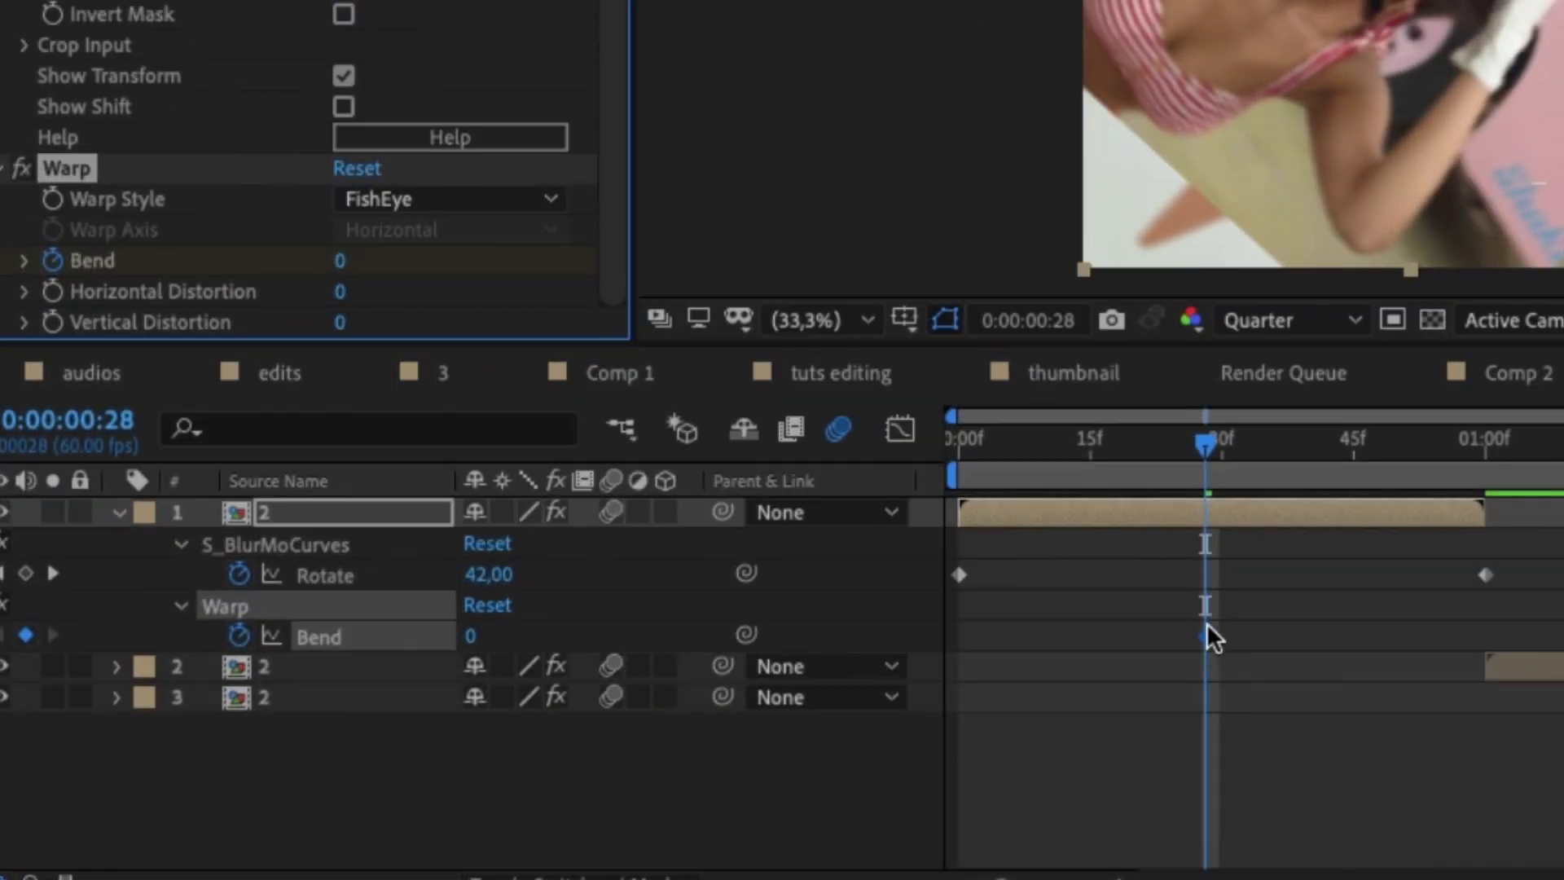
left_click_drag(736, 727, 590, 751)
left_click(345, 263)
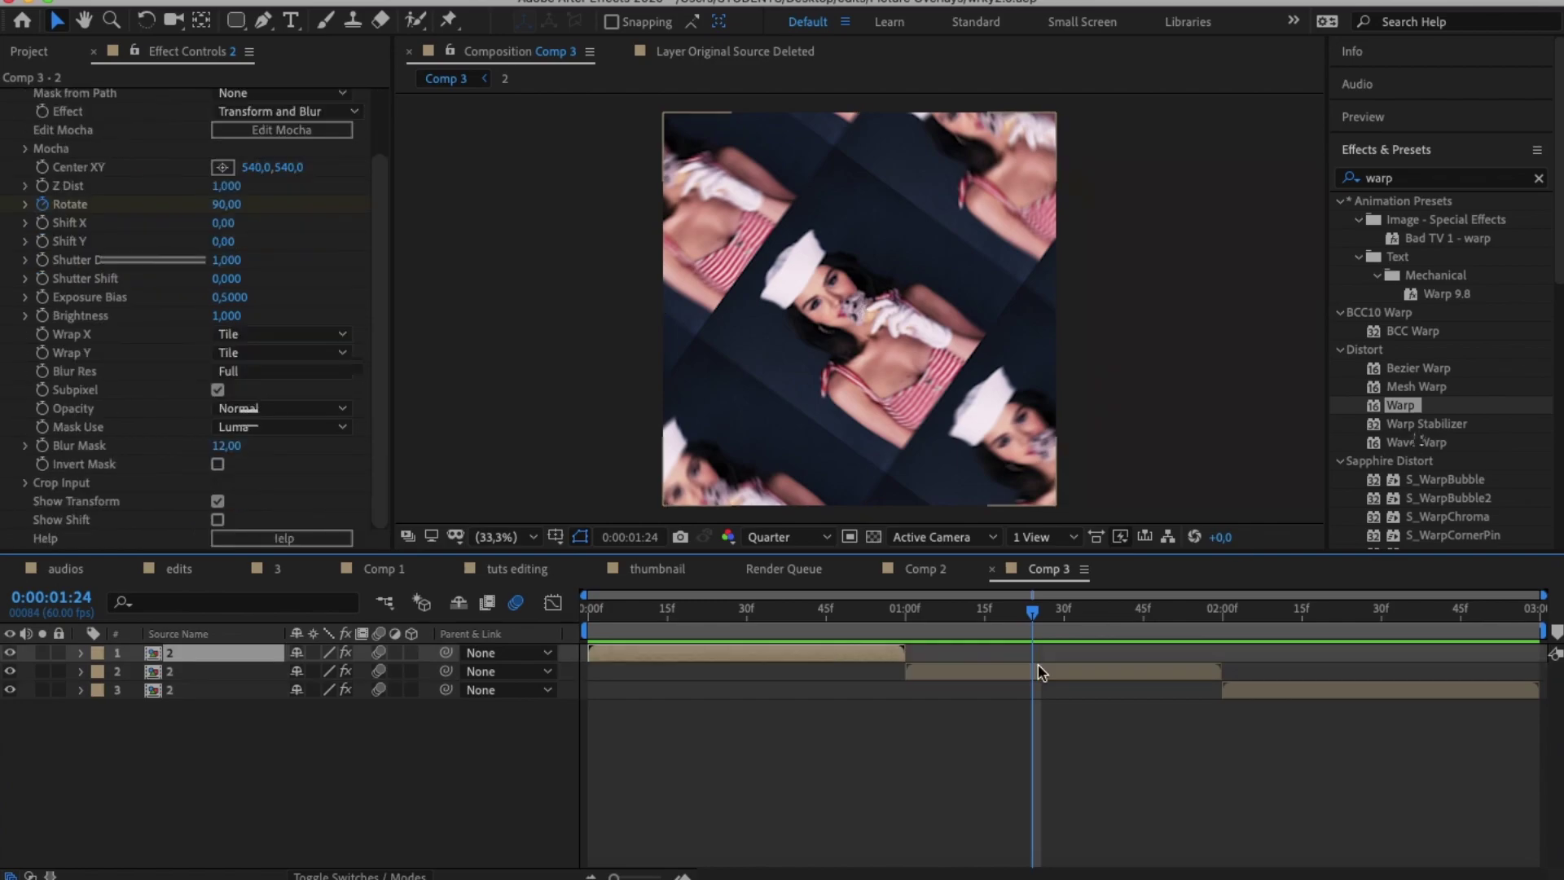
Apply Warp to the second layer with the FishEye warp style and a Bend of 0
left_click_drag(1401, 405, 1133, 674)
left_click(282, 463)
left_click(264, 712)
left_click(218, 501)
type("0")
key("Return")
Animate the second layer's Bend from 0 at the clip's start to -100 at 0:00:01:24
left_click(42, 501)
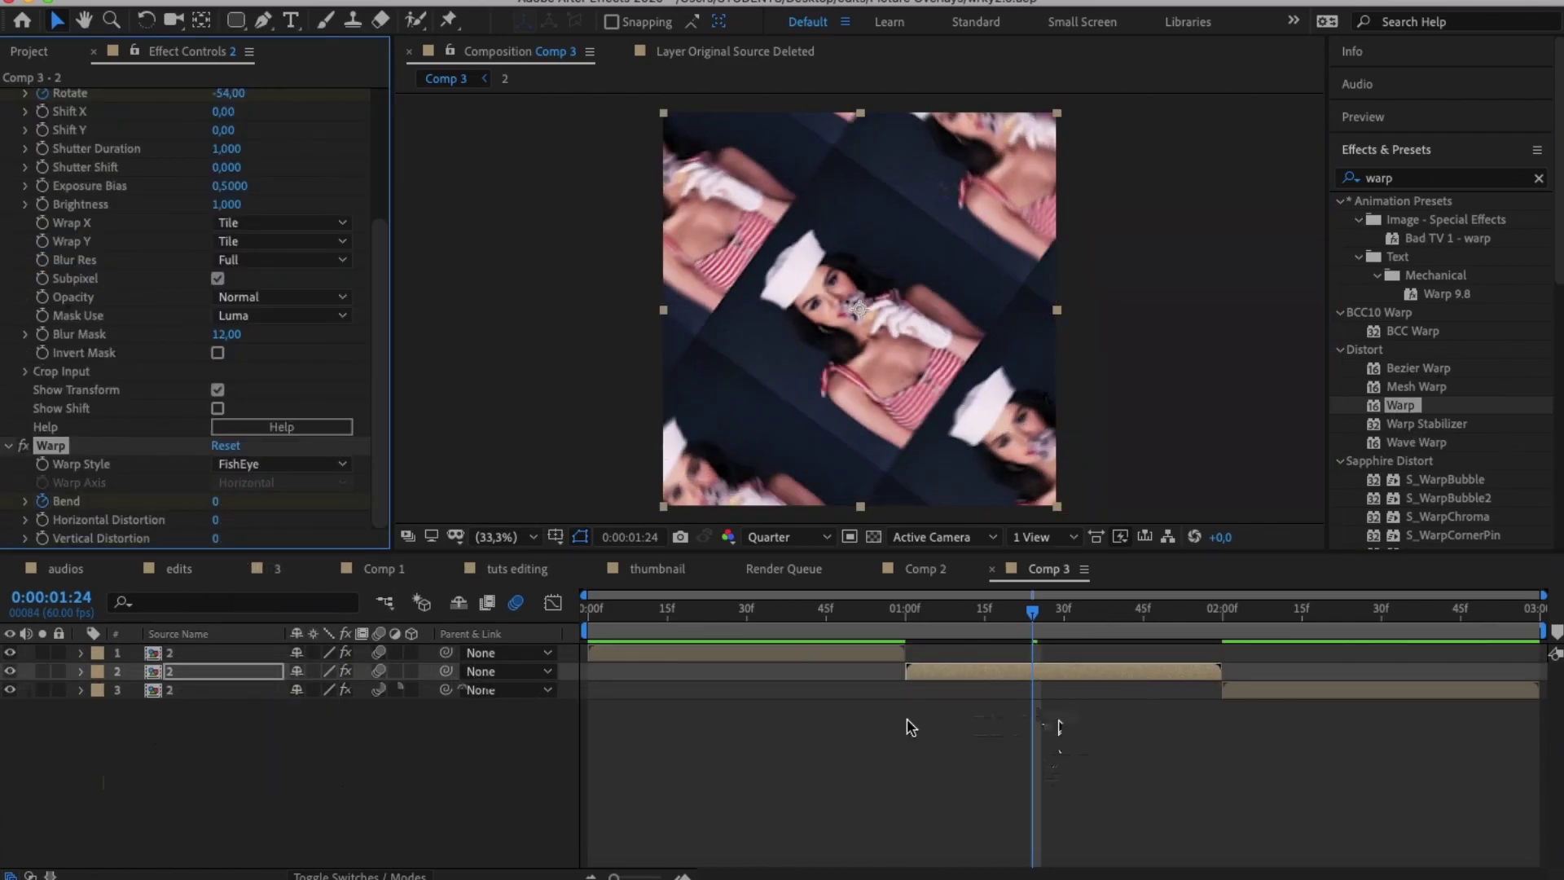
key("u")
left_click_drag(1033, 764, 913, 791)
left_click(216, 501)
type("-100")
key("Return")
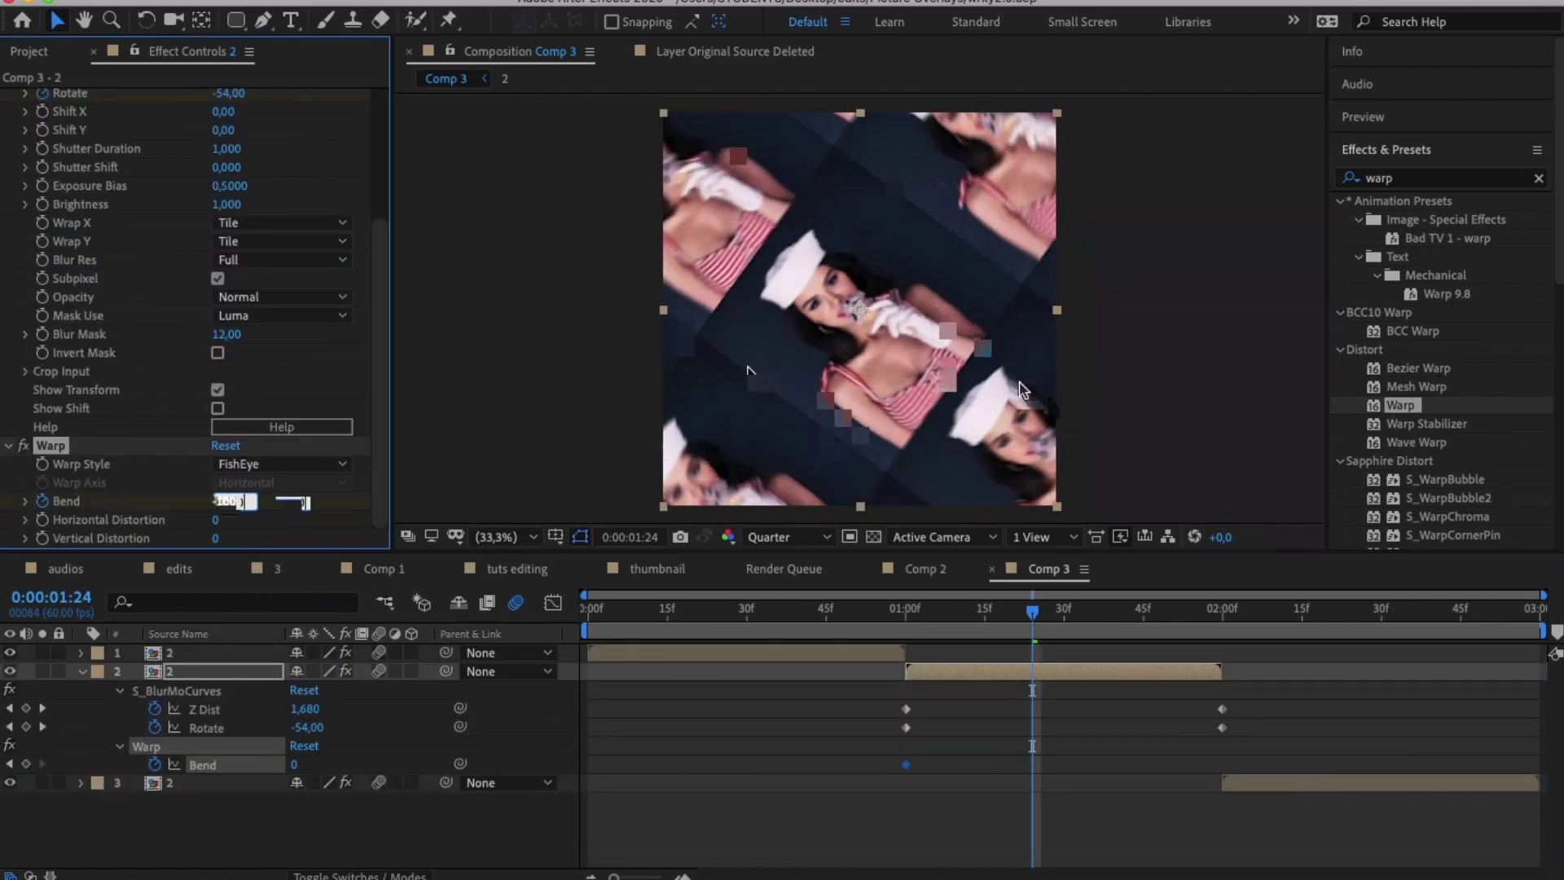
Move the second layer's -100 Bend keyframe to 0:00:02:00 and apply Warp with the FishEye style to the third layer
left_click_drag(1033, 764, 1226, 788)
left_click(1257, 754)
left_click(1222, 611)
left_click(1242, 783)
left_click_drag(1401, 406, 1328, 785)
left_click(249, 464)
left_click(261, 713)
Animate the third layer's Bend from -100 at 0:00:02:00 to 0 at the clip's end, and preview the saved project
key("u")
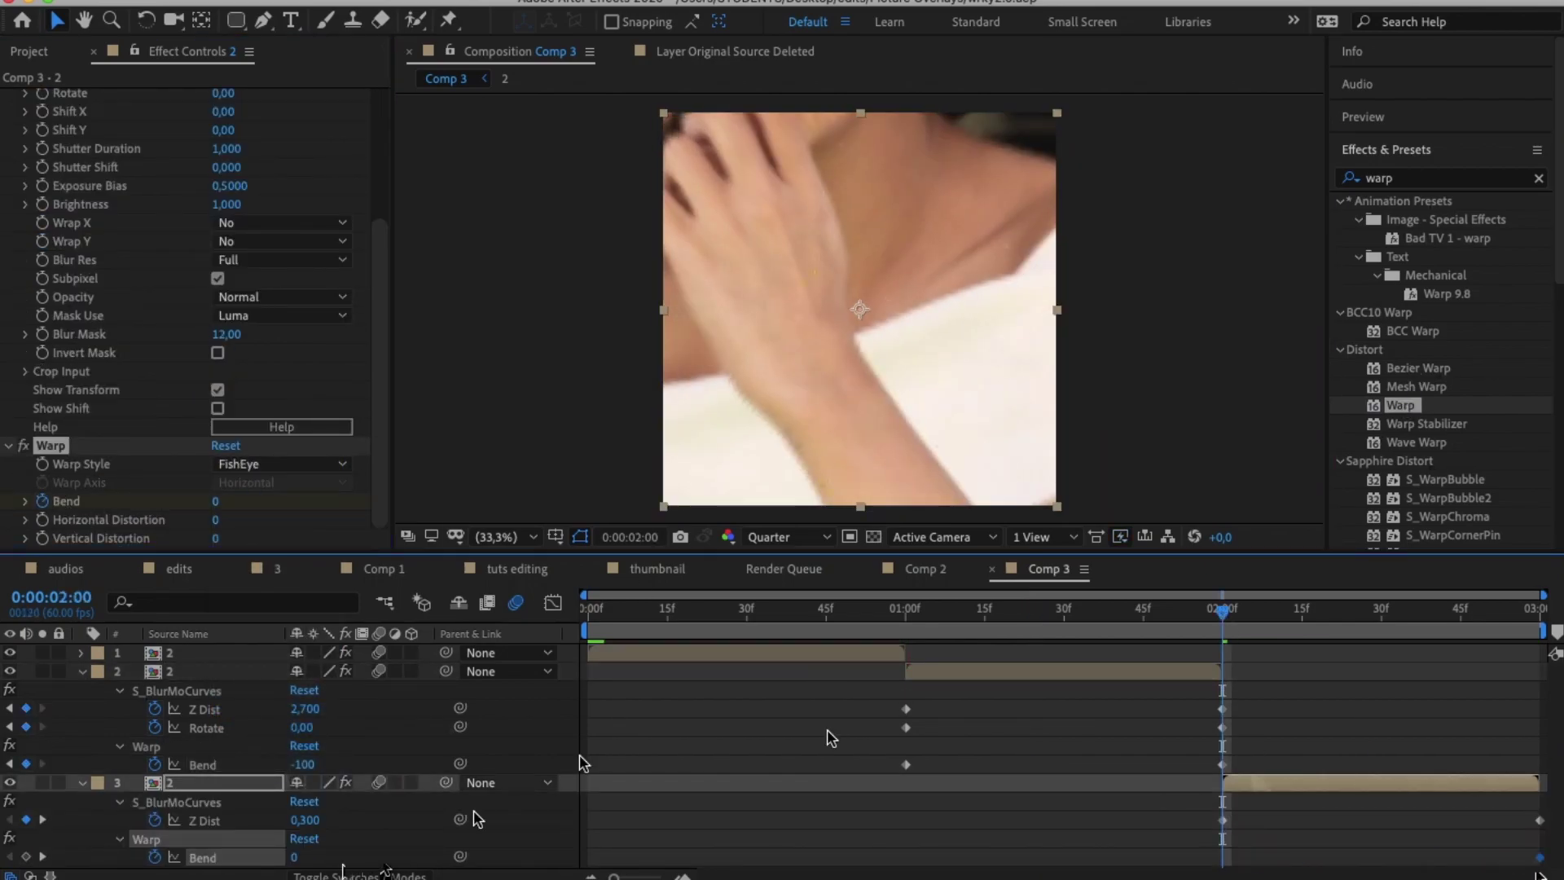
left_click(300, 857)
type("-100")
key("Return")
key("ctrl+s")
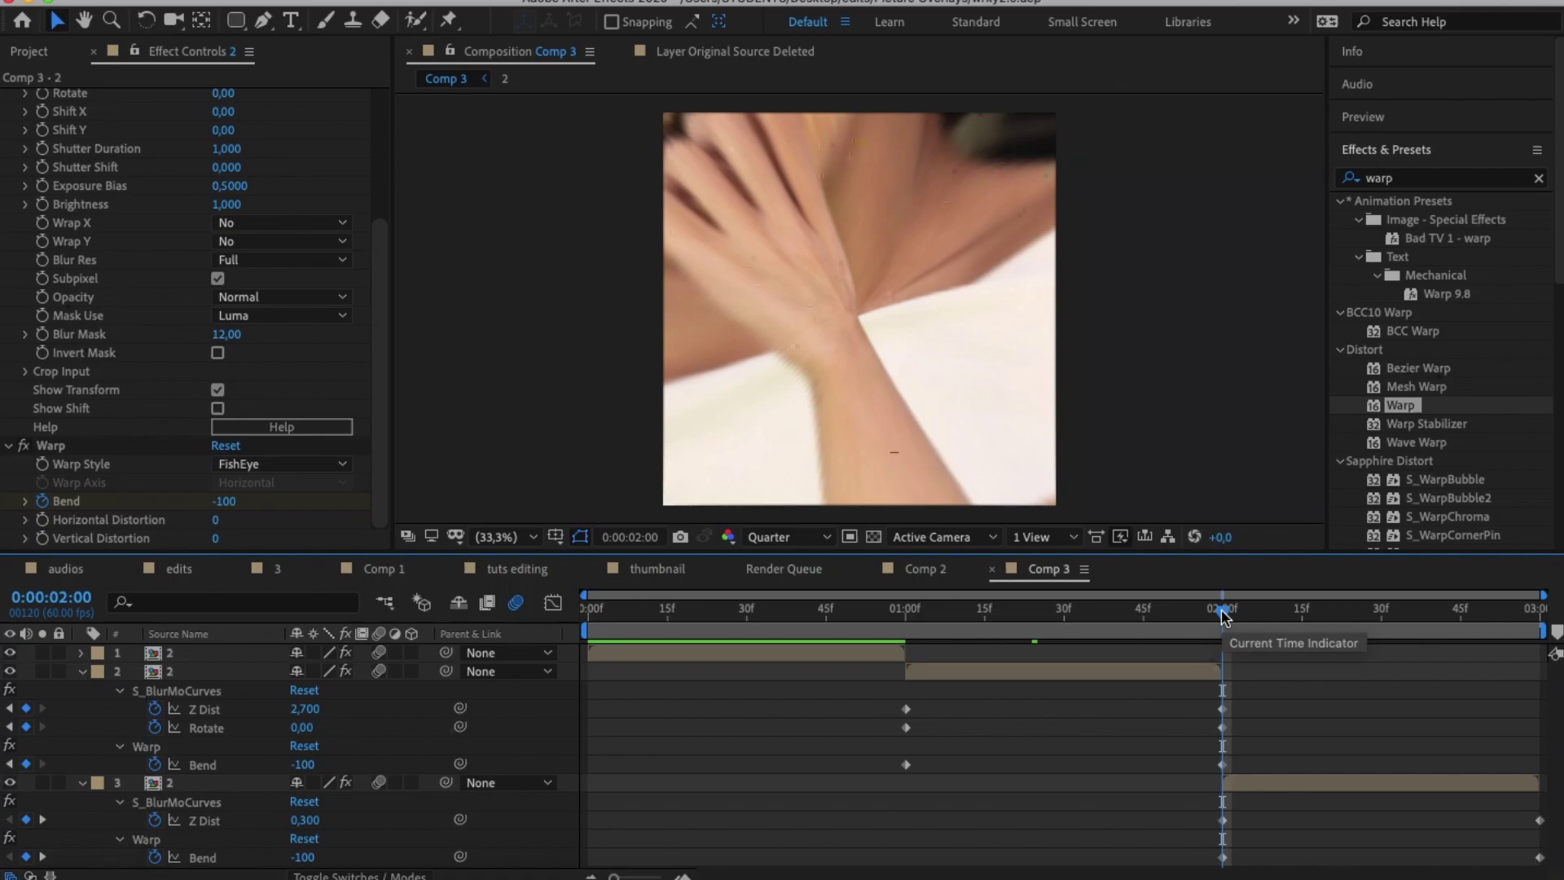
key("space")
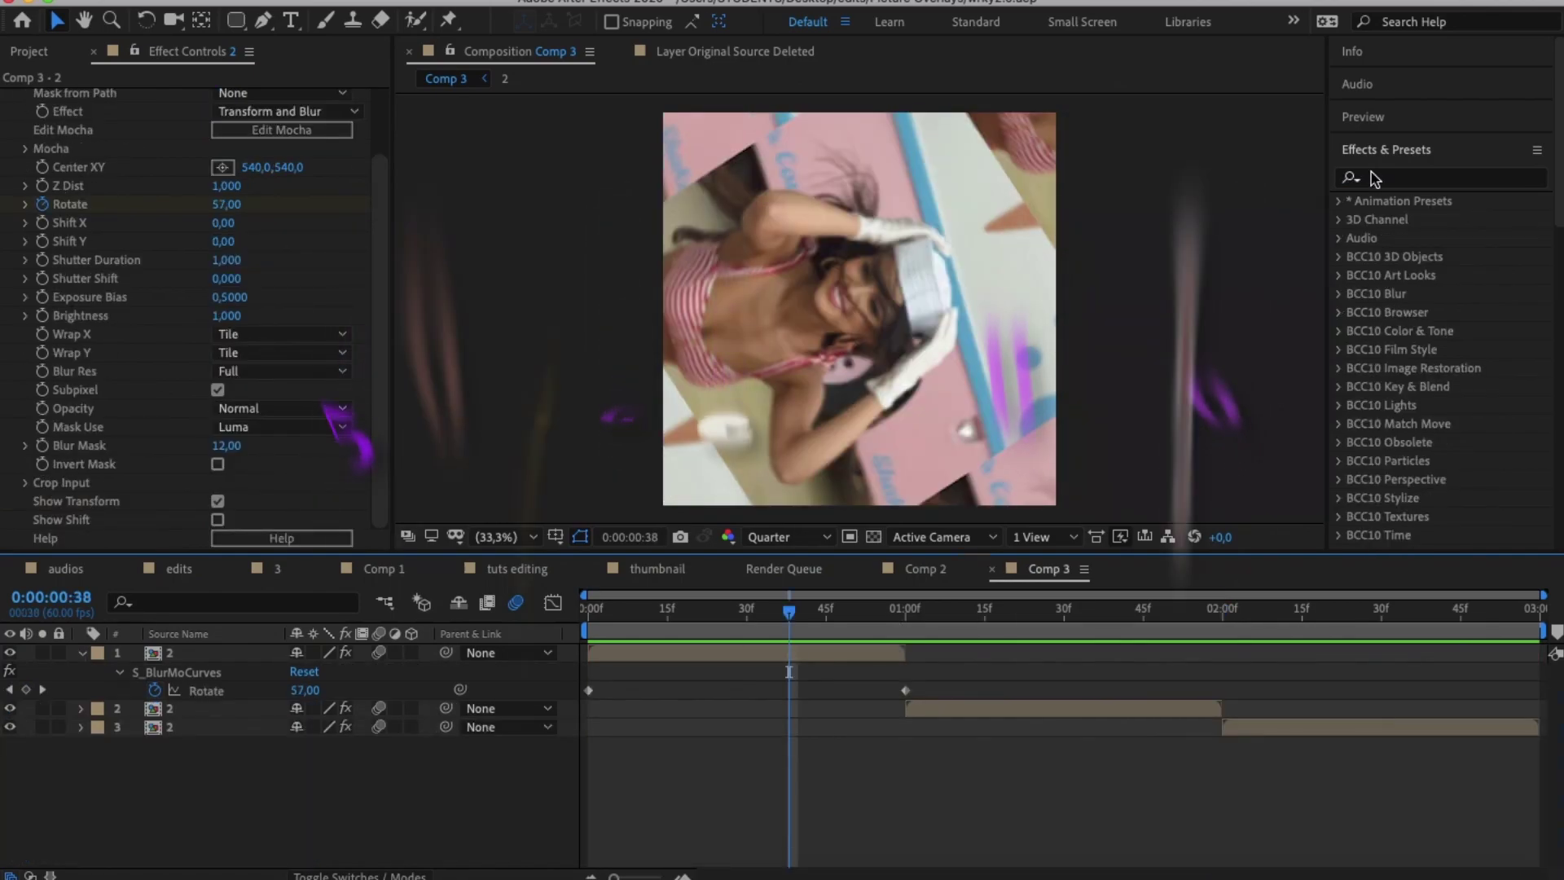
Search the effects for optics and apply Optics Compensation to the first layer with Reverse Lens Distortion enabled
left_click(1374, 178)
type("opt")
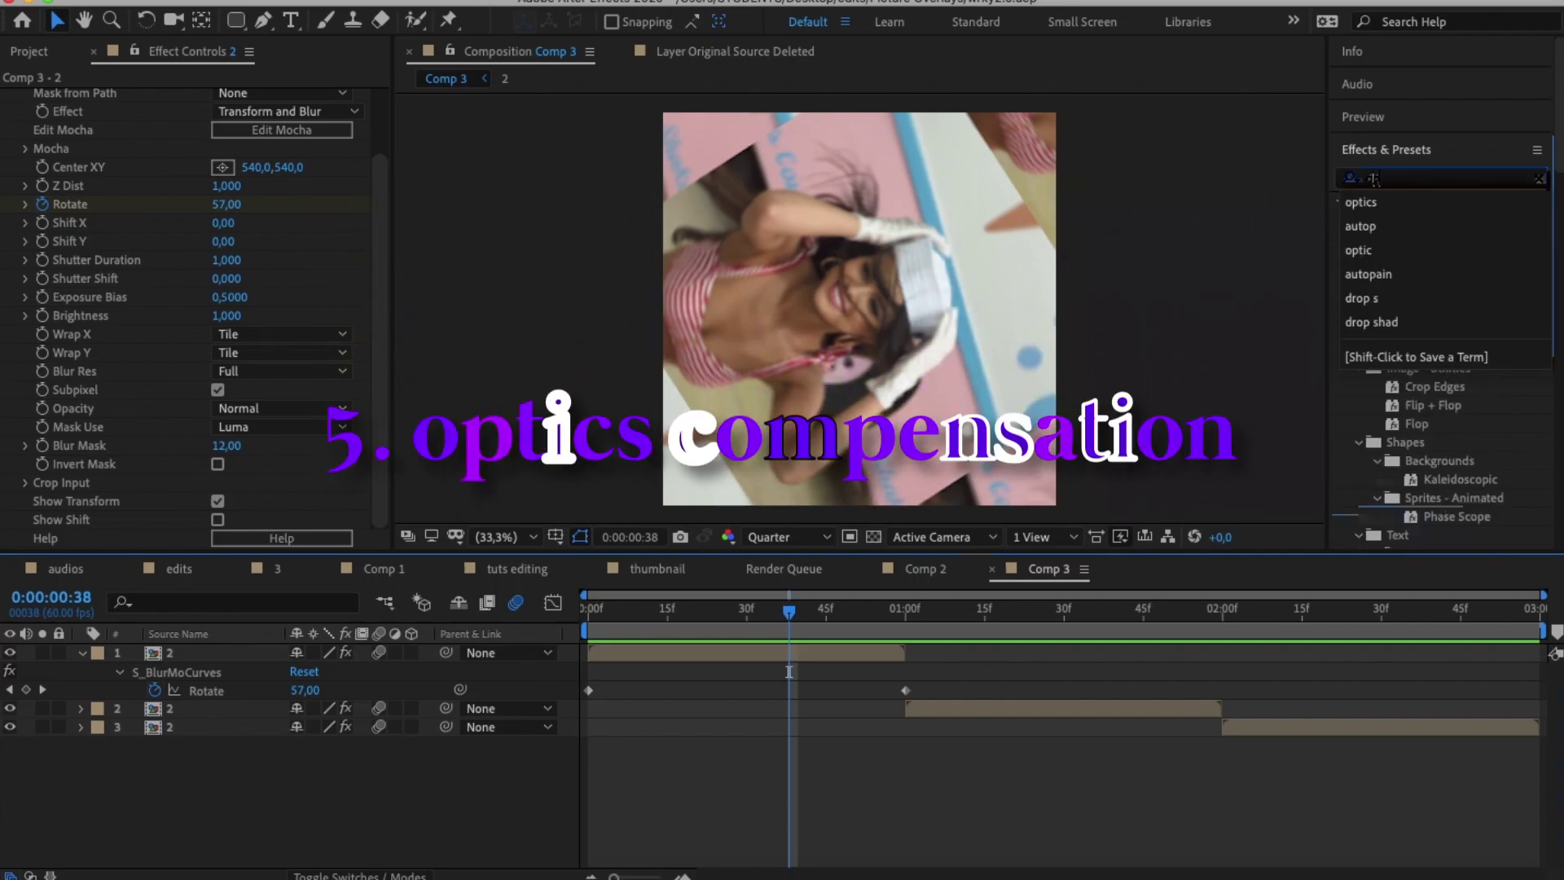
type("ics")
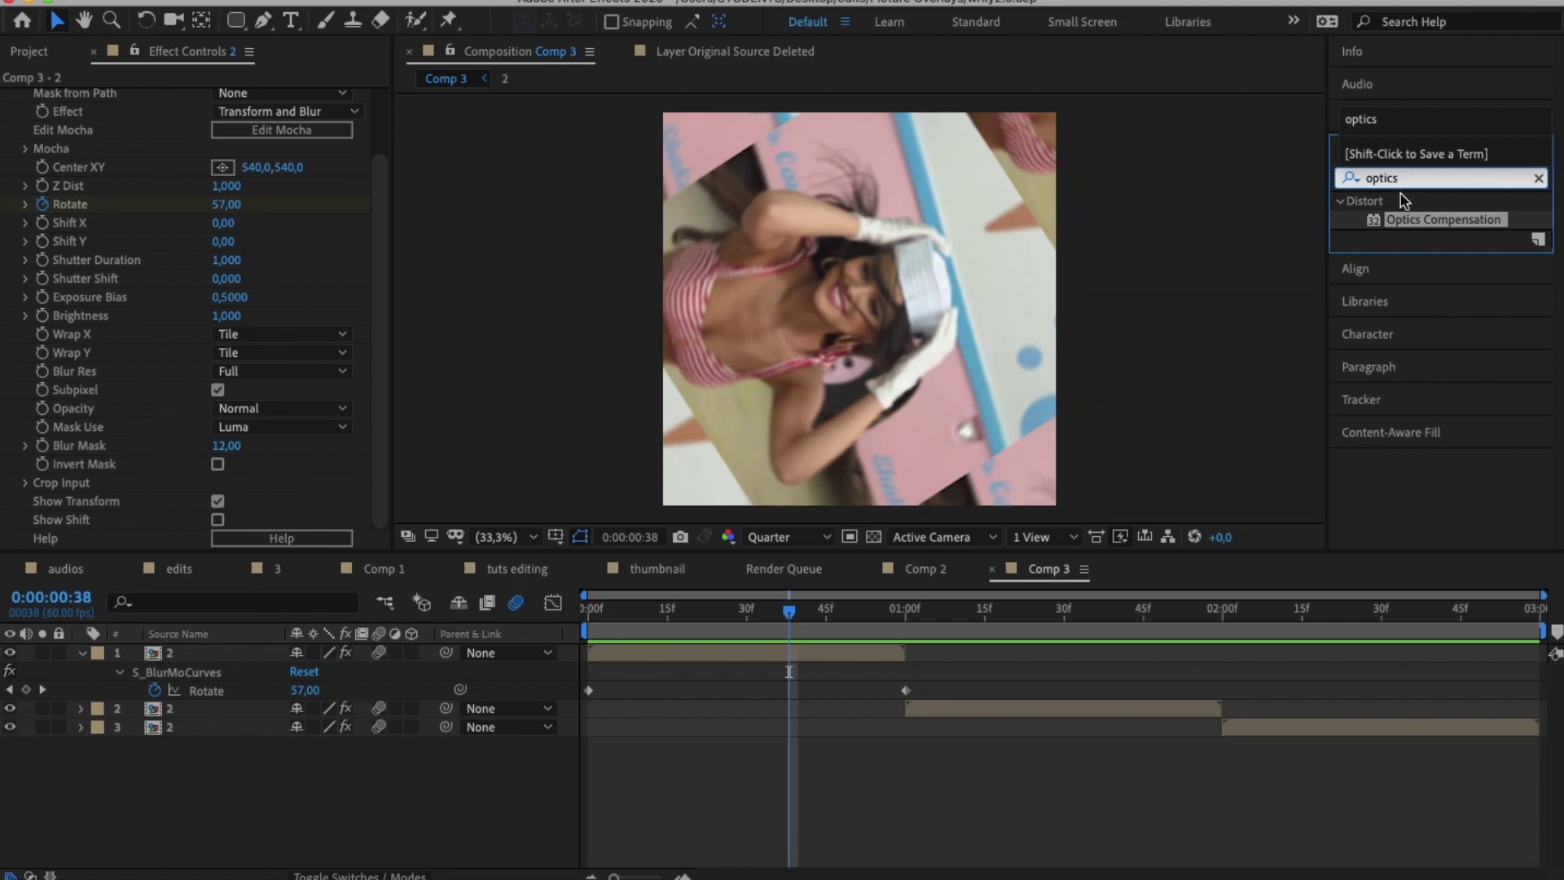
left_click_drag(1408, 217, 618, 653)
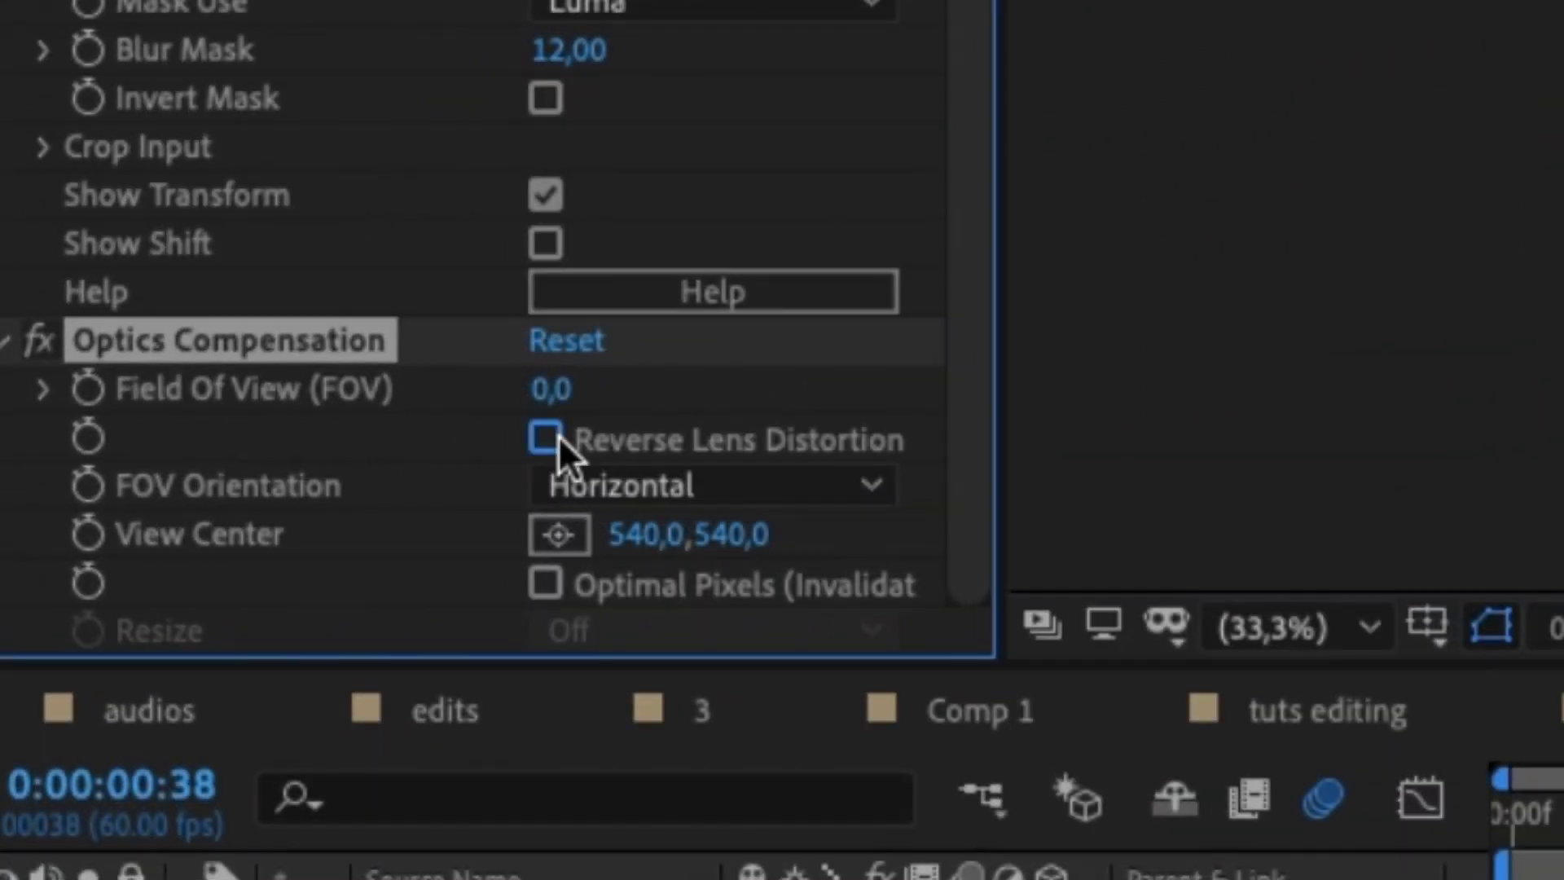
left_click(219, 465)
left_click(219, 465)
left_click(559, 441)
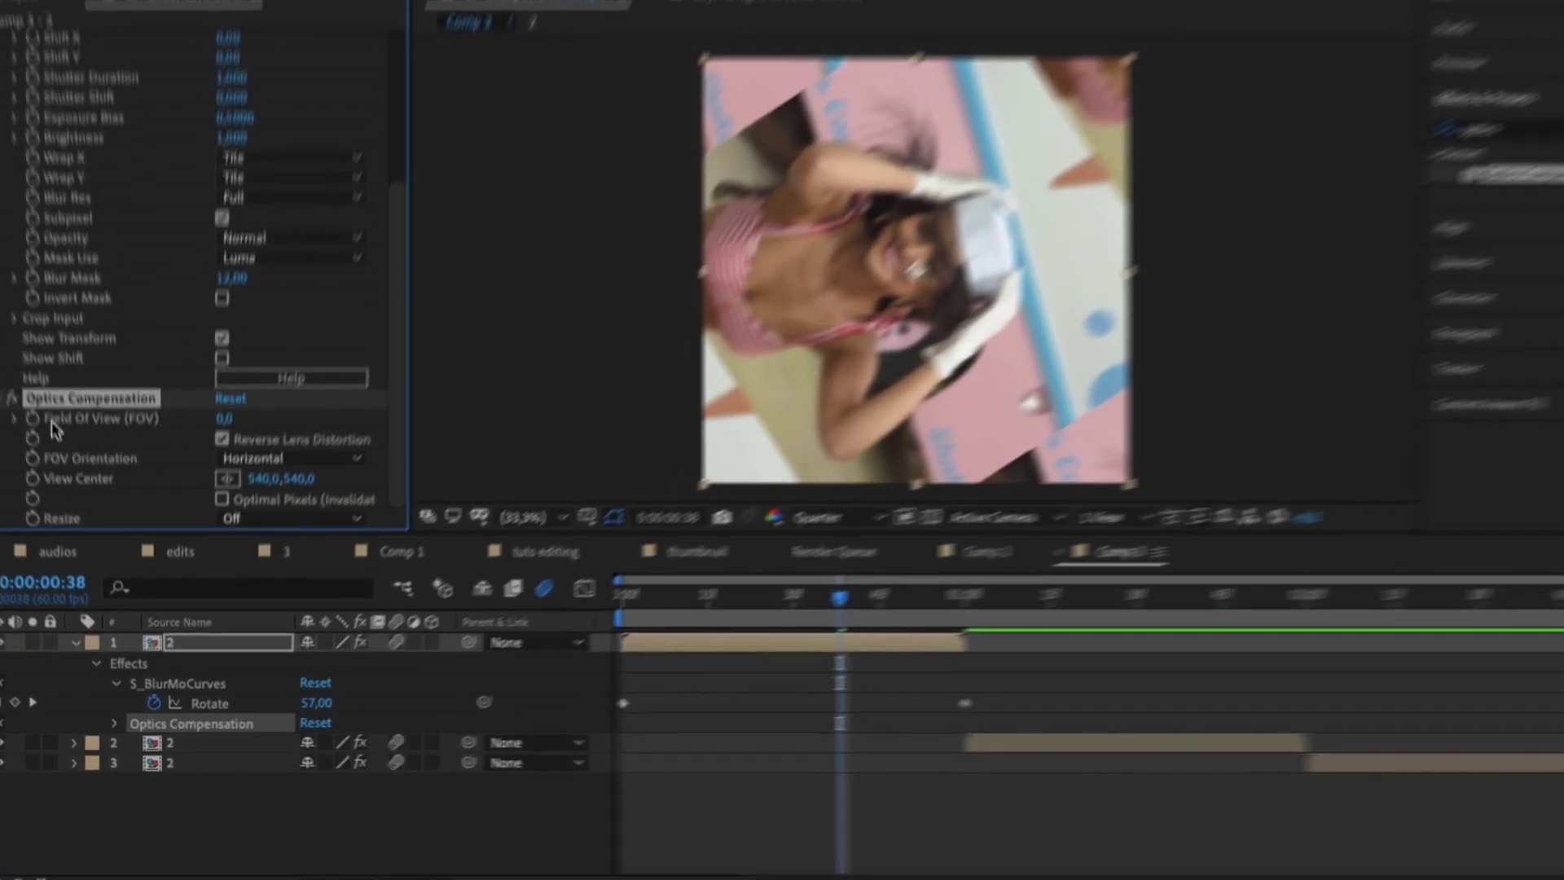
Animate the first layer's Field Of View from 0 at the clip's start to 110 at 0:00:01:00
key("u")
key("u")
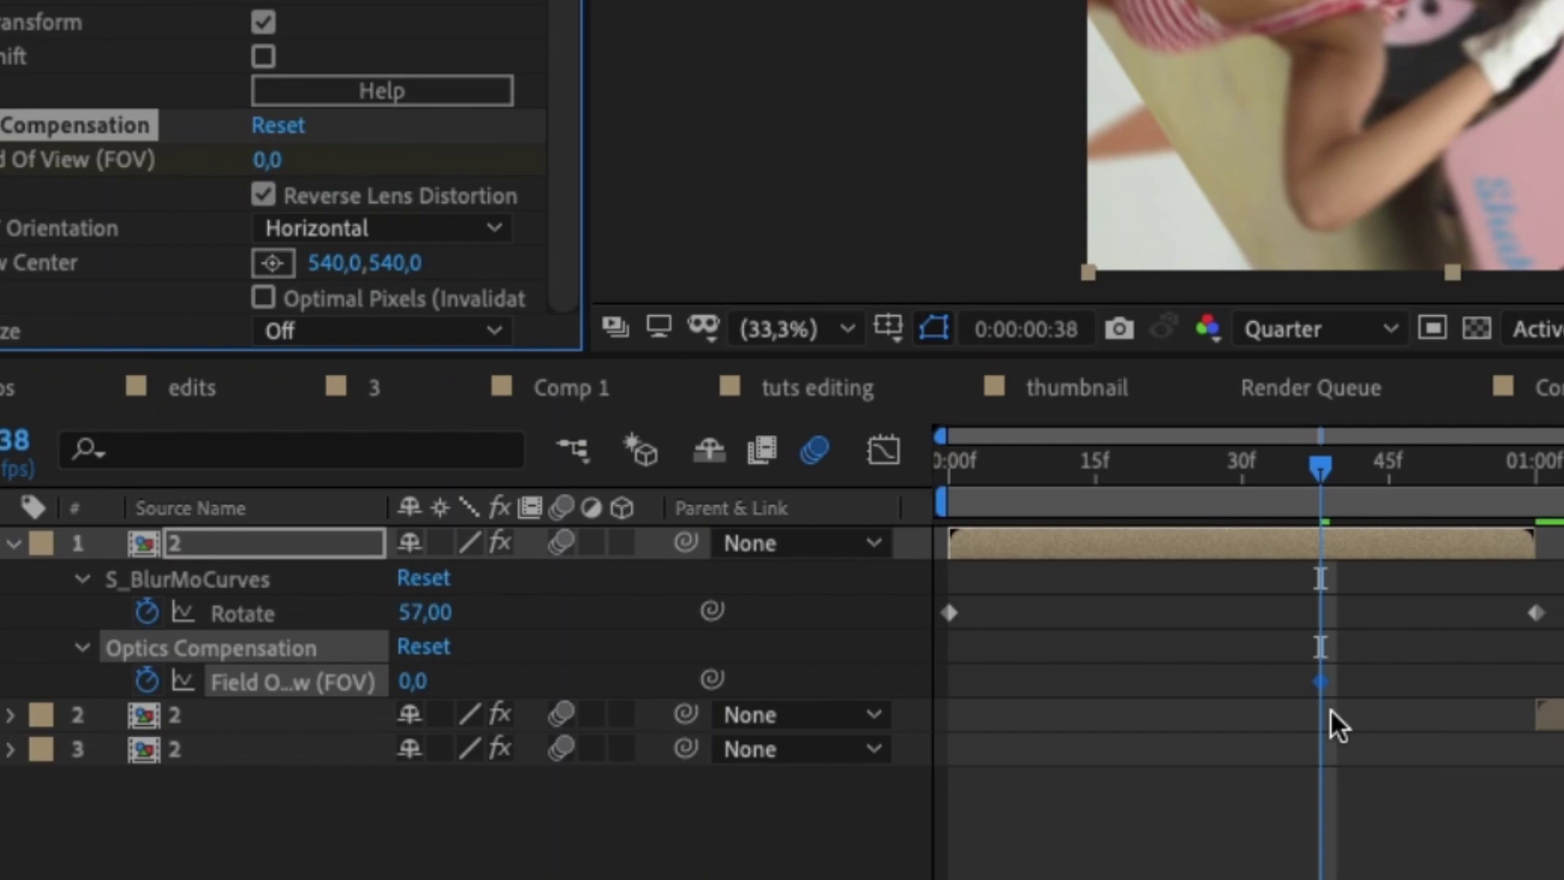
left_click_drag(1113, 699, 812, 721)
left_click_drag(955, 712, 941, 712)
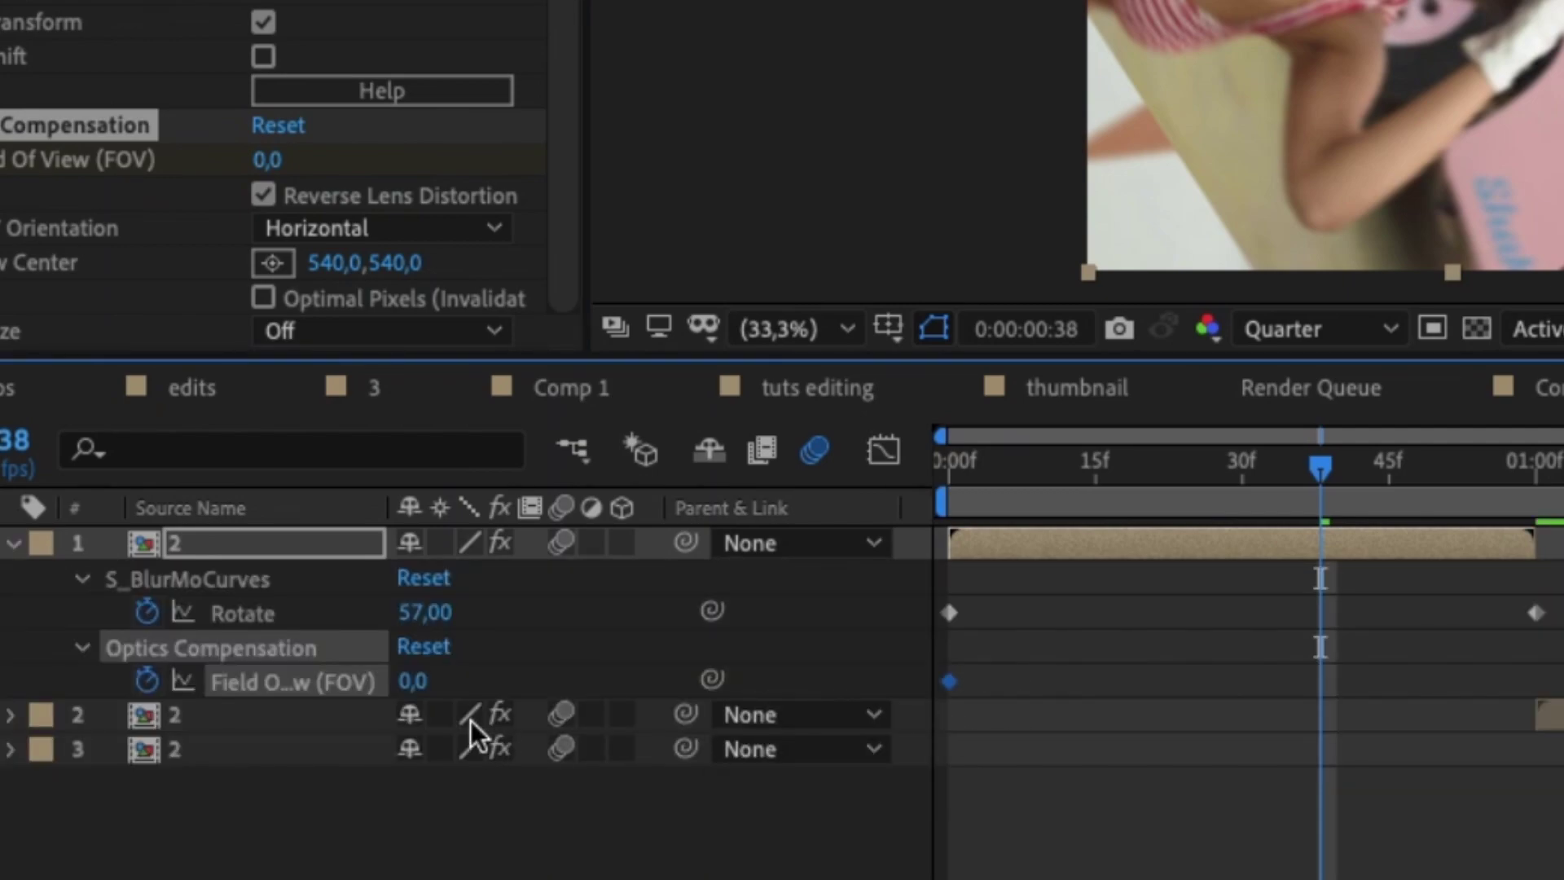
left_click(415, 683)
type("1")
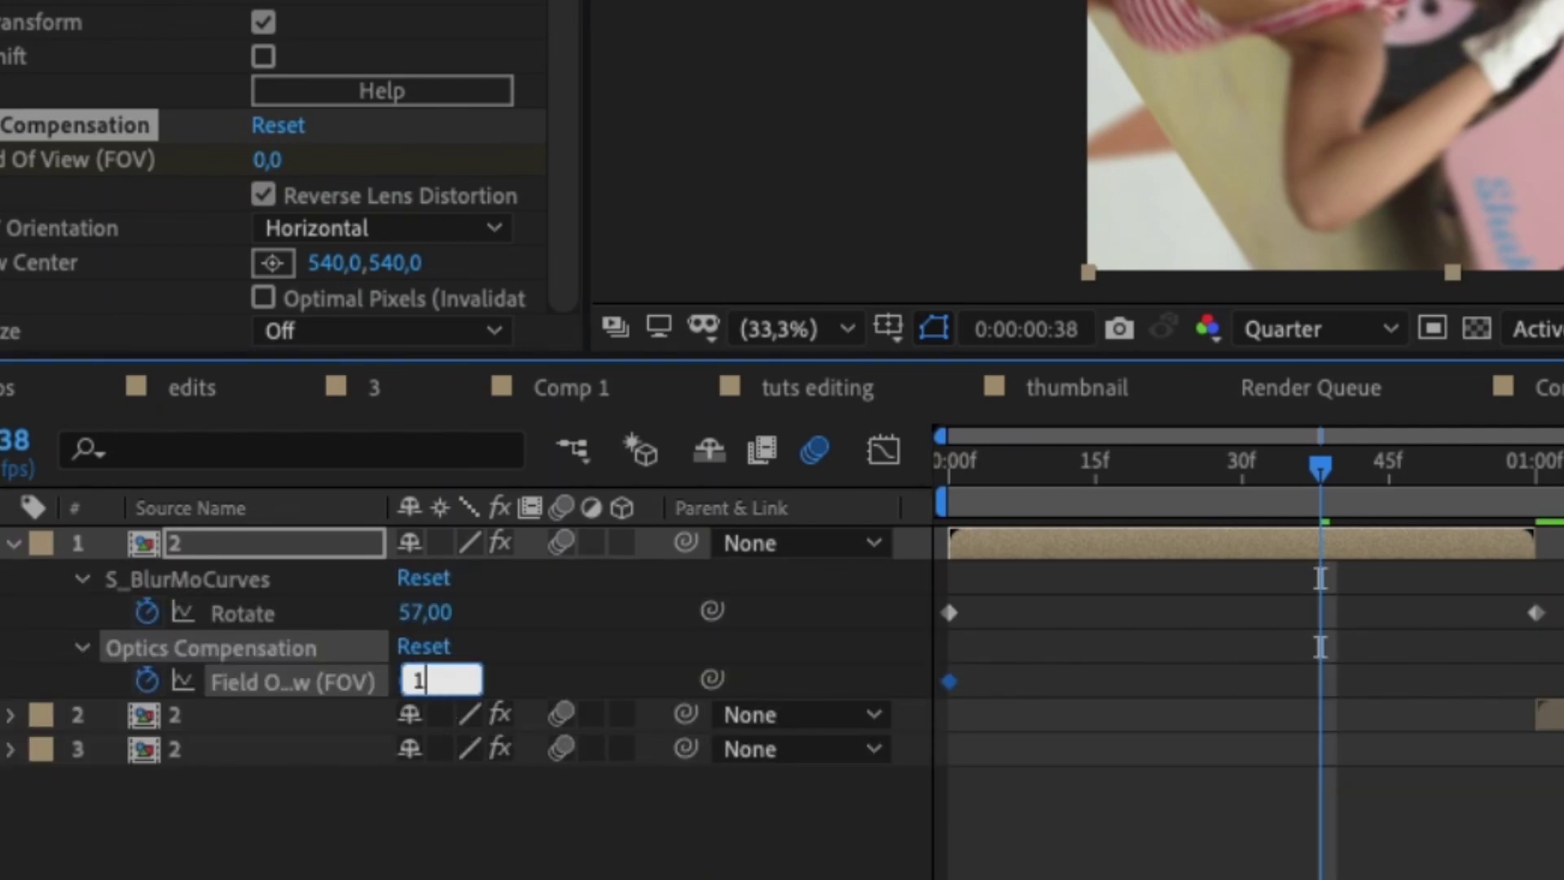
type("10")
key("Return")
left_click_drag(1327, 688, 1540, 723)
left_click(990, 681)
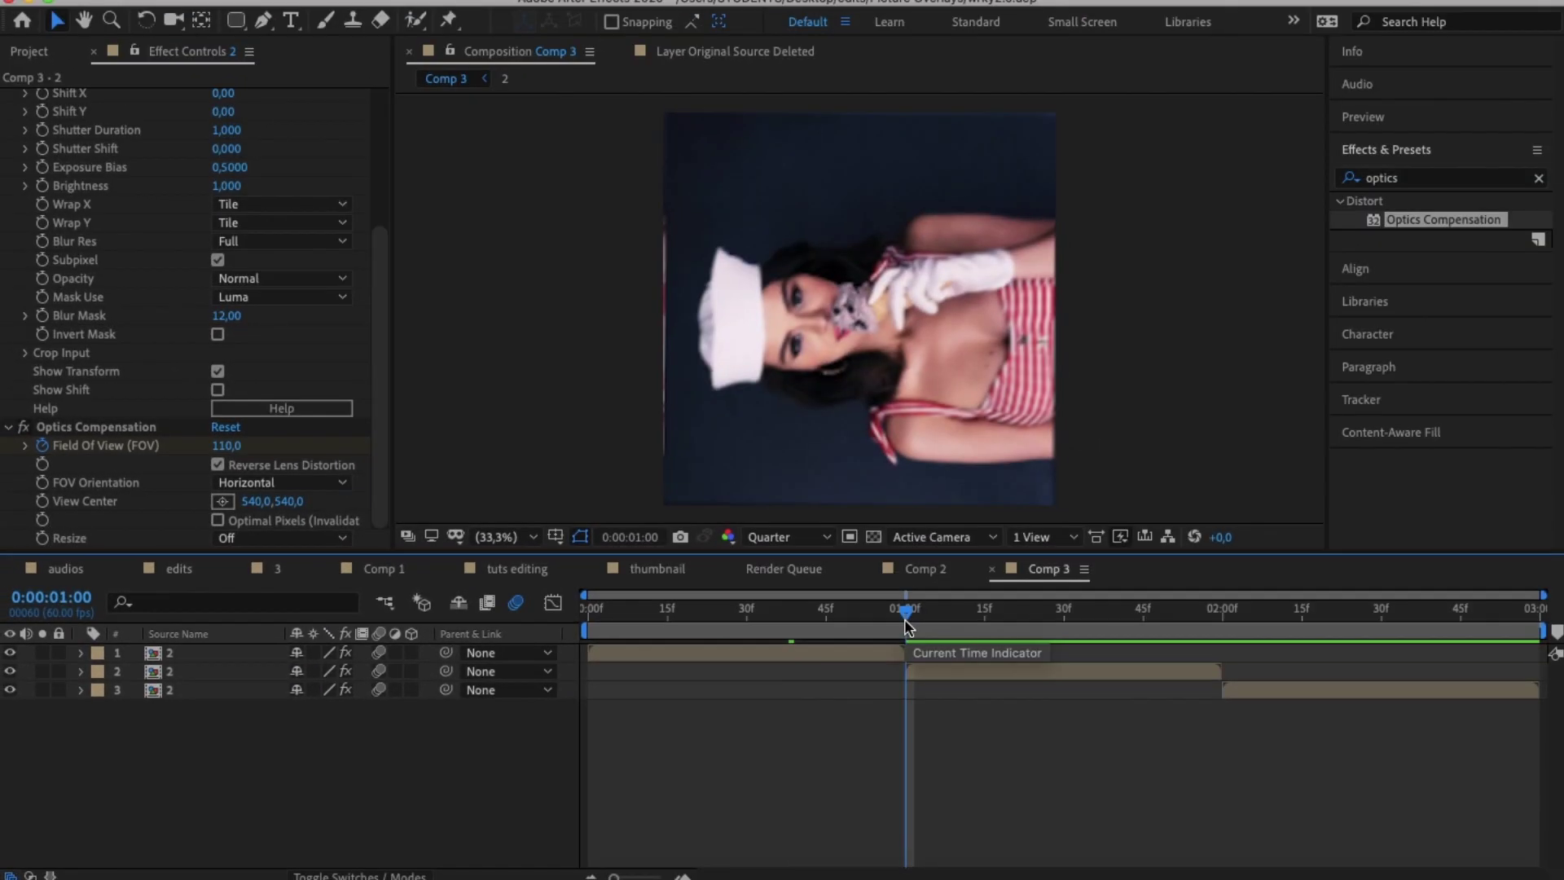
Apply Optics Compensation with Reverse Lens Distortion to the second layer and keyframe its Field Of View at 0 partway through the clip
left_click(1434, 222)
left_click_drag(1435, 228, 1072, 667)
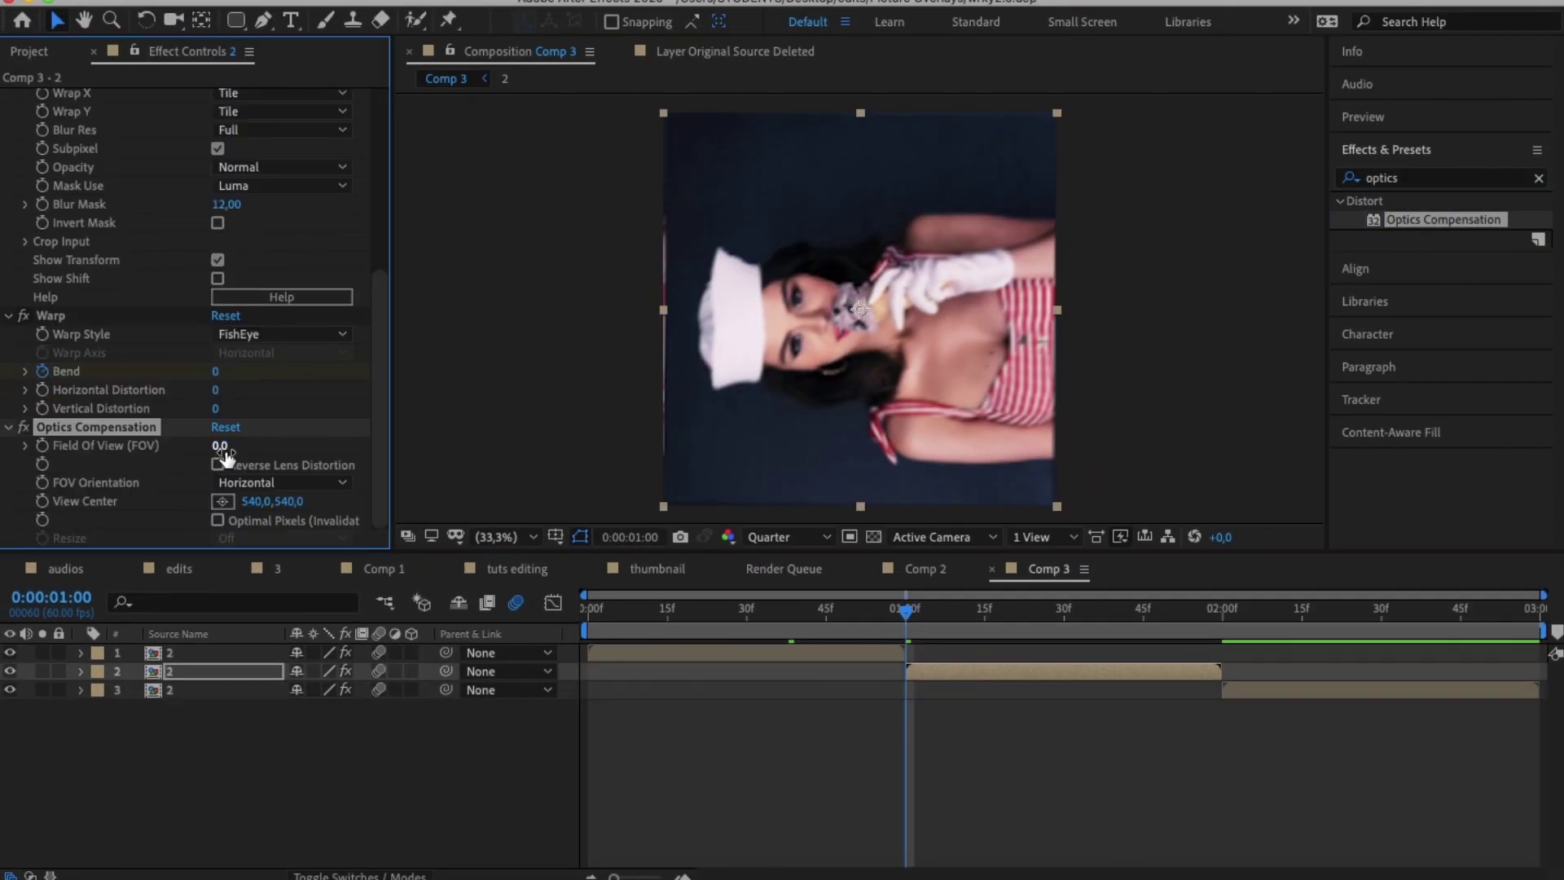
key("u")
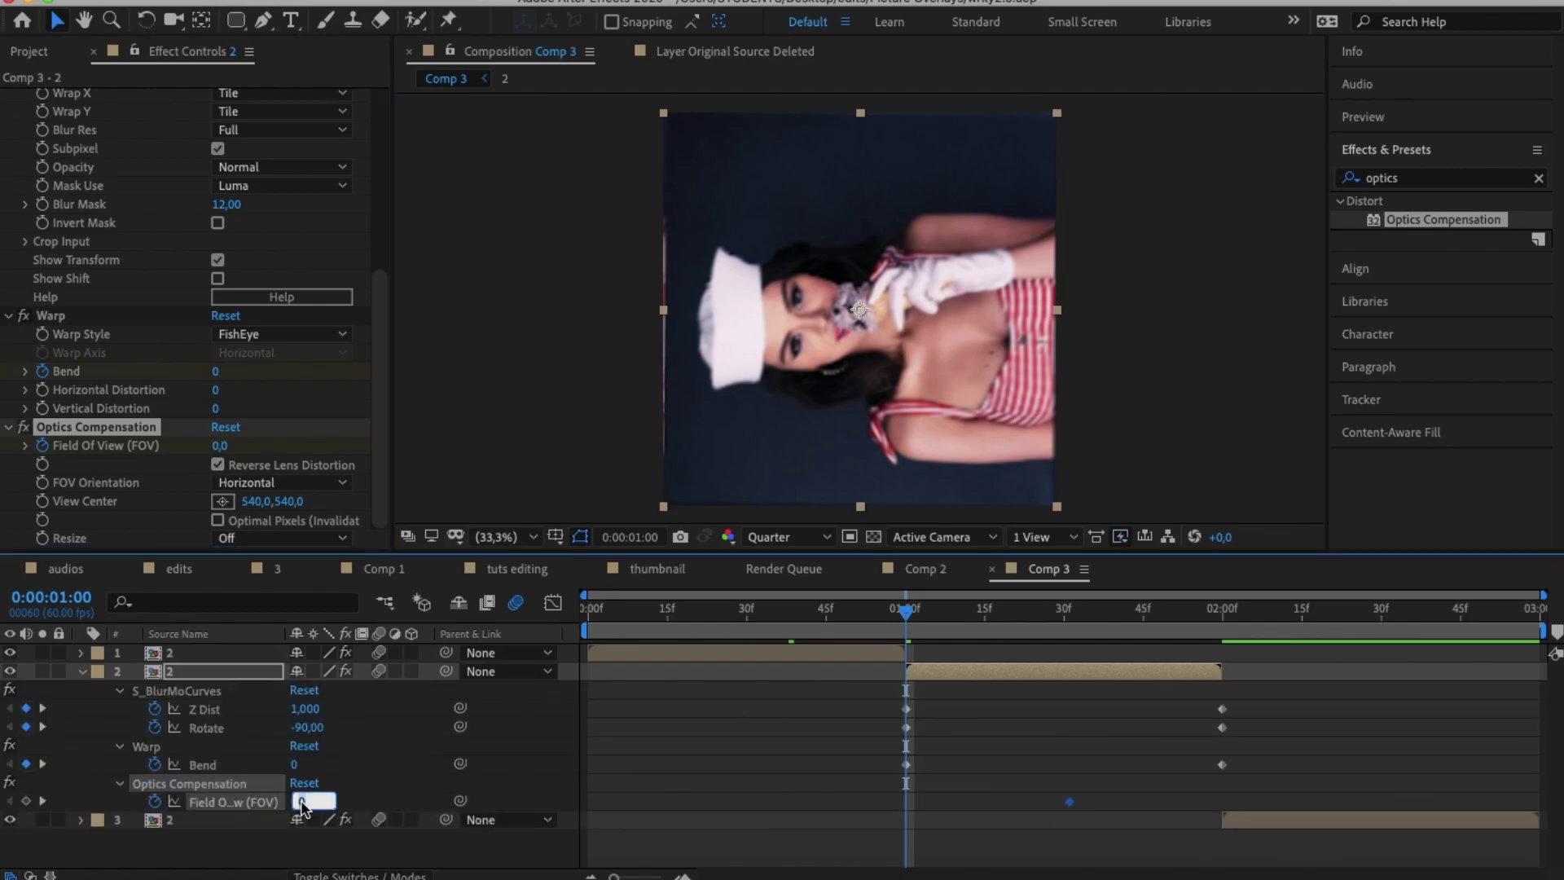
Keyframe the second layer's Field Of View at 110 at both 0:00:01:00 and 0:00:02:00, and collapse its properties
type("110")
key("Return")
left_click(1223, 611)
left_click(1212, 673)
key("u")
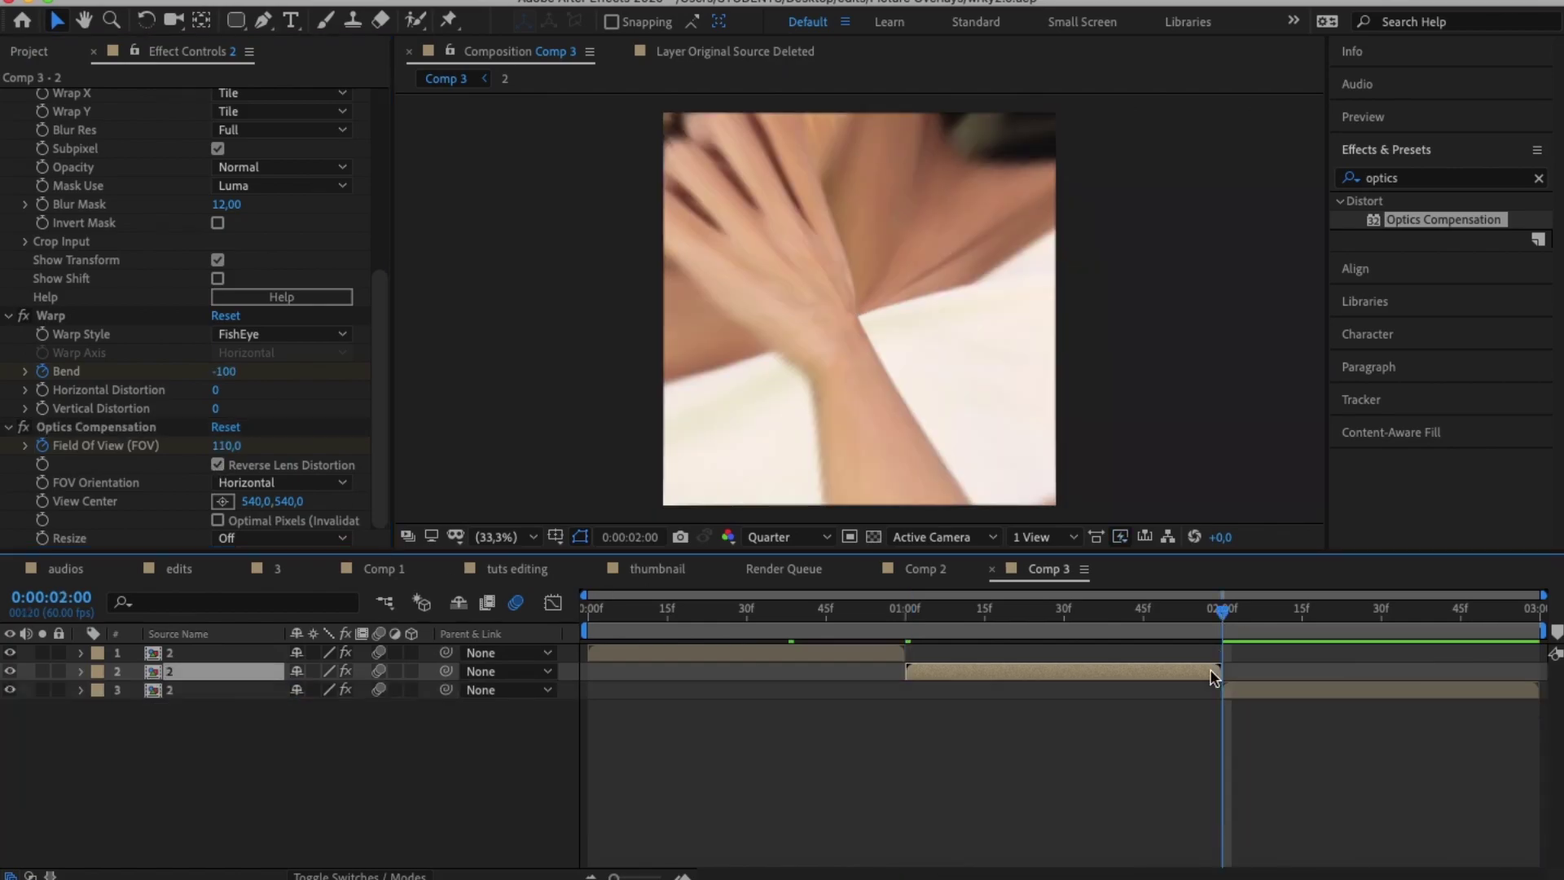
Apply Optics Compensation to the third layer, enable Reverse Lens Distortion and keyframe its Field Of View at 0
left_click(864, 654)
scroll(111, 413, "down", 10)
left_click(1303, 691)
left_click_drag(1442, 221, 1347, 692)
left_click(217, 464)
left_click(43, 445)
key("u")
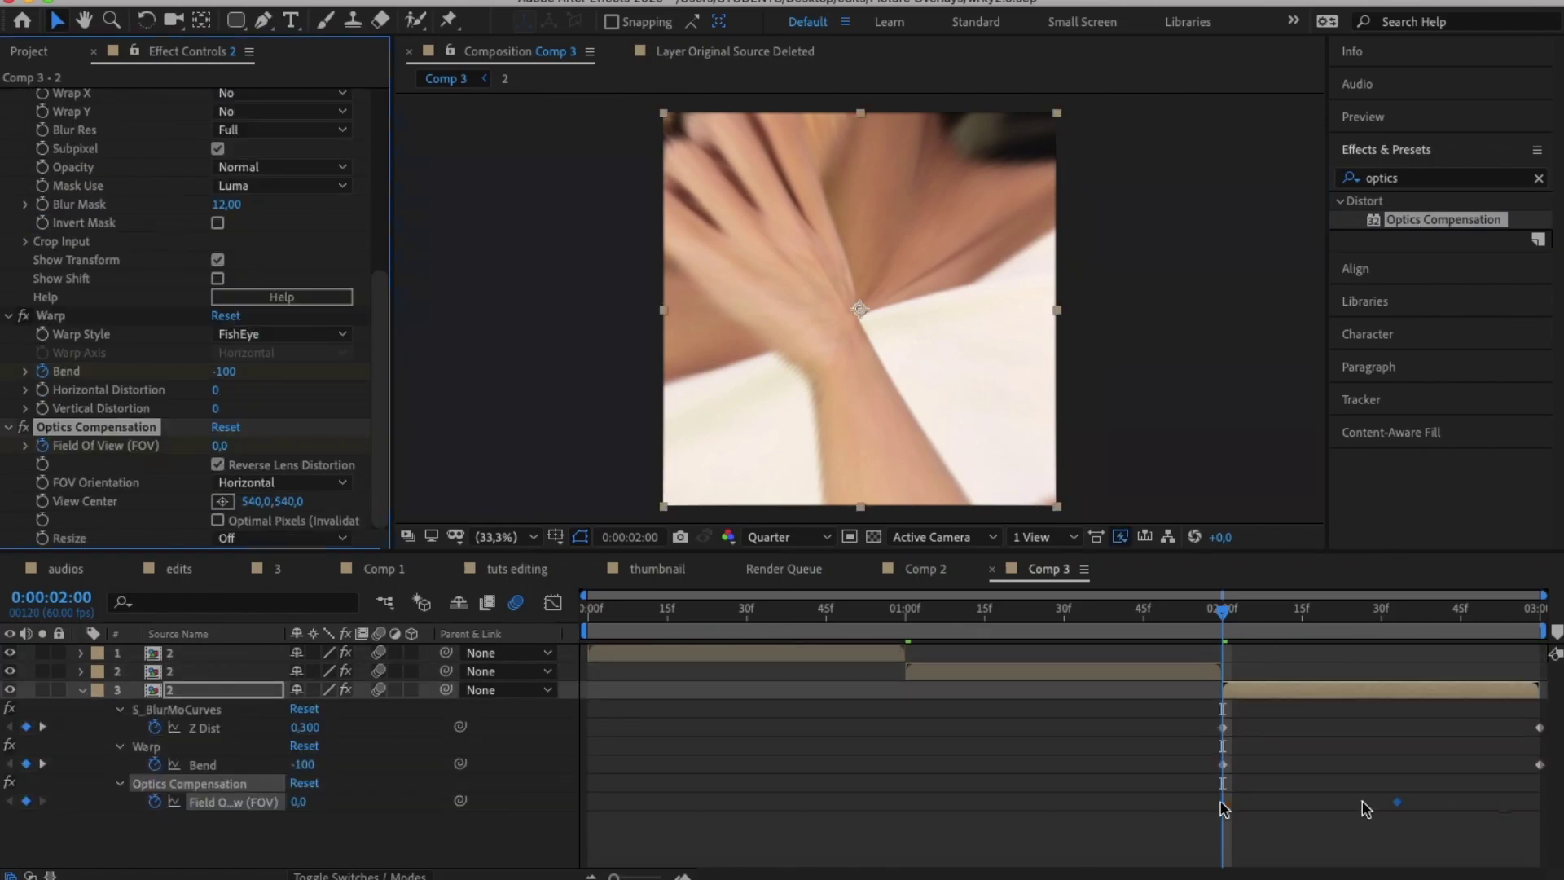
Animate the third layer's Field Of View from 110 at 0:00:02:00 to 0 at the clip's end and preview the composition
left_click_drag(1223, 804, 1538, 805)
left_click(300, 802)
type("110")
left_click(1336, 802)
key("u")
key("u")
key("space")
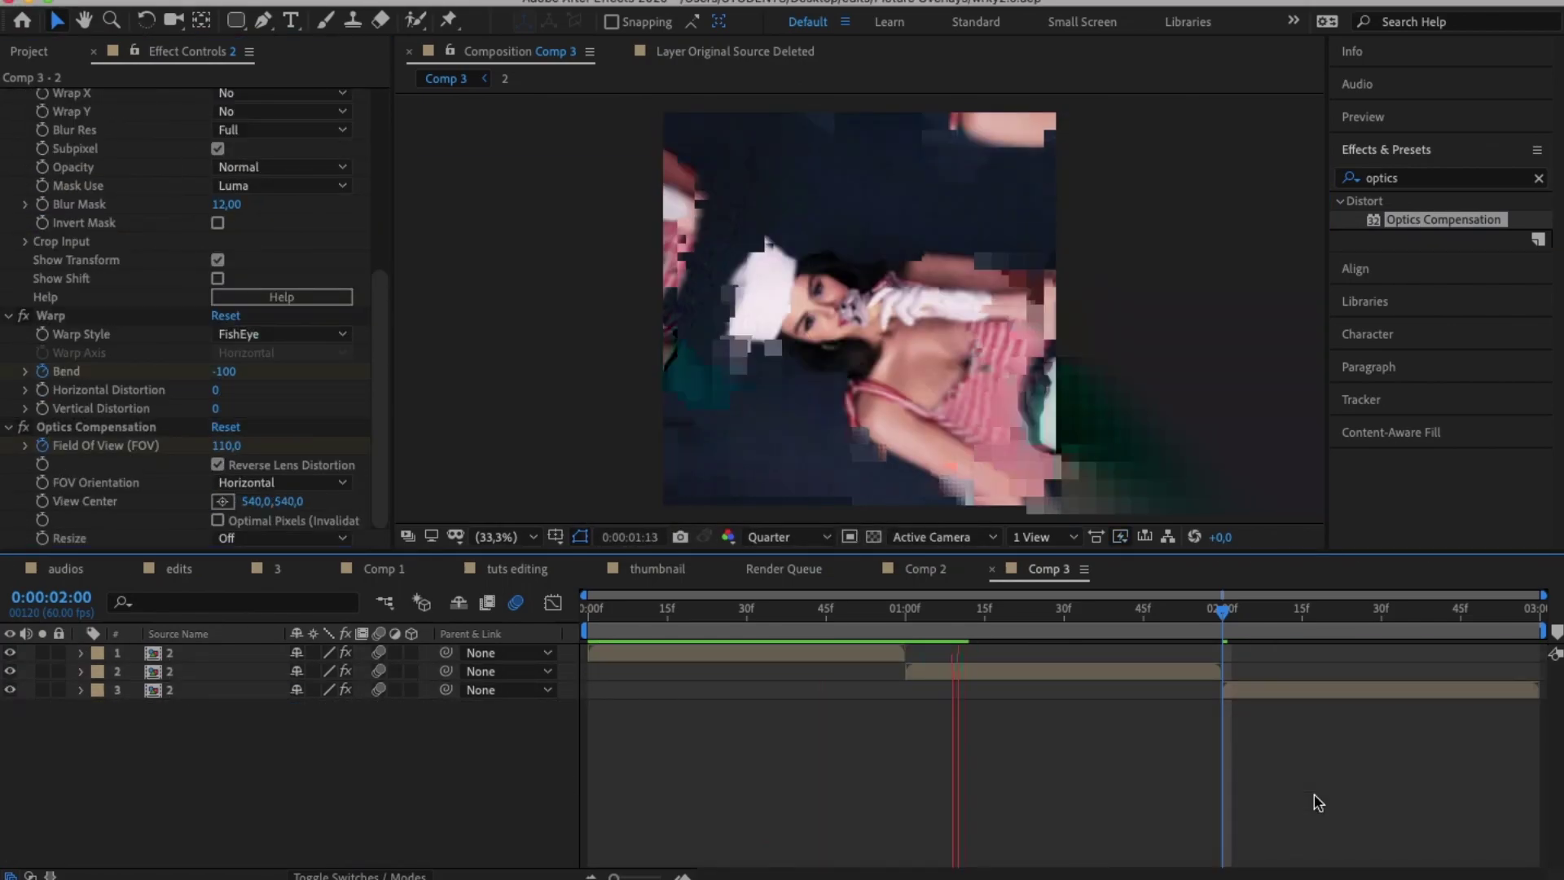
Apply Easy Ease to both S_BlurMoCurves Rotate keyframes of the first layer
left_click(779, 652)
key("u")
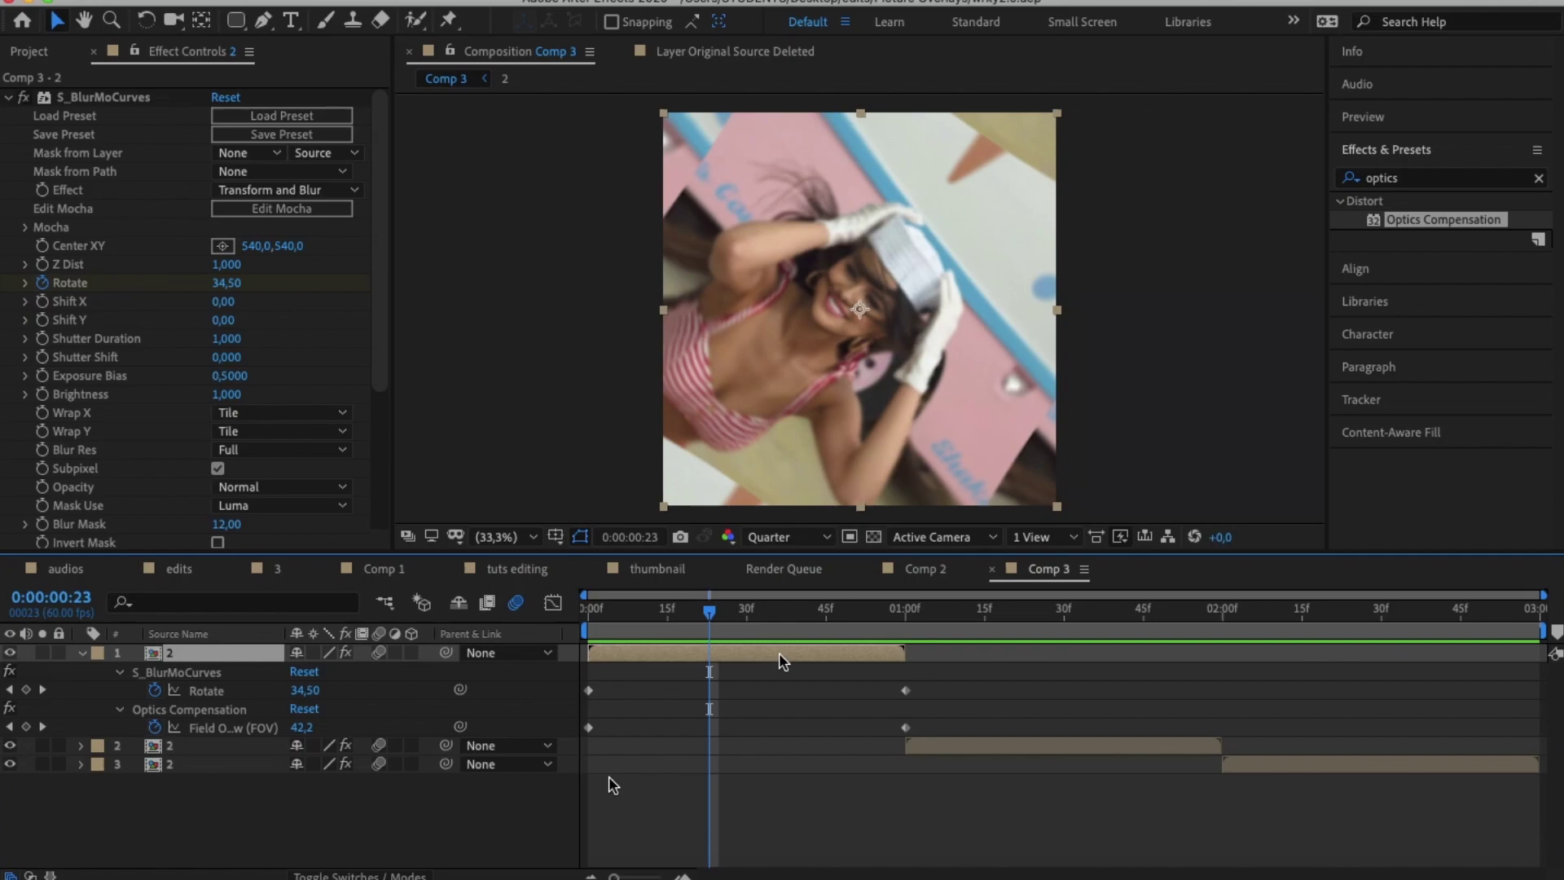
left_click_drag(577, 671, 976, 698)
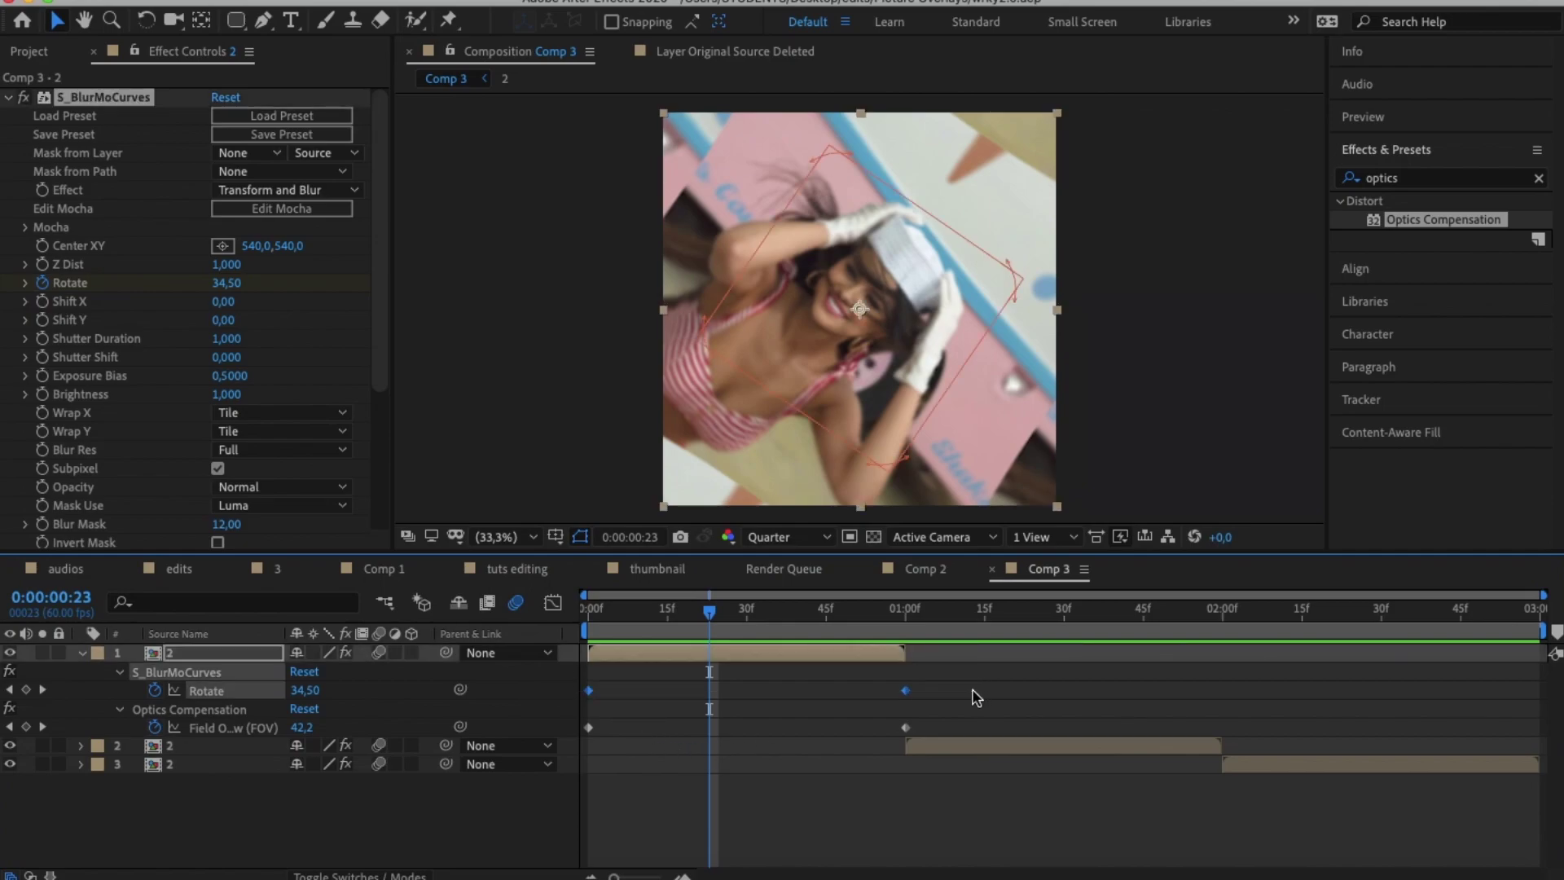
right_click(906, 691)
mouse_move(975, 868)
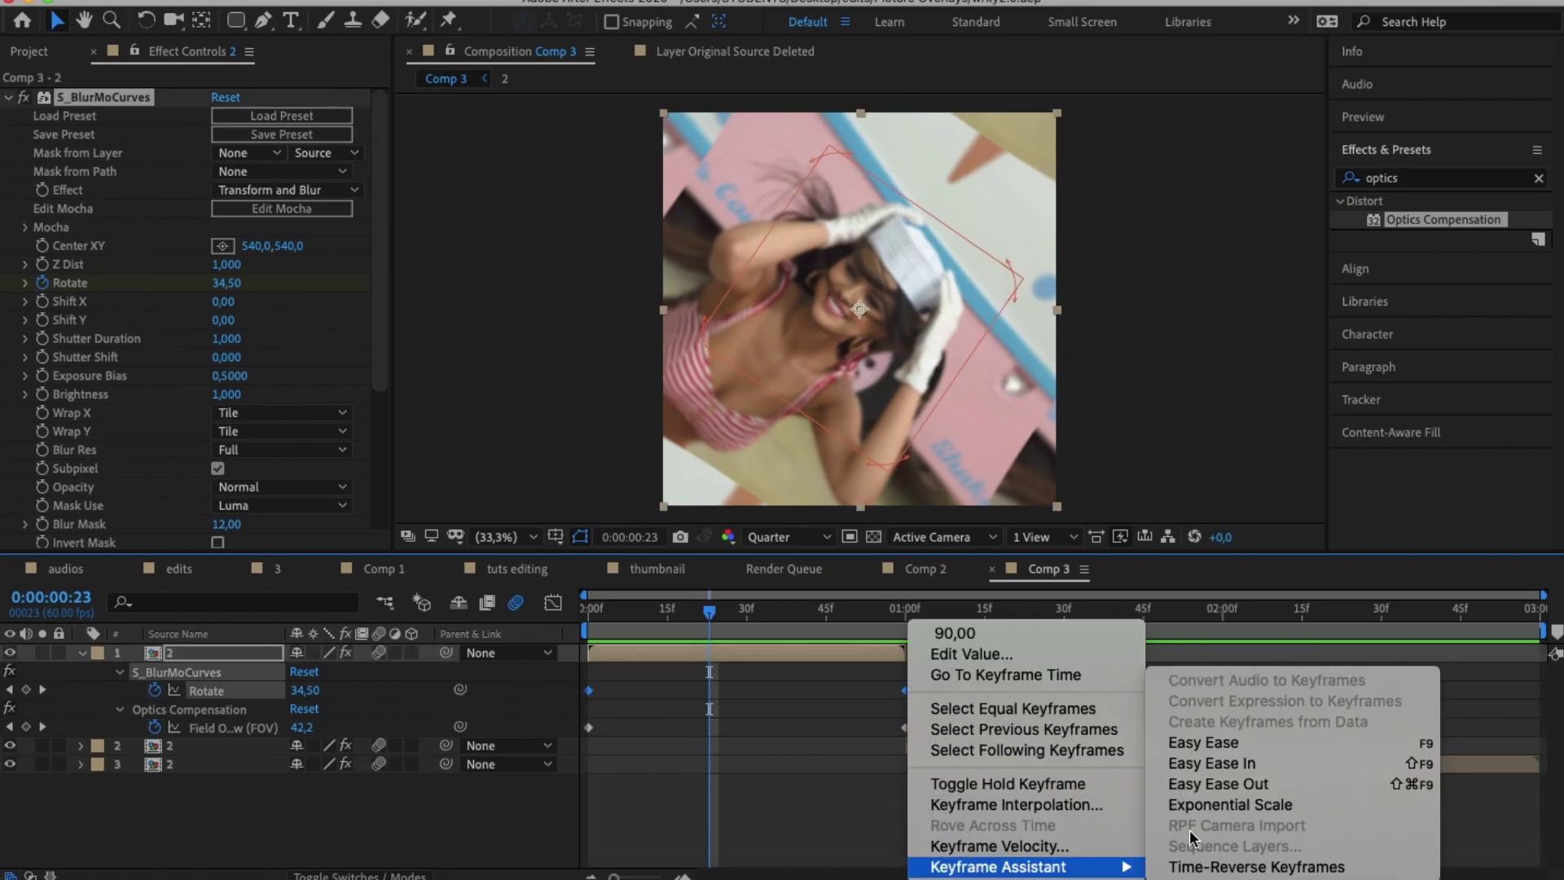
left_click(1244, 742)
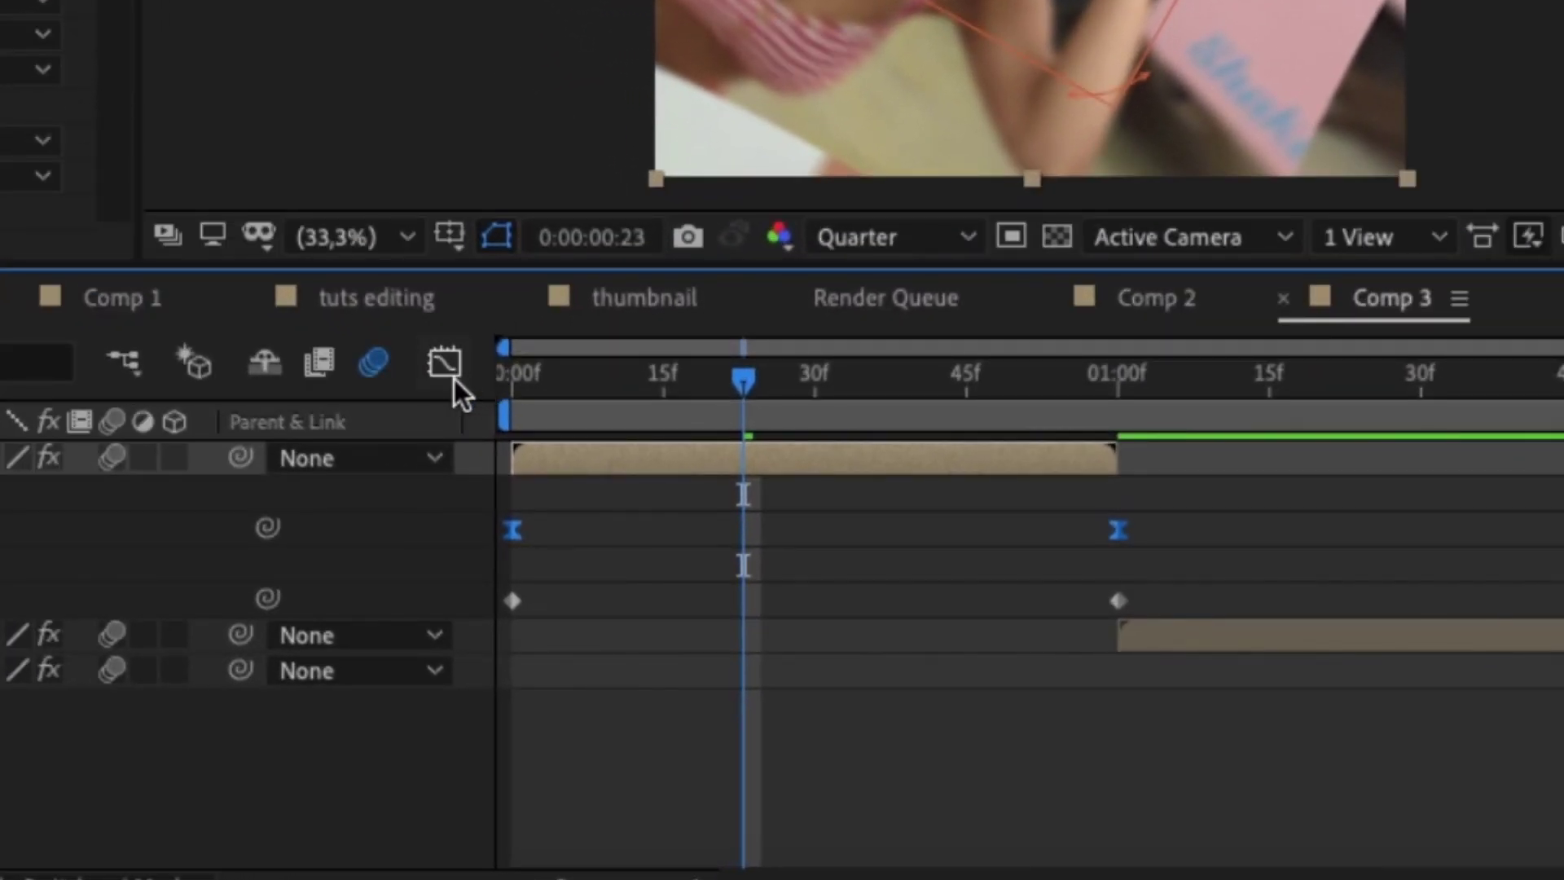
Reshape the first layer's Rotate speed curve to build slowly and peak sharply at the clip's end, with the start handle at mid-clip
left_click(445, 364)
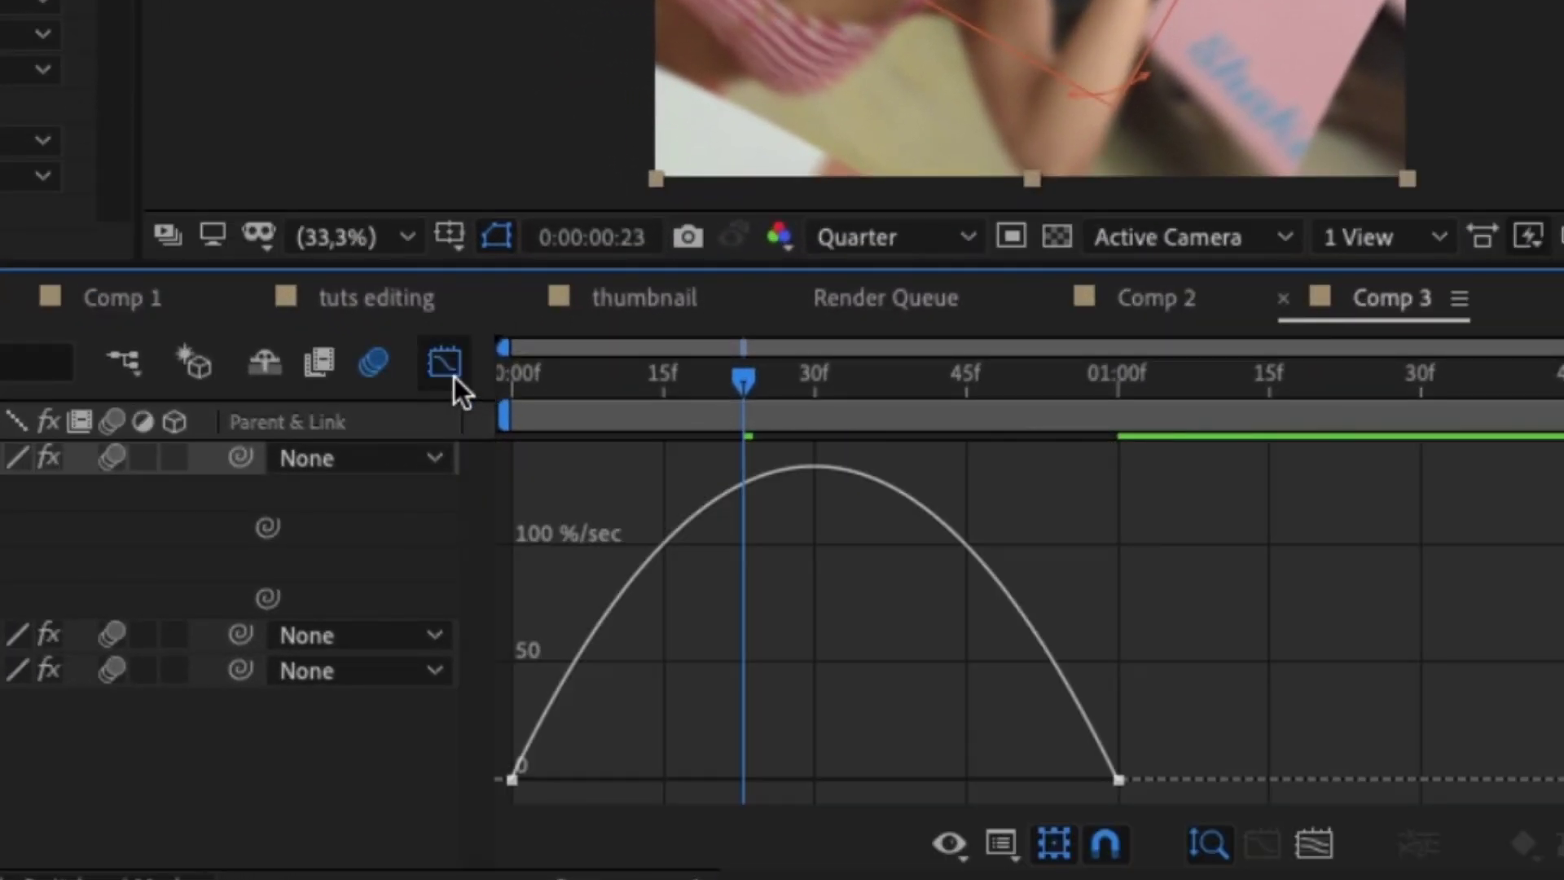
left_click(670, 535)
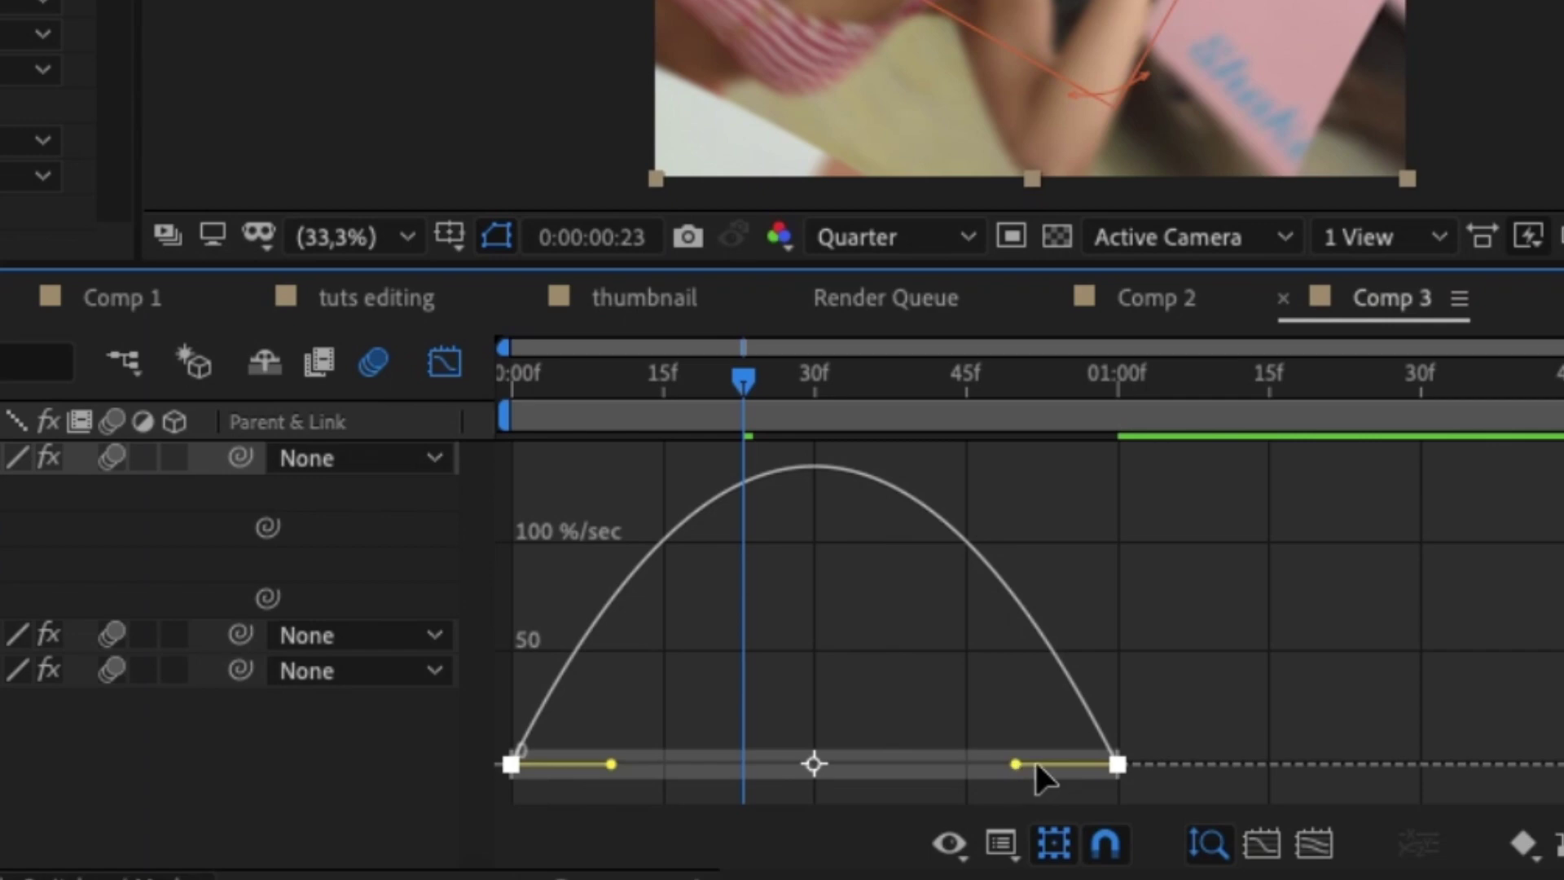
left_click_drag(1015, 763, 1349, 762)
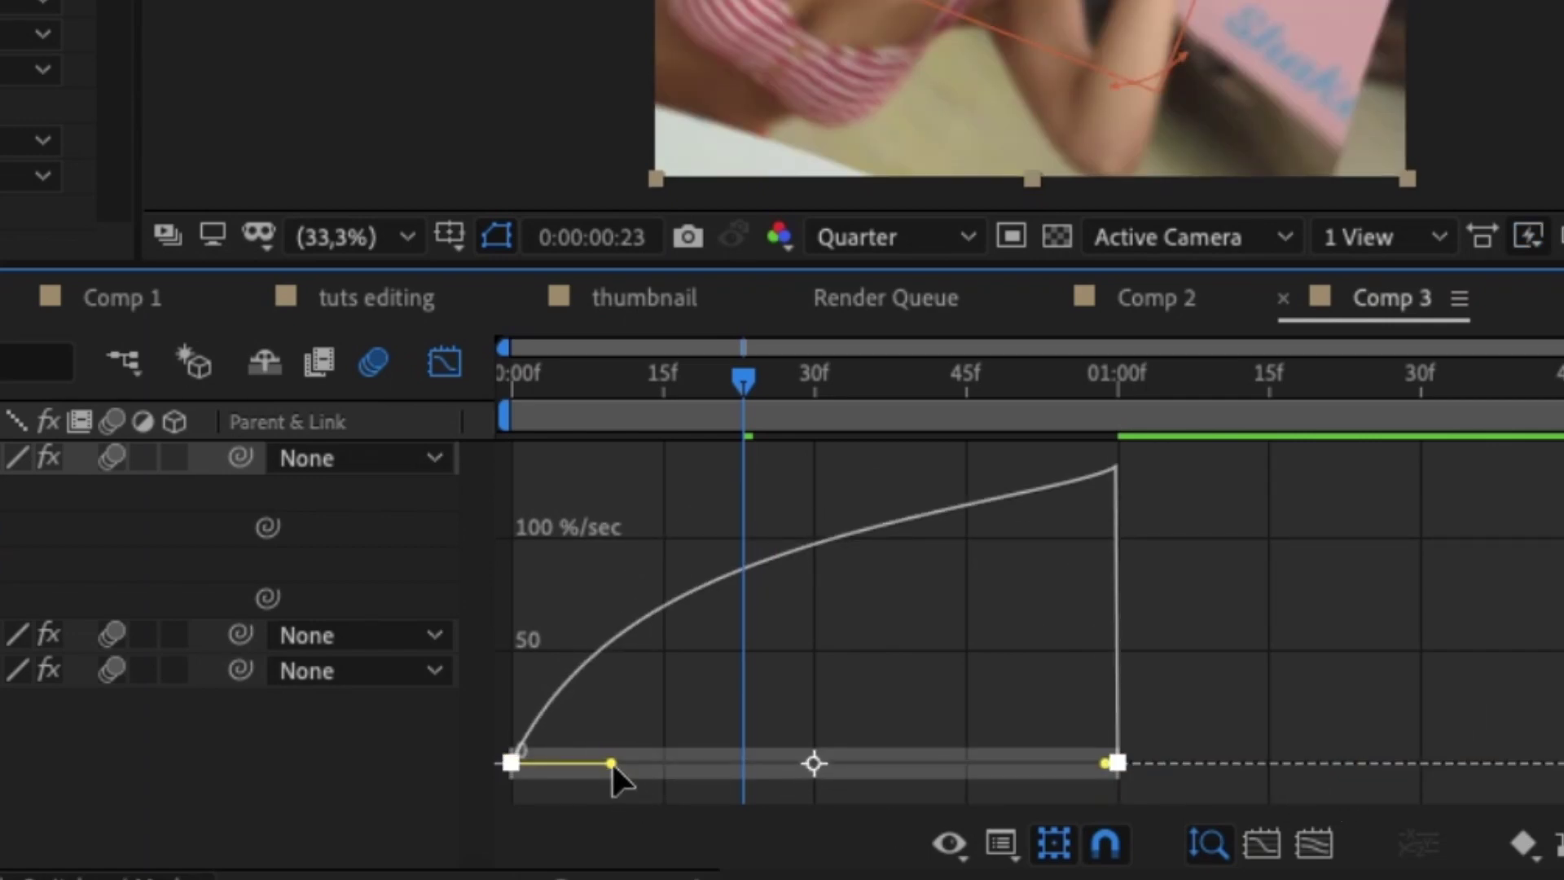
left_click_drag(612, 764, 952, 758)
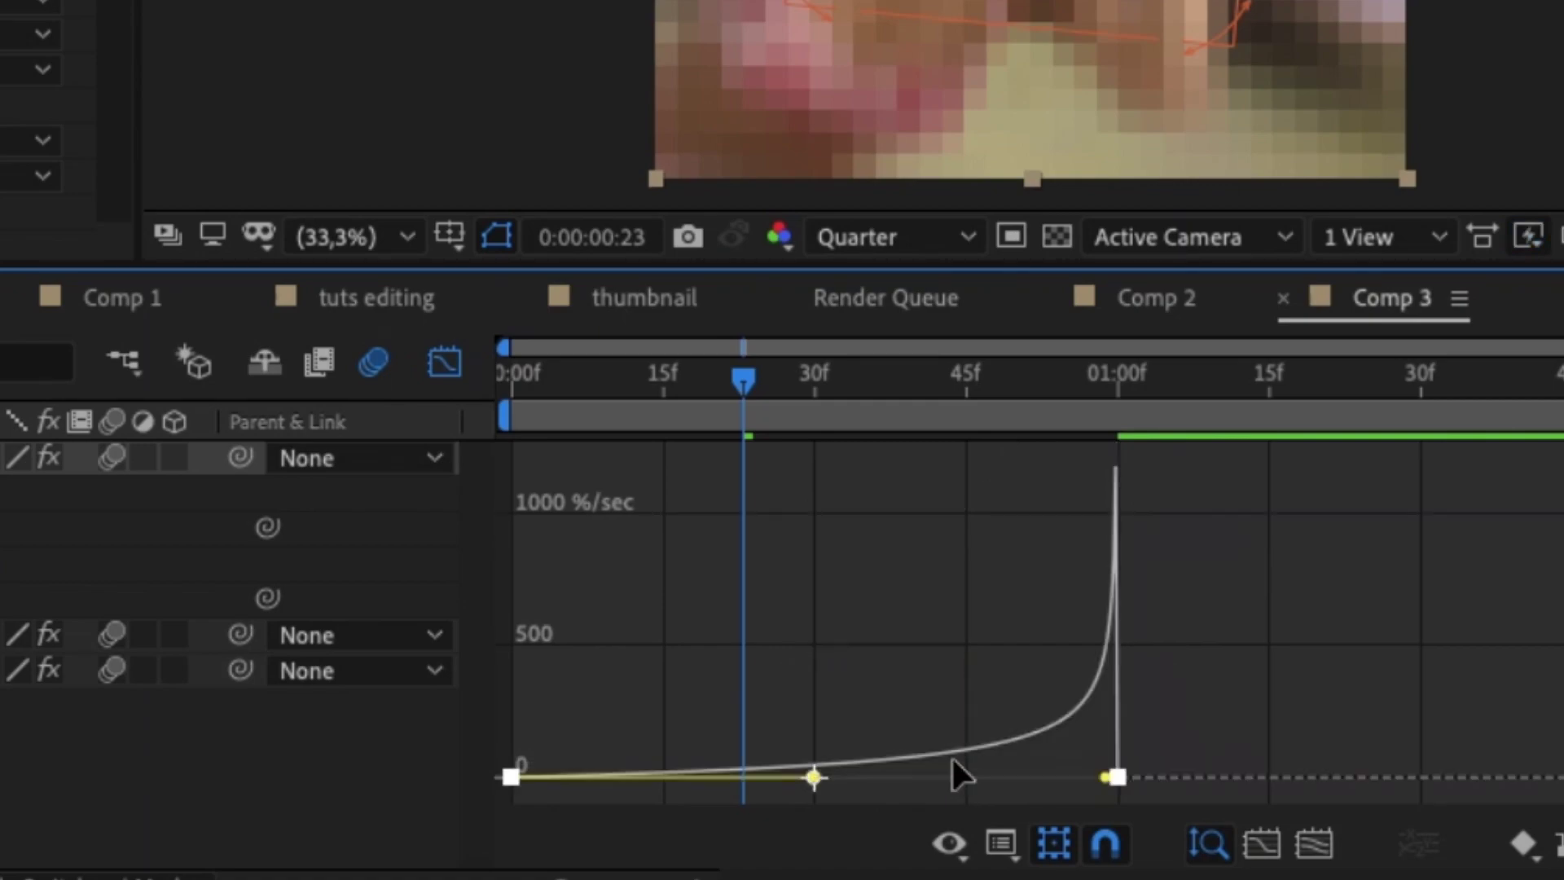
left_click(446, 362)
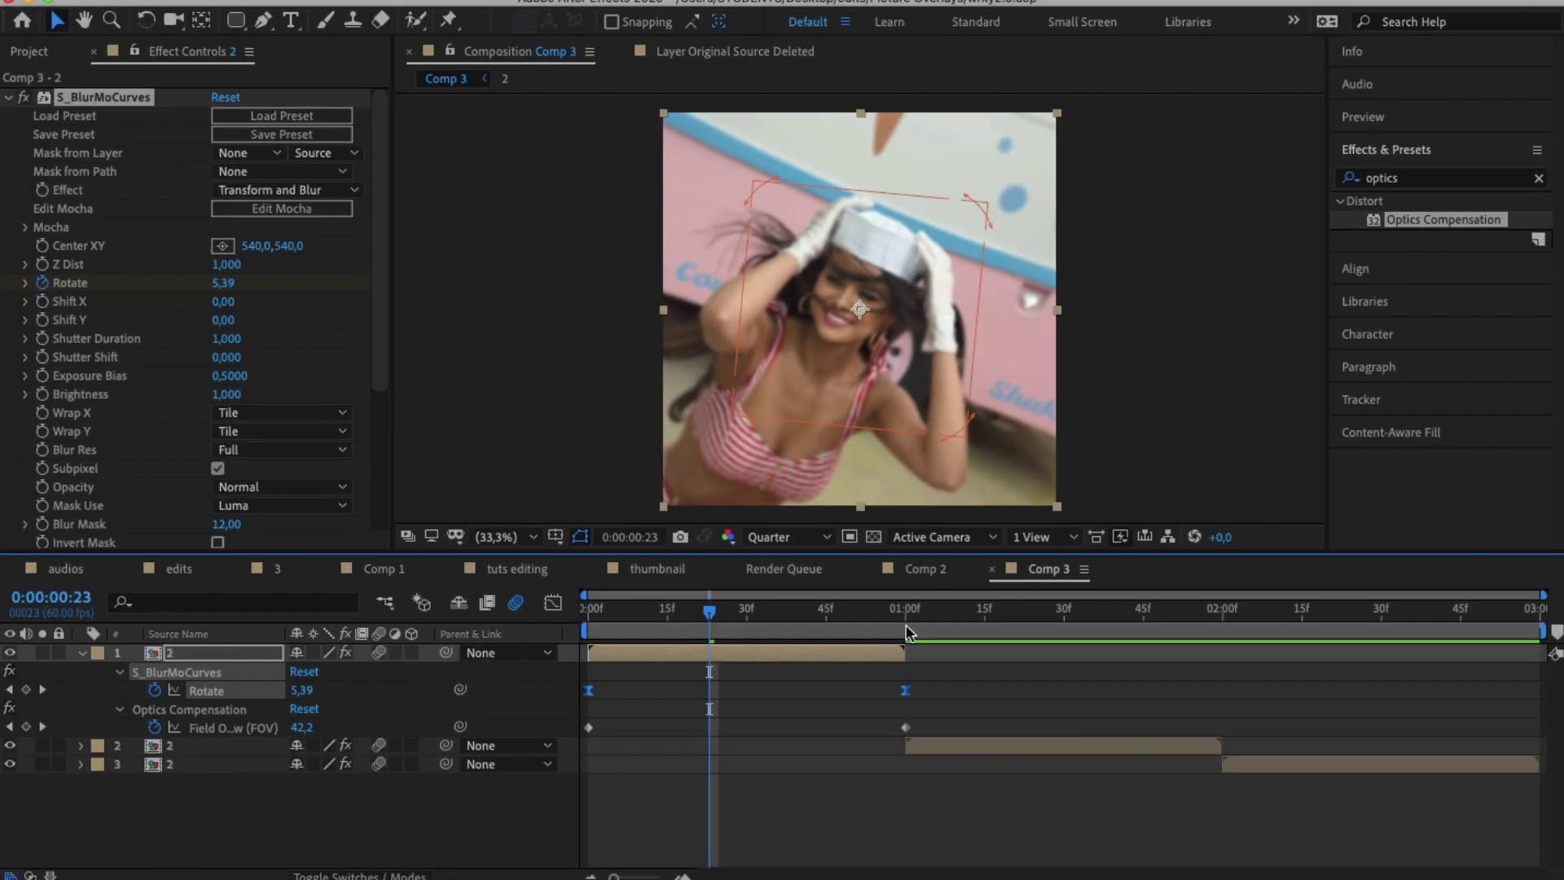
Apply Easy Ease to both S_BlurMoCurves Z Dist keyframes of the third layer
left_click(908, 632)
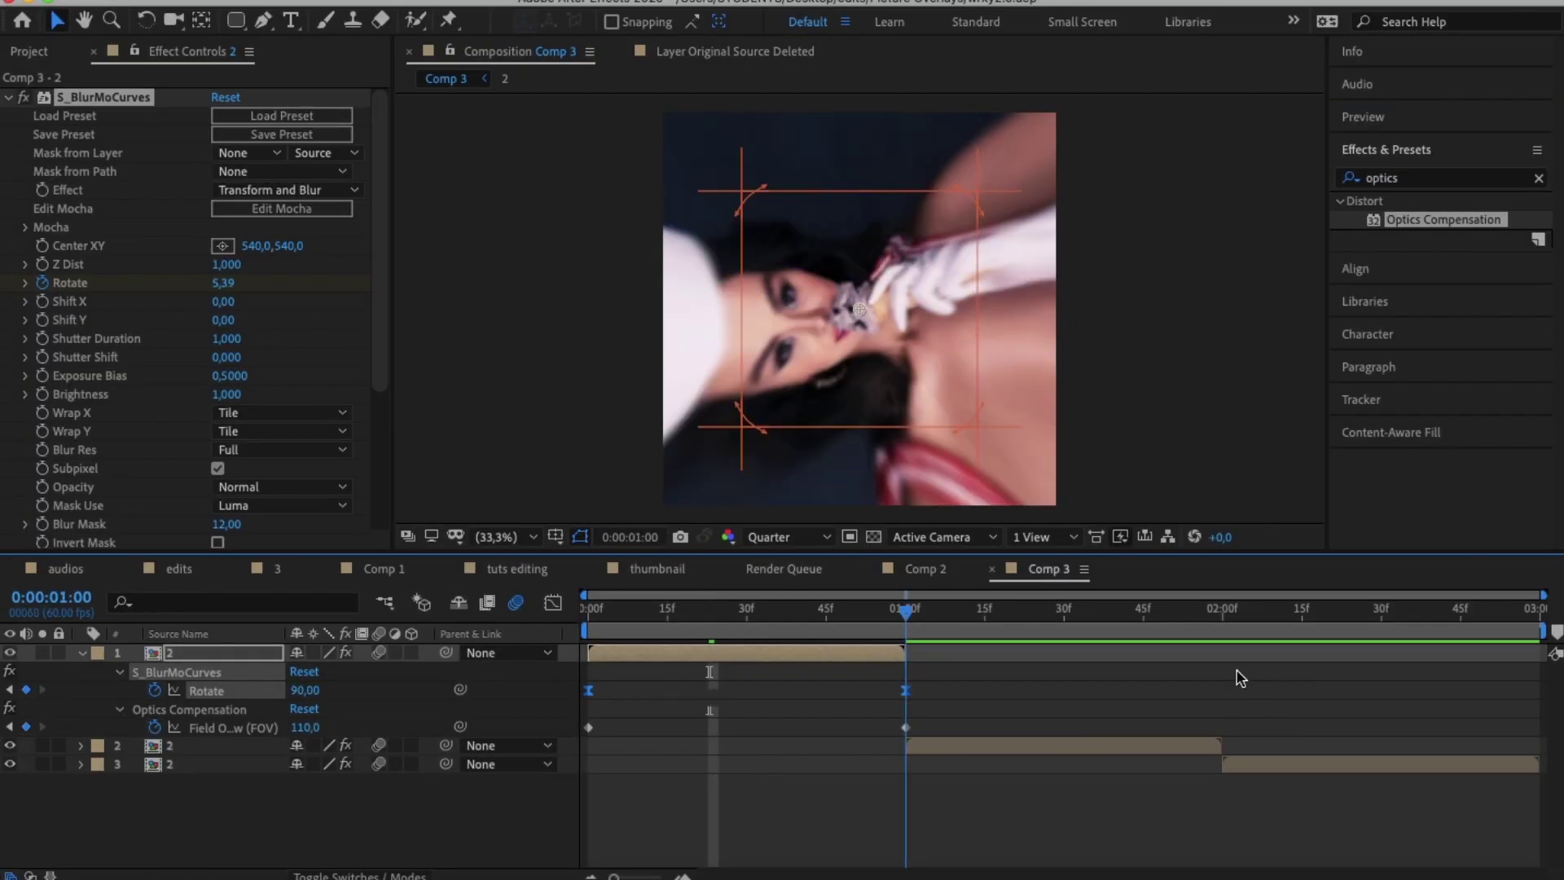
left_click(1222, 619)
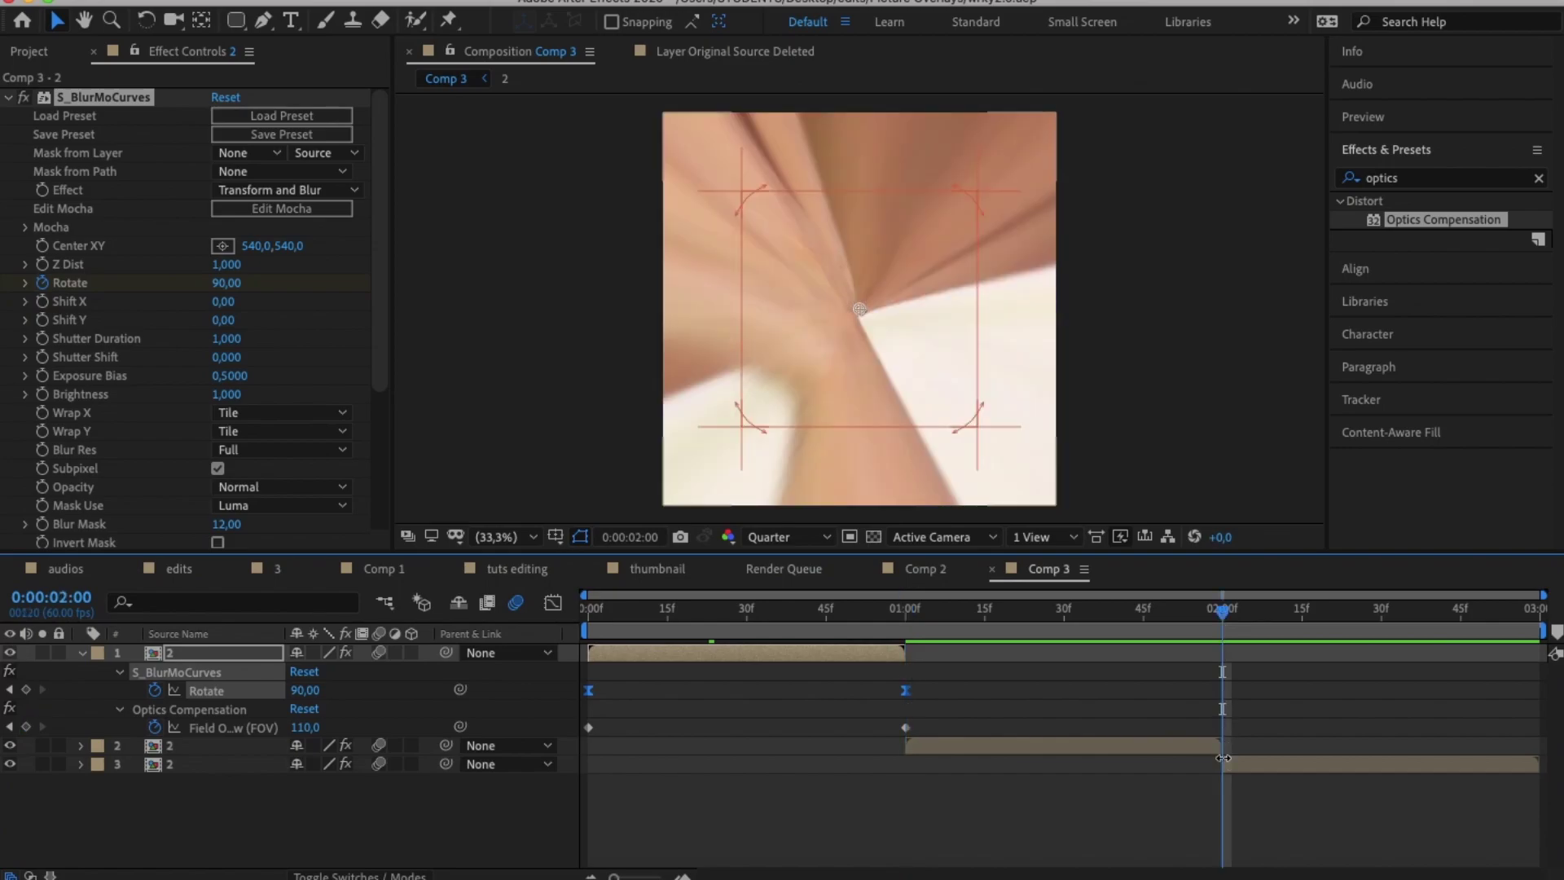
left_click(1223, 763)
key("u")
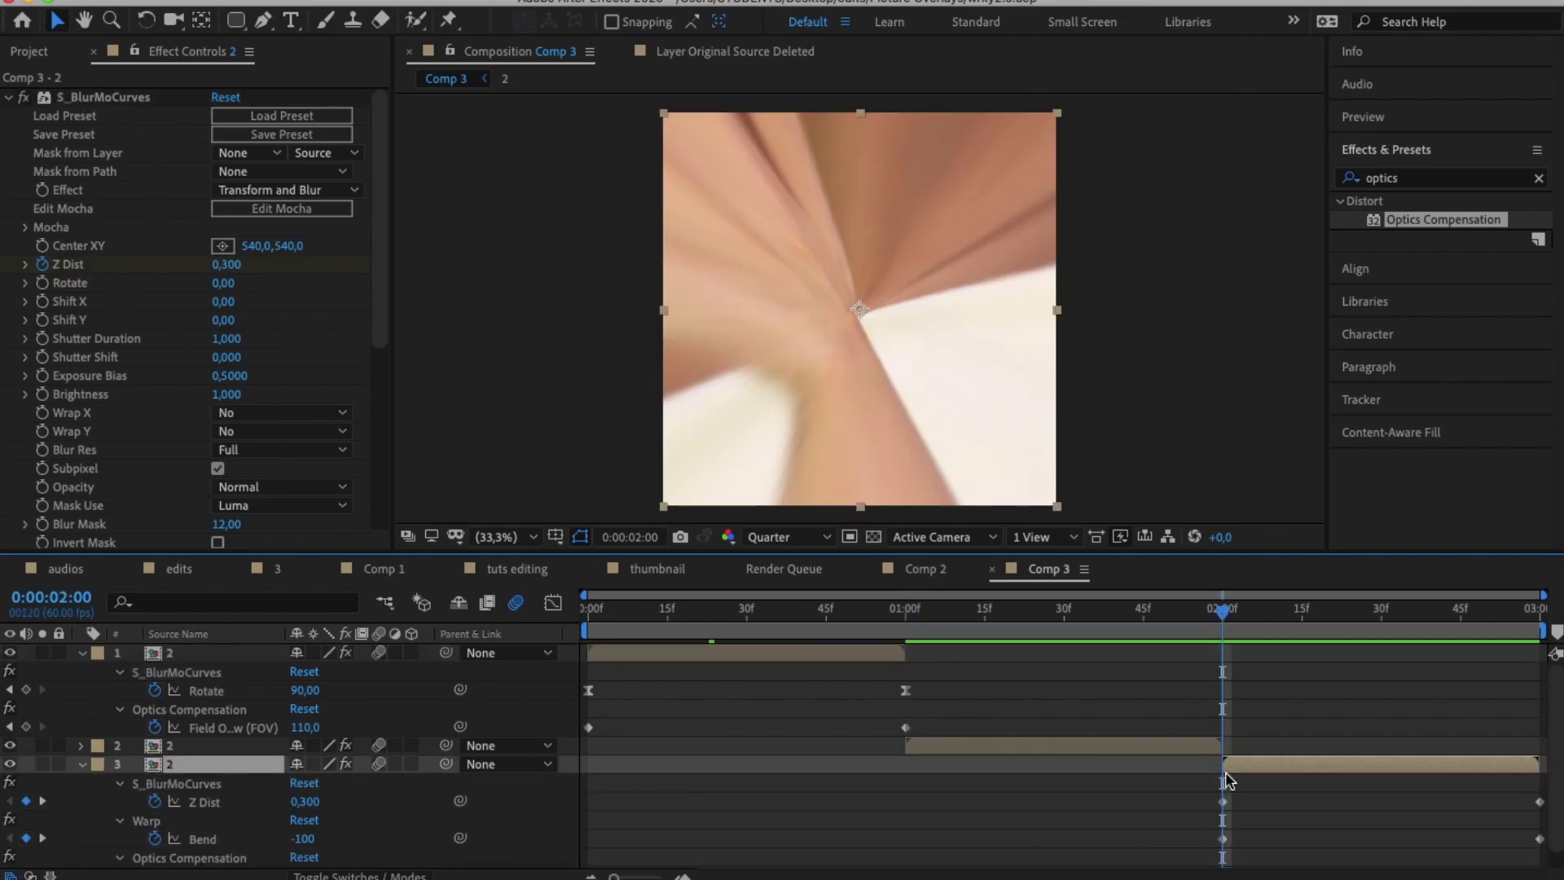
scroll(1227, 780, "down", 1)
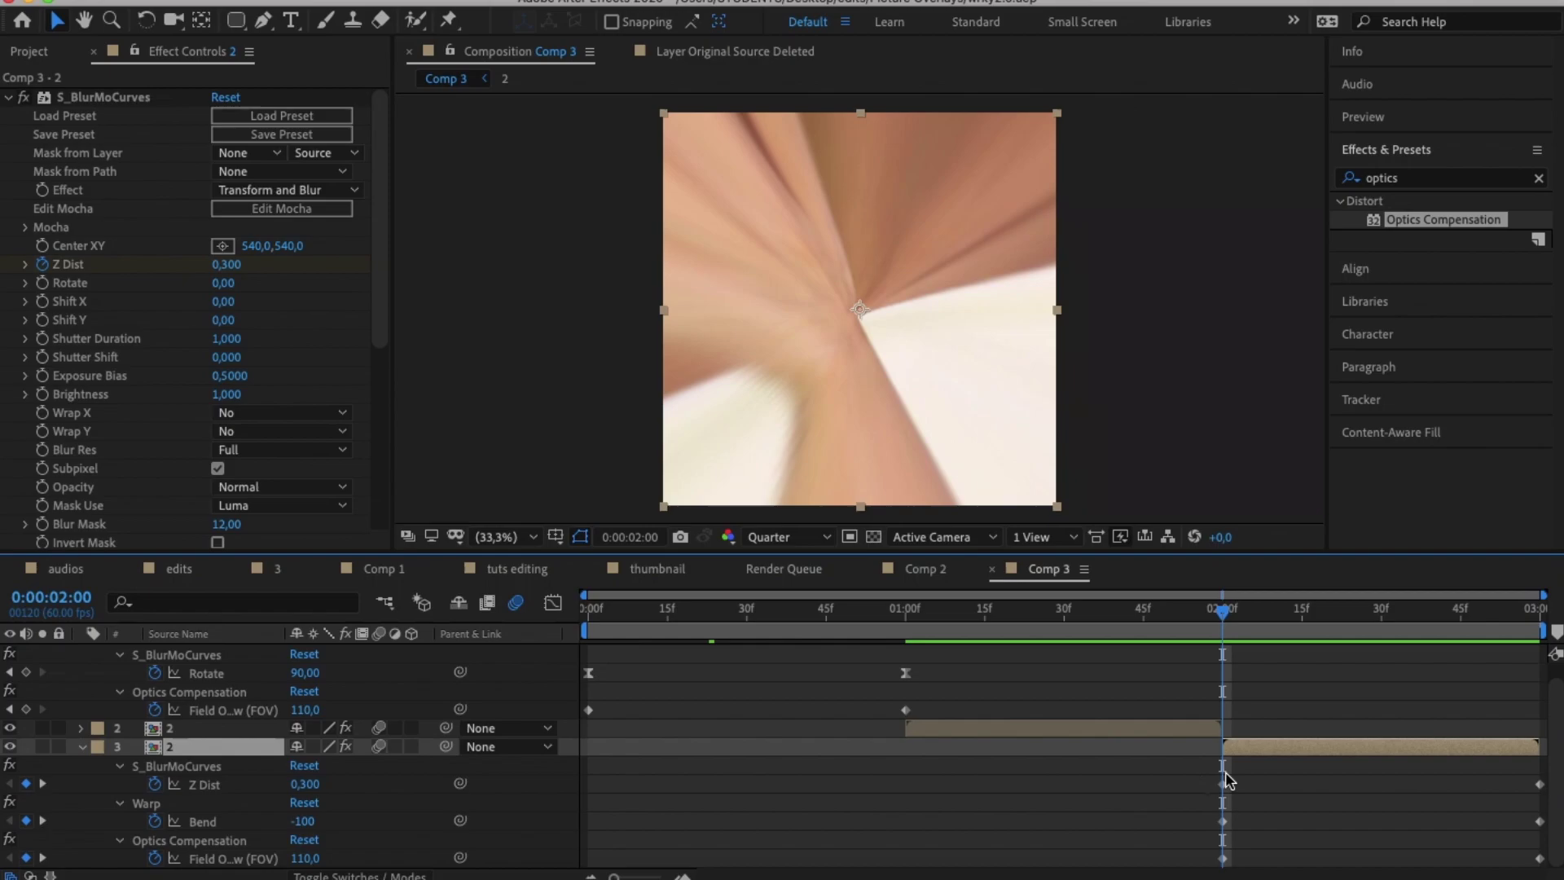
left_click_drag(1199, 775, 1544, 800)
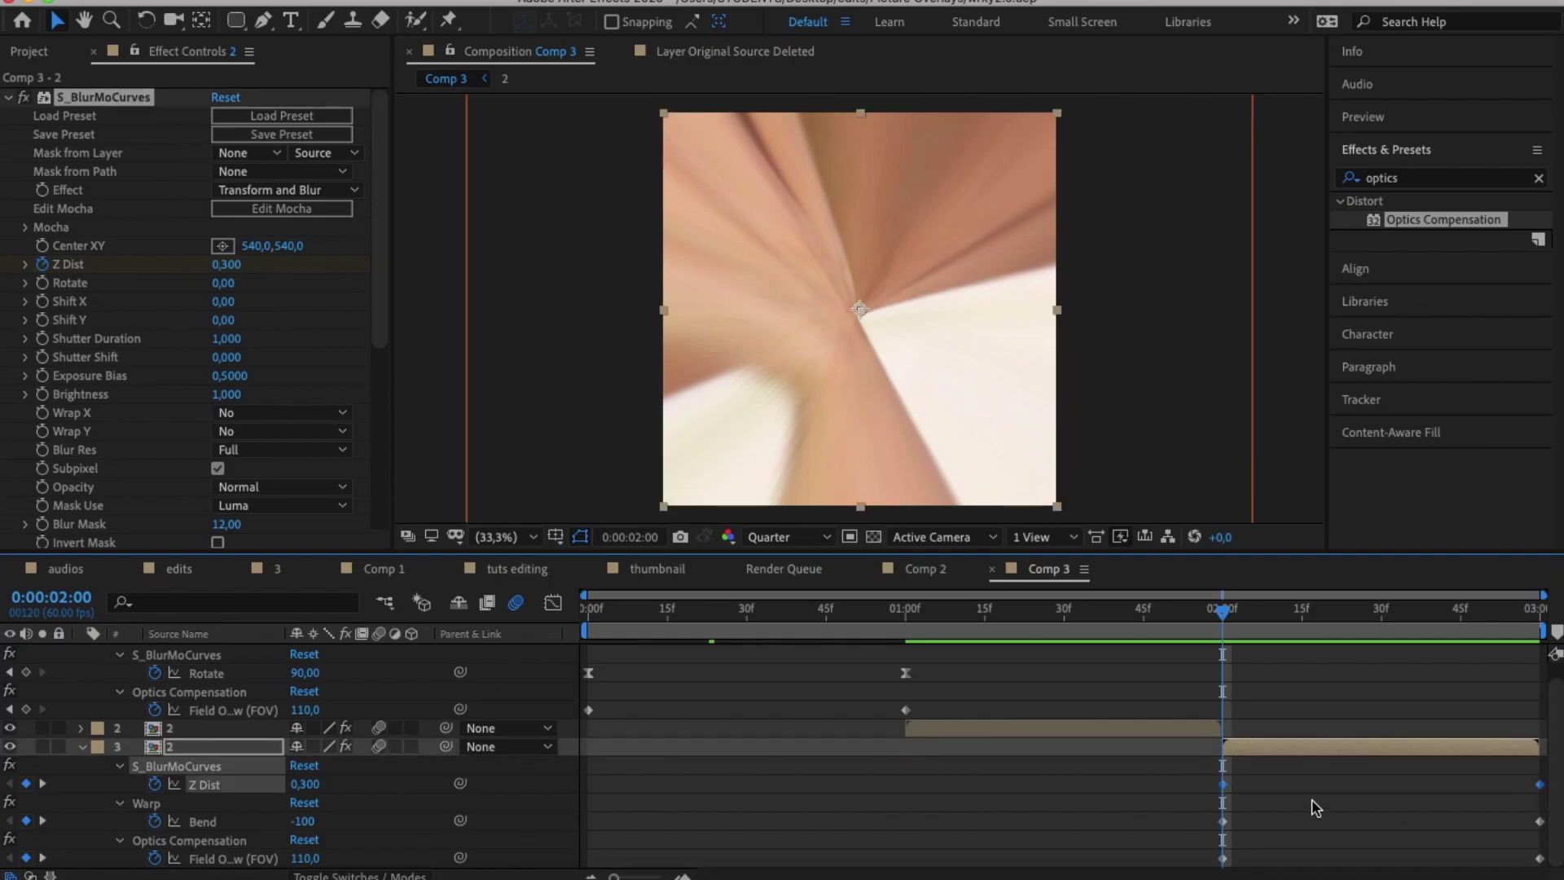
right_click(1222, 784)
mouse_move(1255, 867)
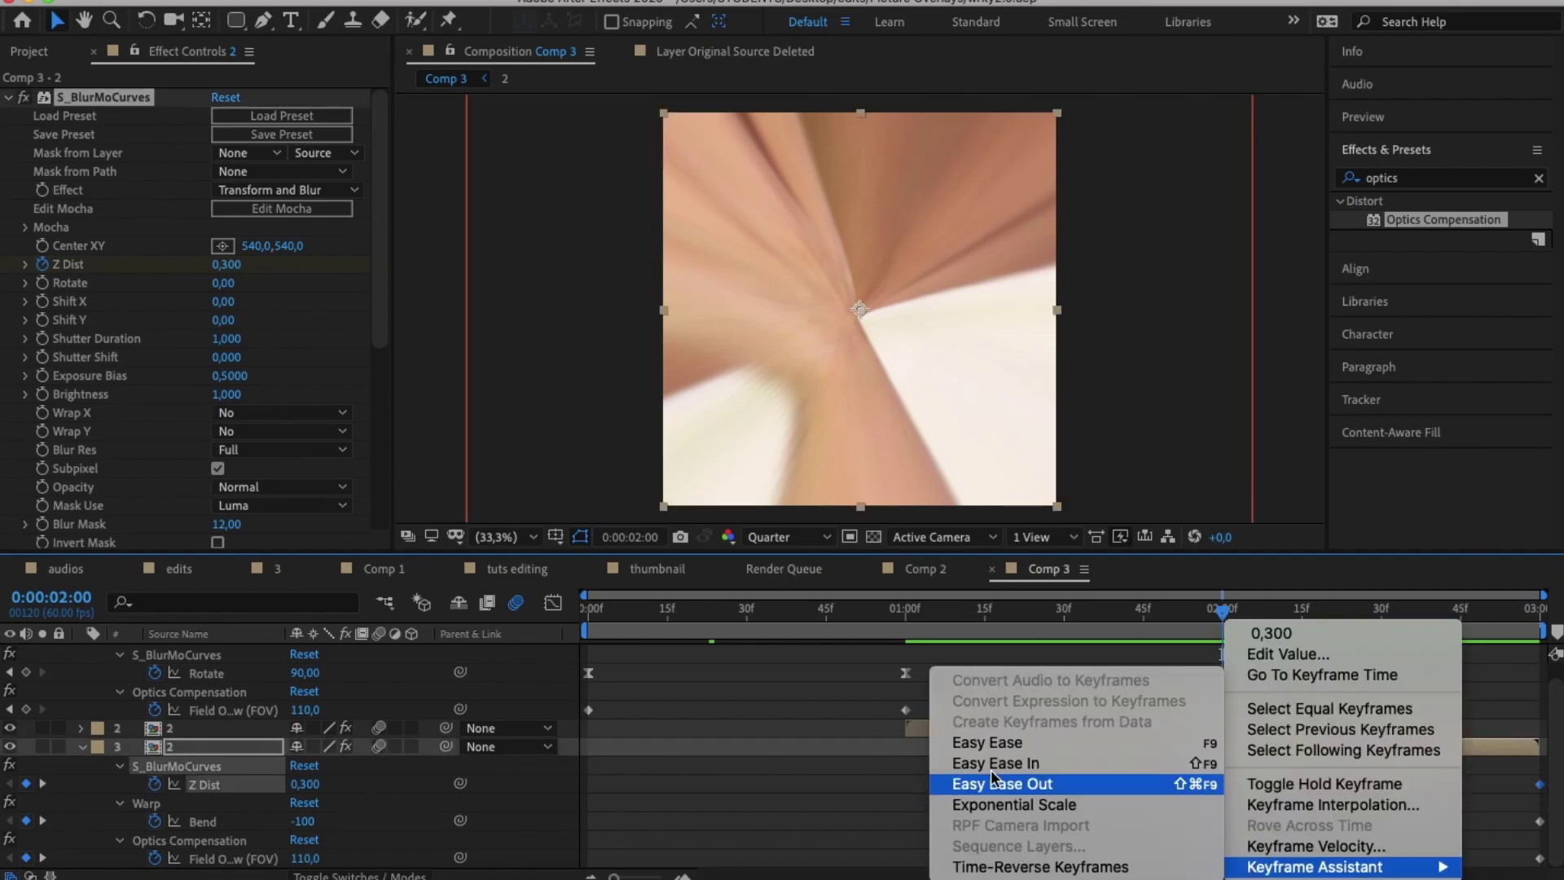
left_click(1002, 743)
Reshape the third layer's Z Dist speed curve to peak sharply at the clip's start and slow down, with the end handle at mid-clip
left_click(553, 611)
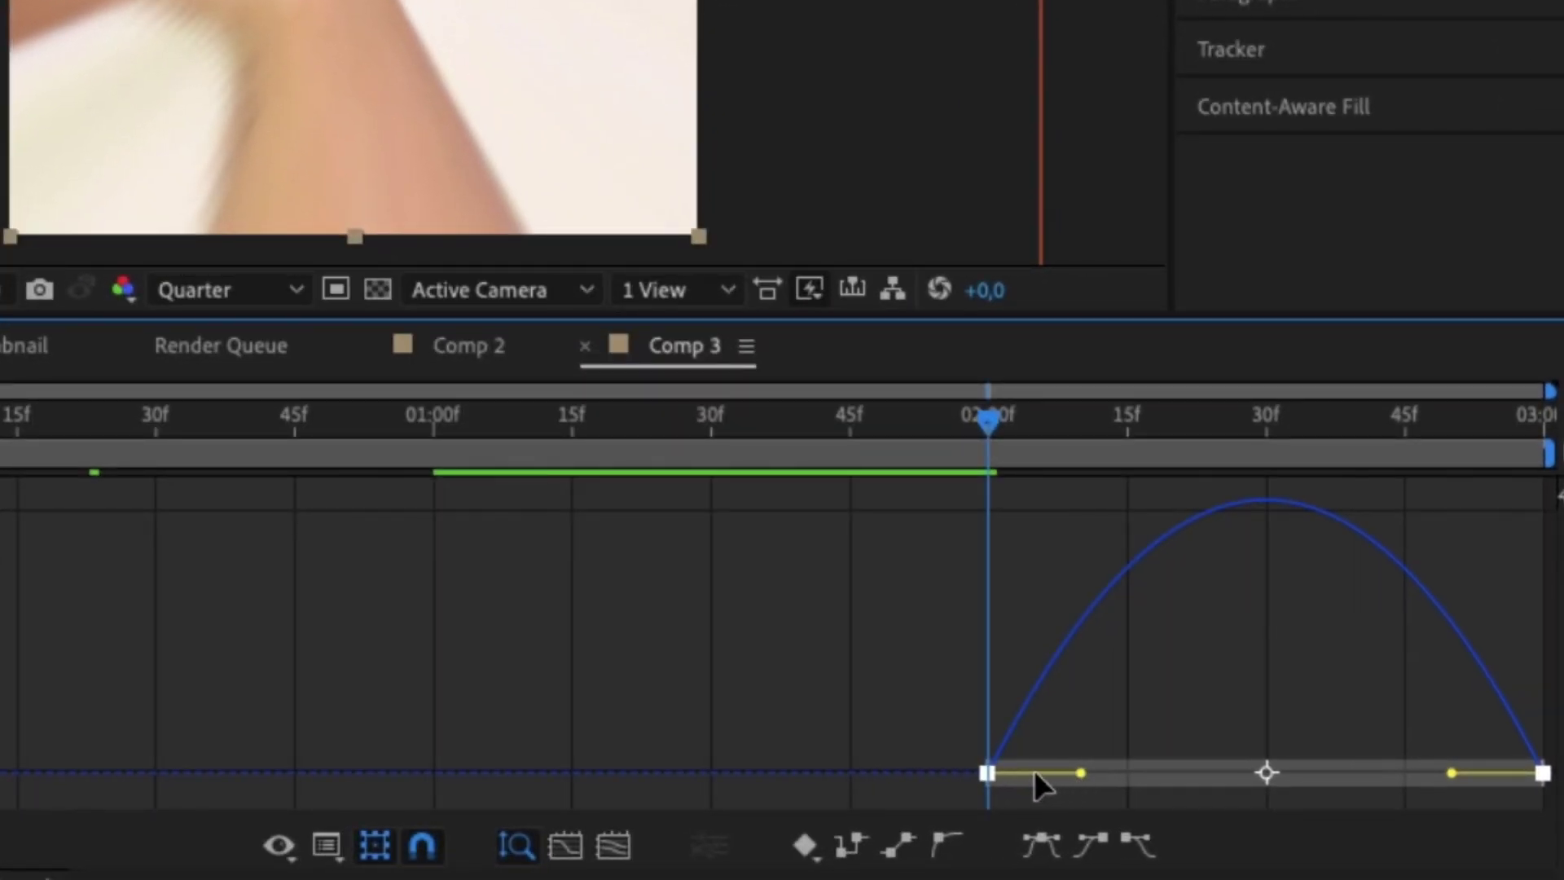
left_click_drag(1080, 772, 843, 766)
left_click_drag(1448, 771, 851, 771)
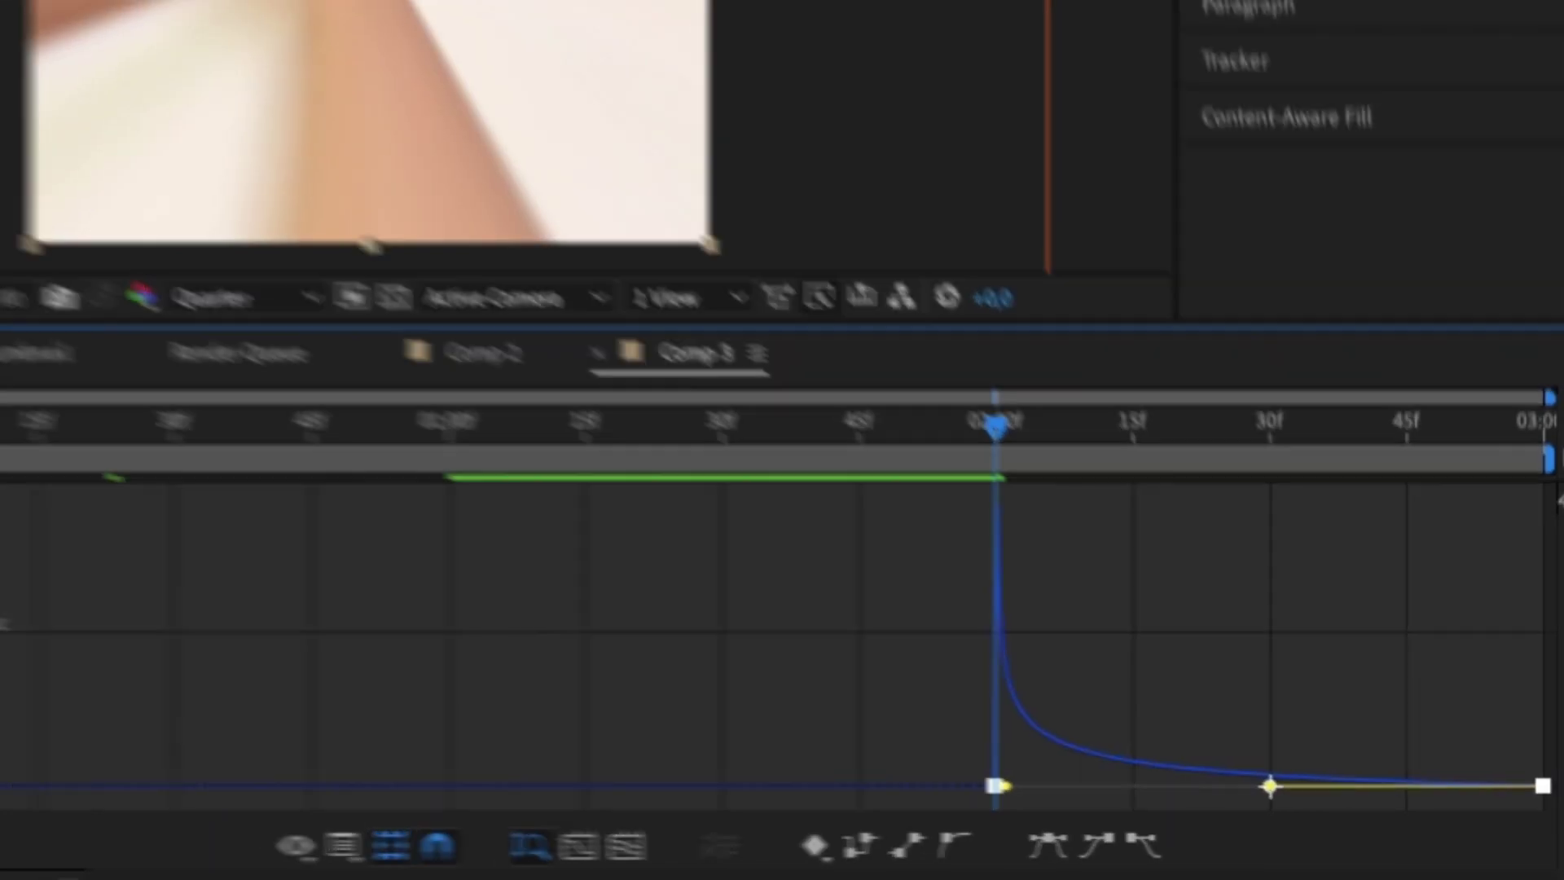
left_click(174, 500)
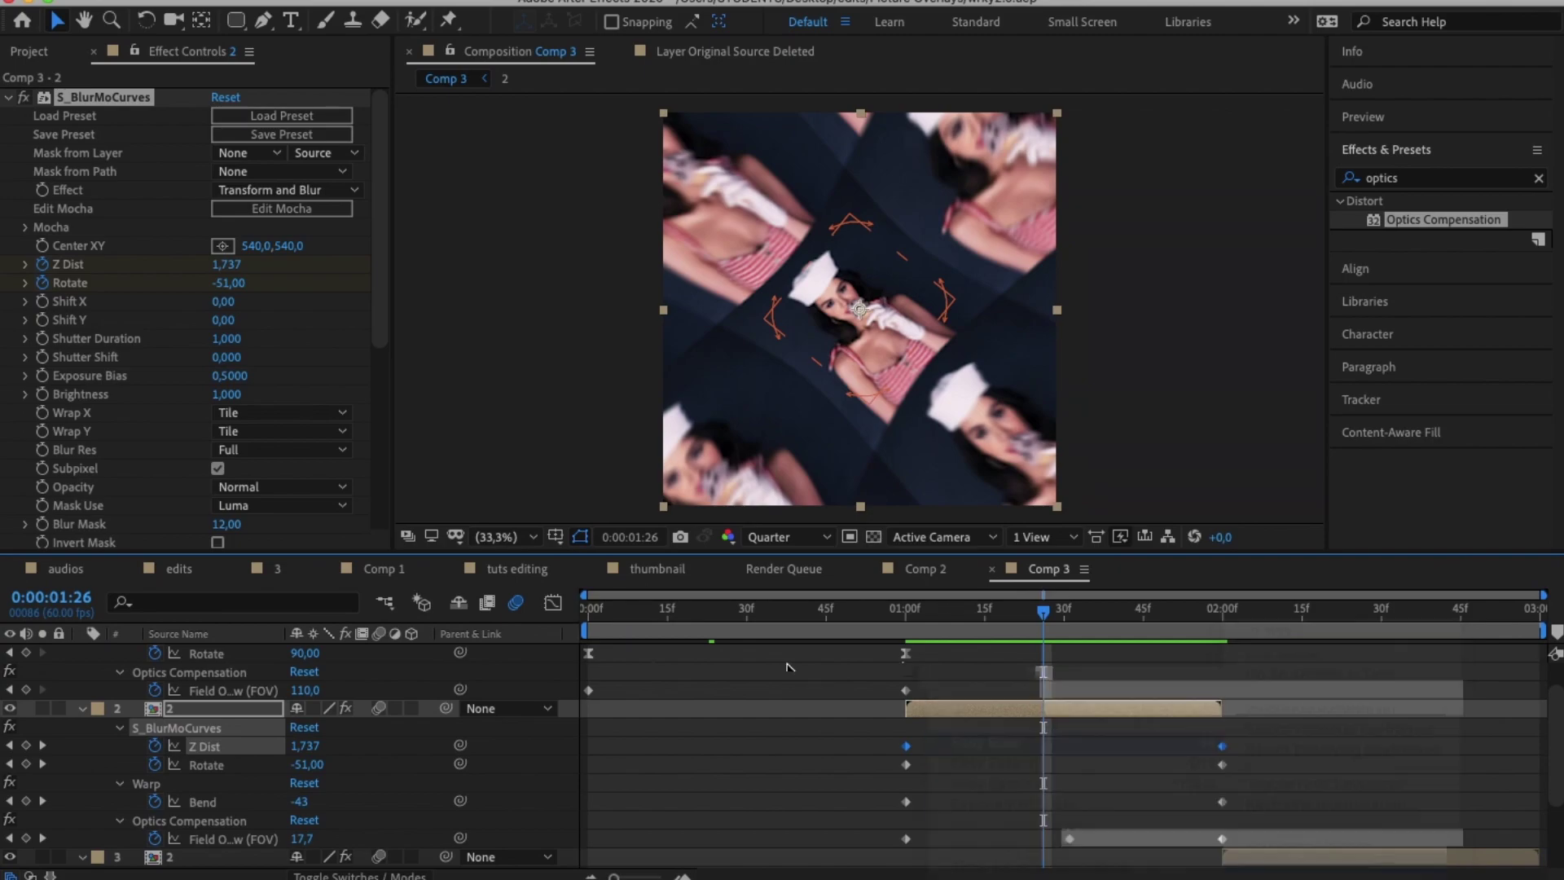
Apply Easy Ease and reshape the second layer's Z Dist, Rotate and Warp Bend speed curves, and preview the transitions
key("shift+F3")
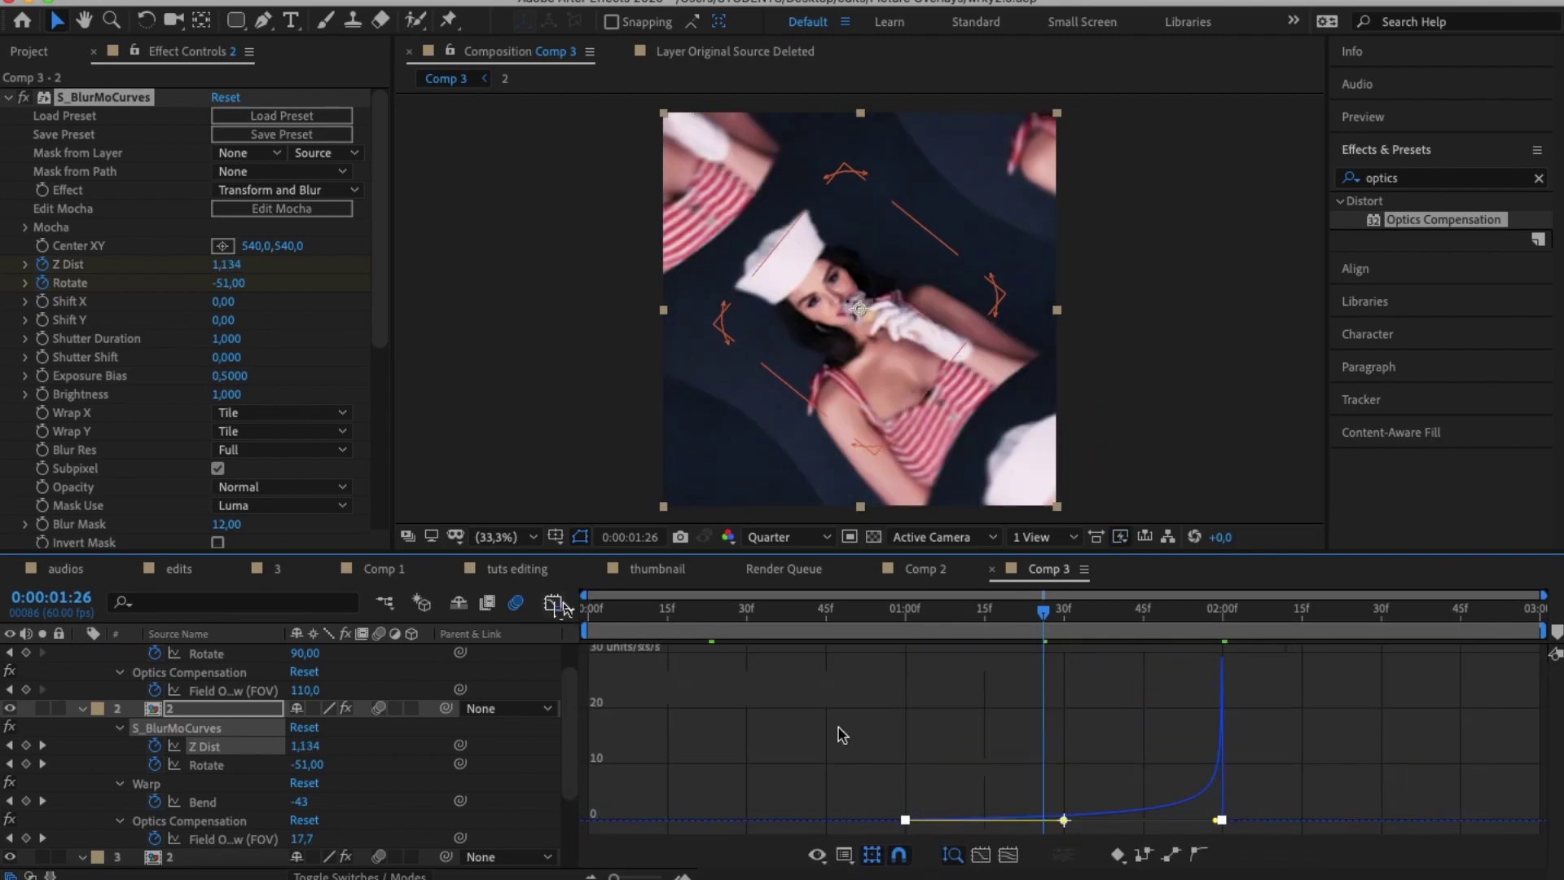
key("shift+F3")
key("shift+F3")
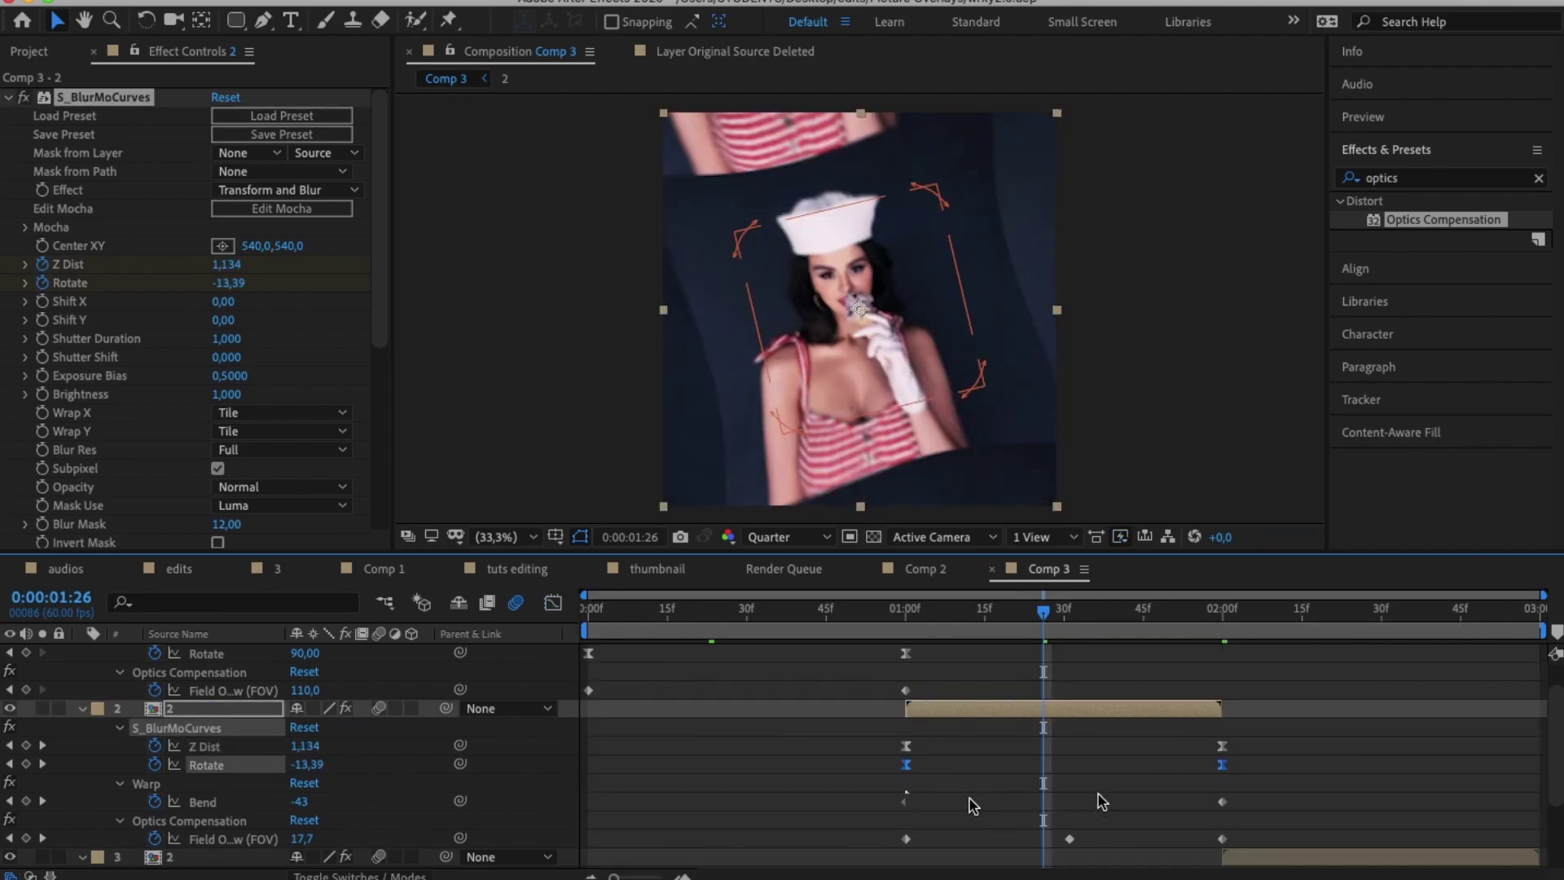
right_click(1225, 803)
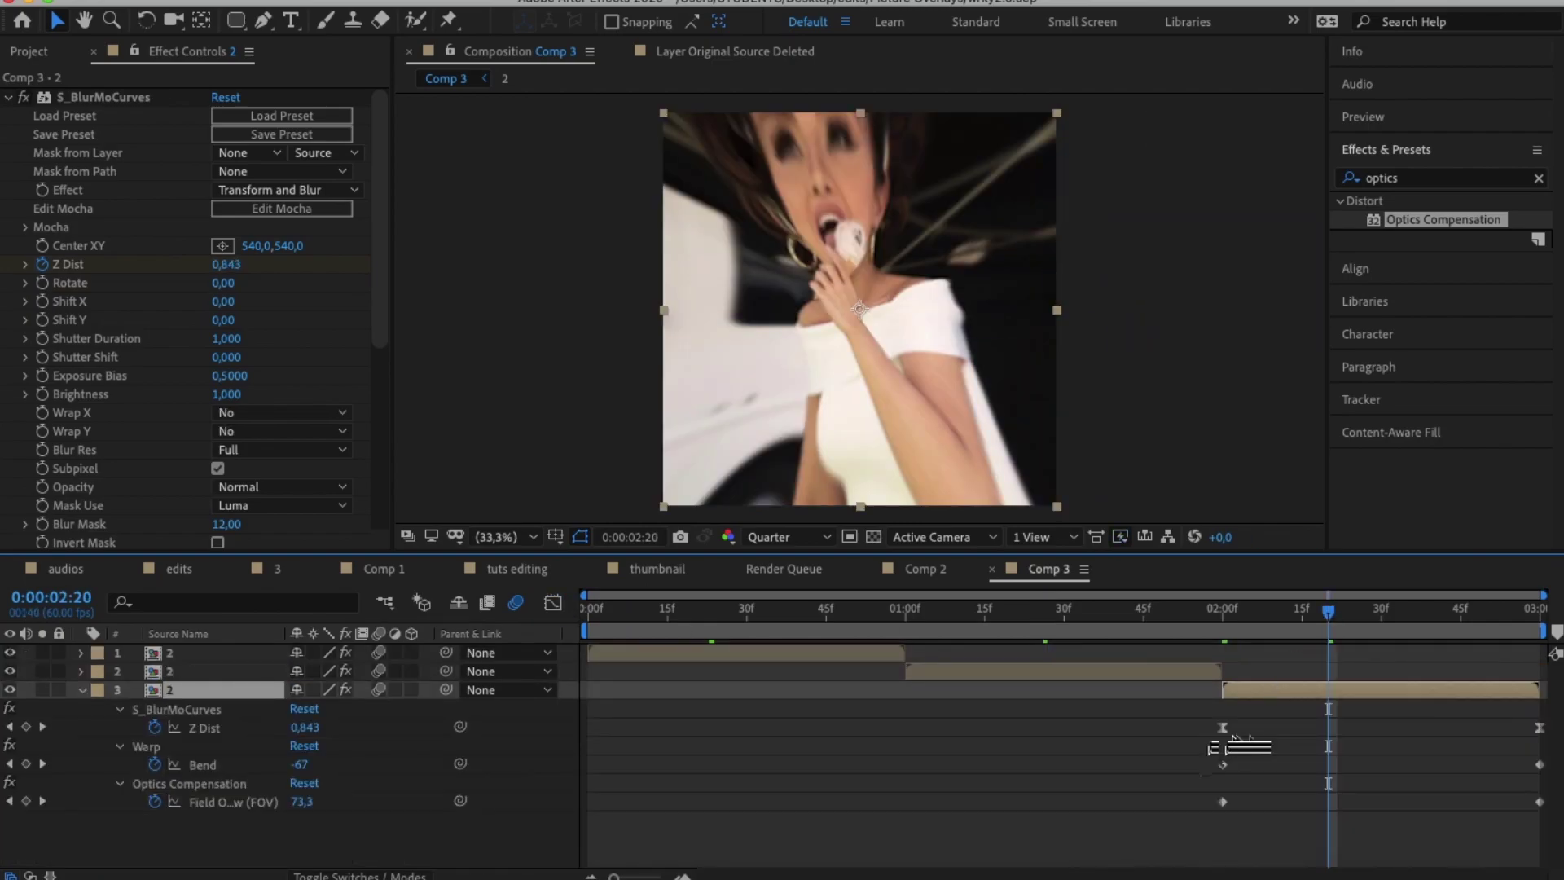
right_click(1232, 736)
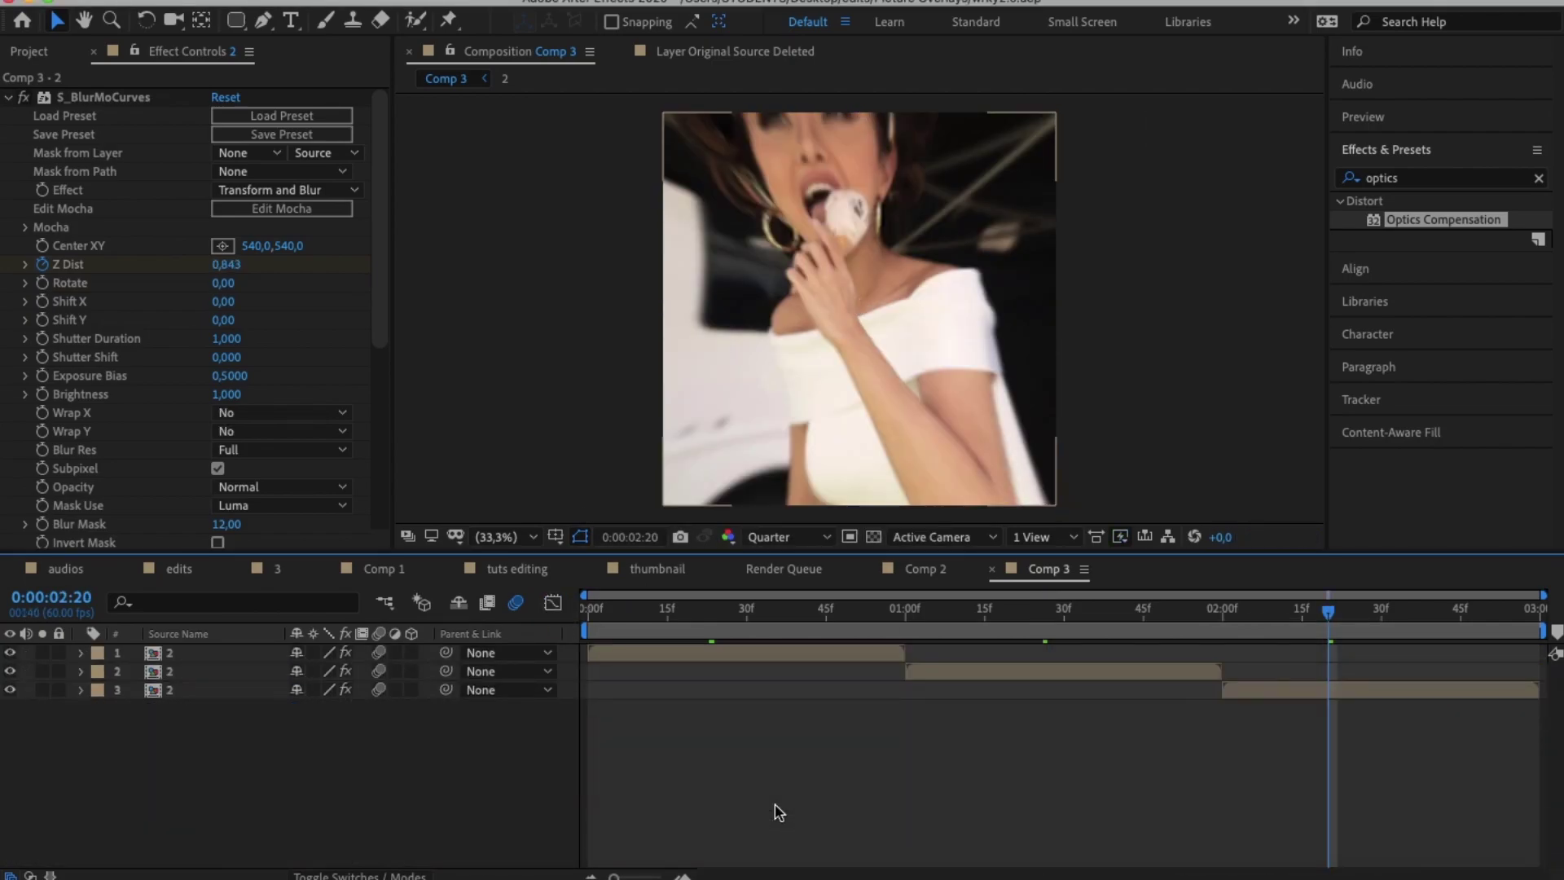
key("space")
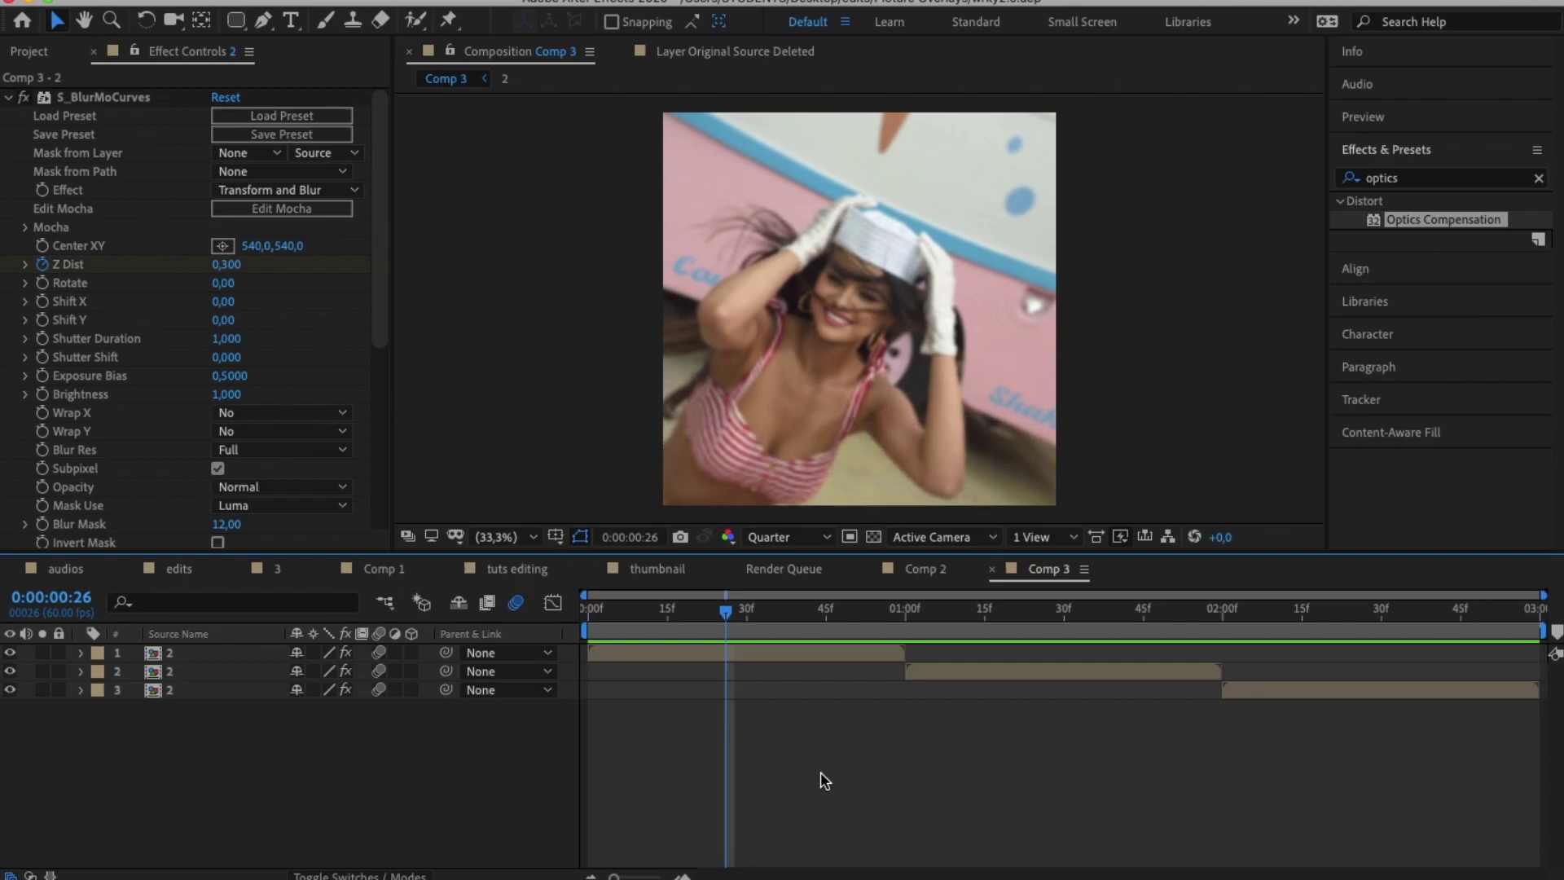
Add a new adjustment layer above the three picture layers, spanning the whole composition
key("ctrl+alt+y")
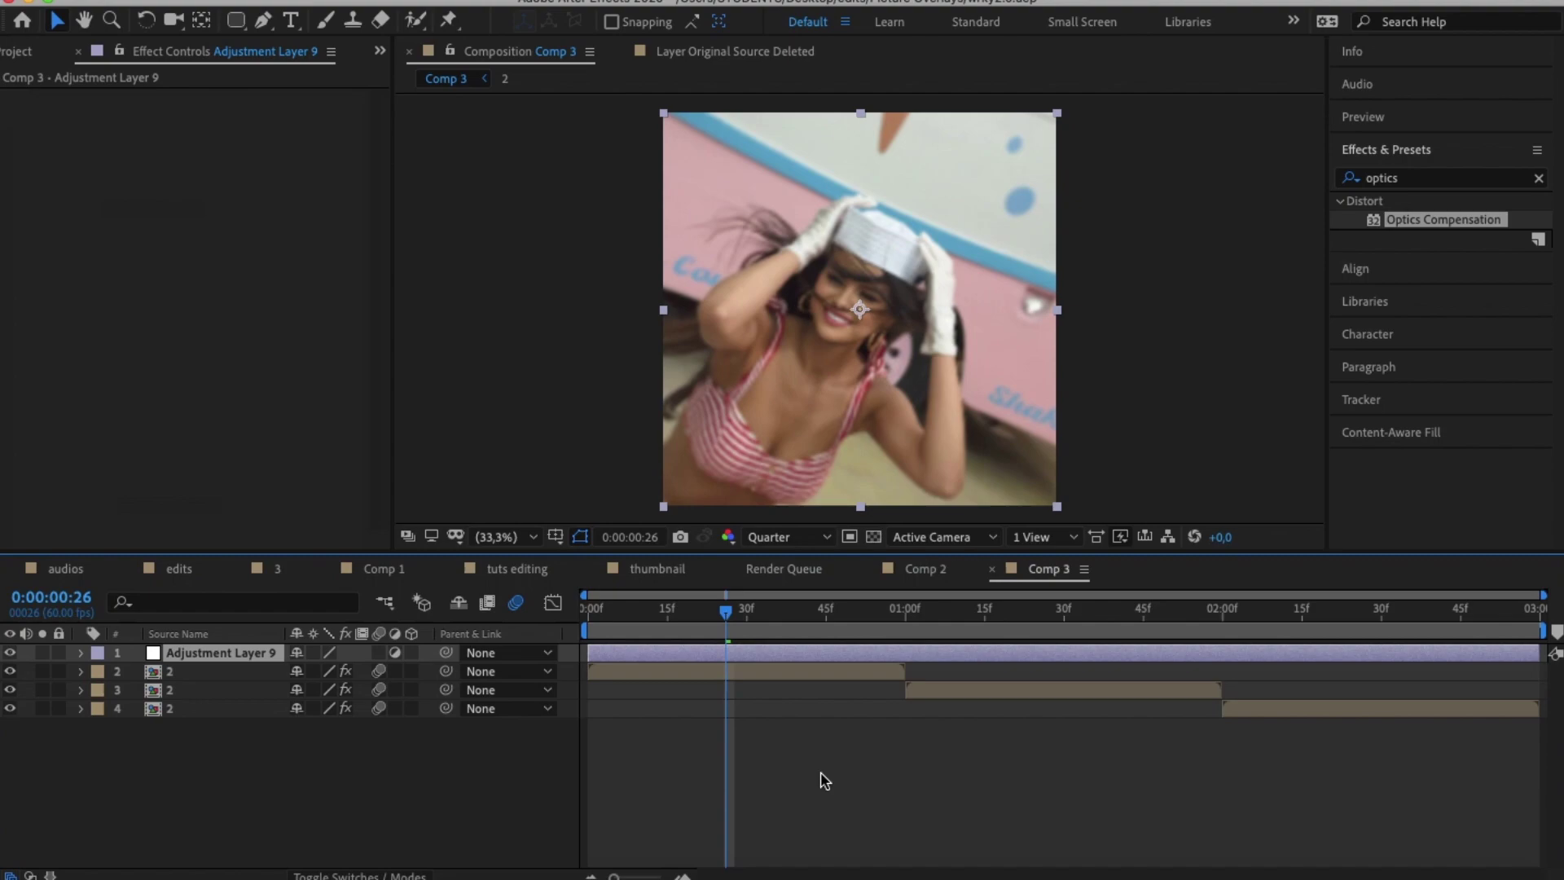
key("super+z")
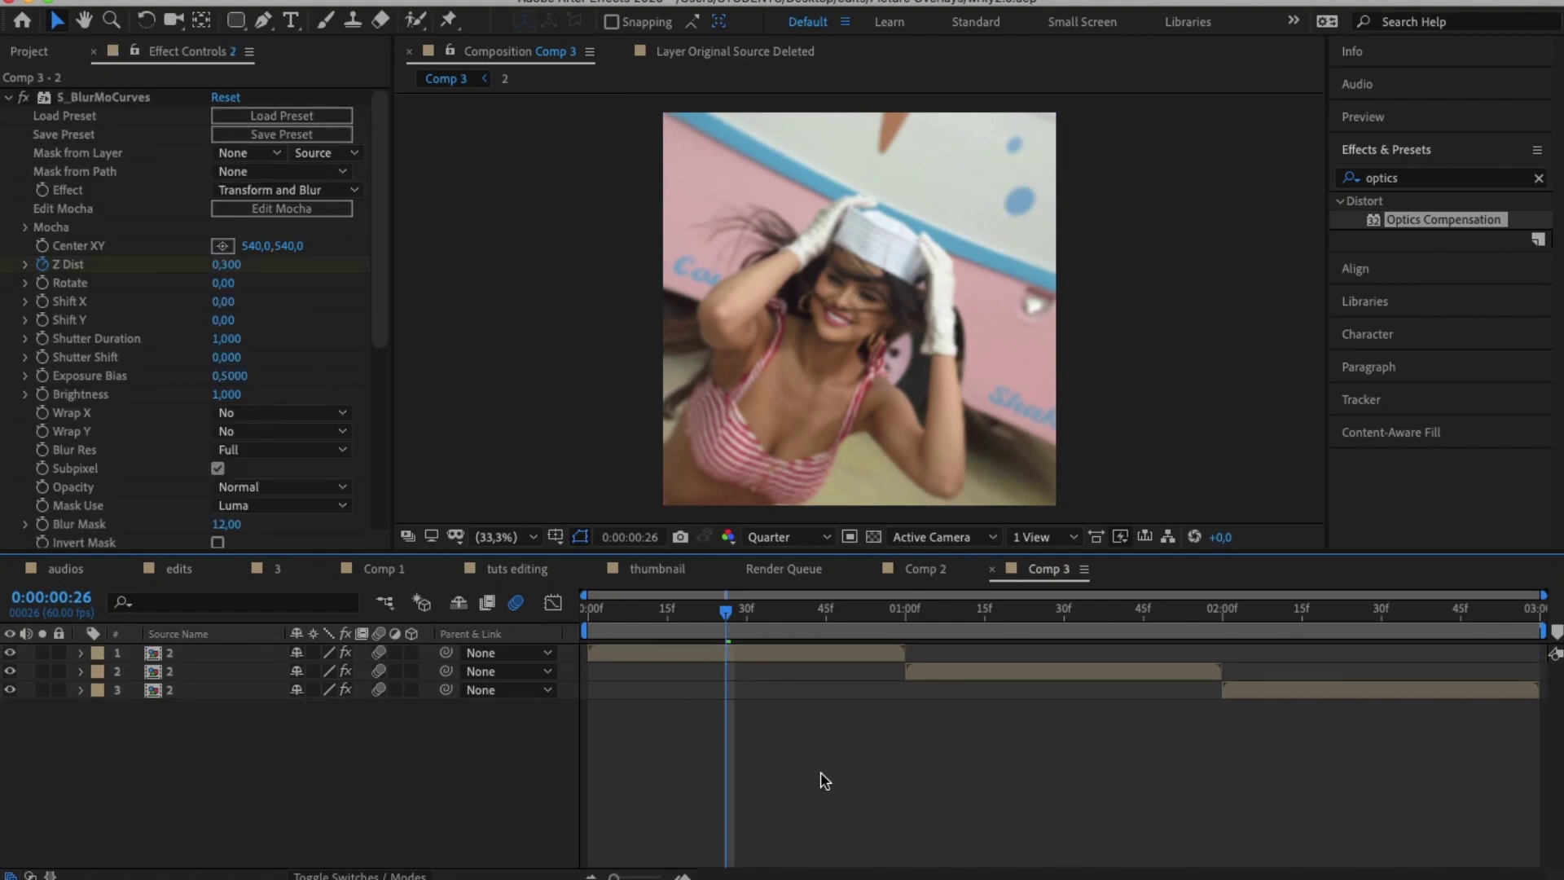
left_click(385, 0)
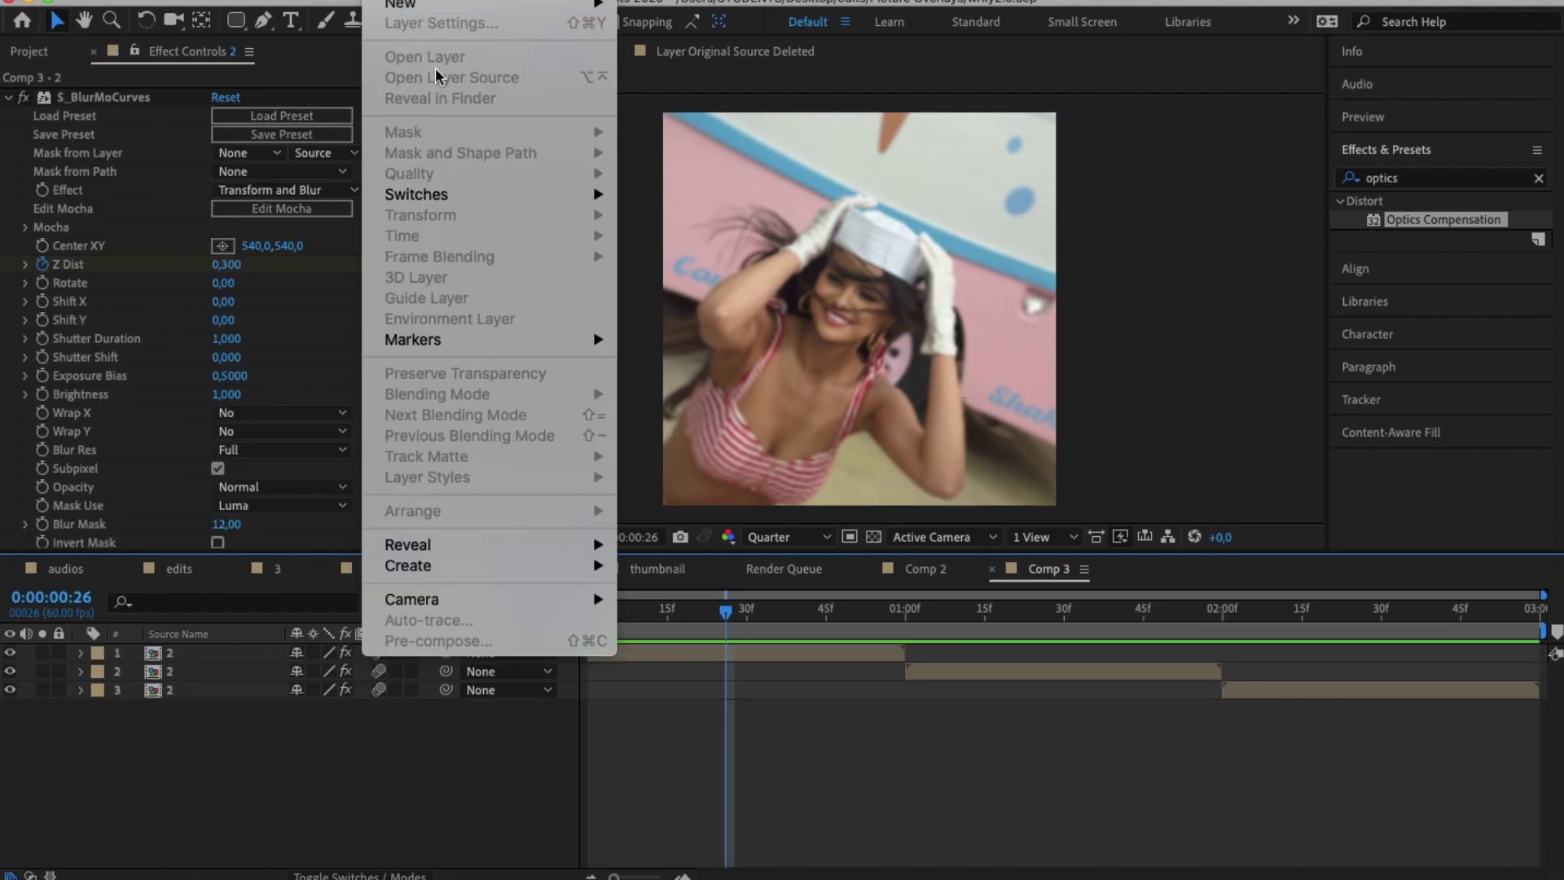
mouse_move(408, 7)
left_click(765, 130)
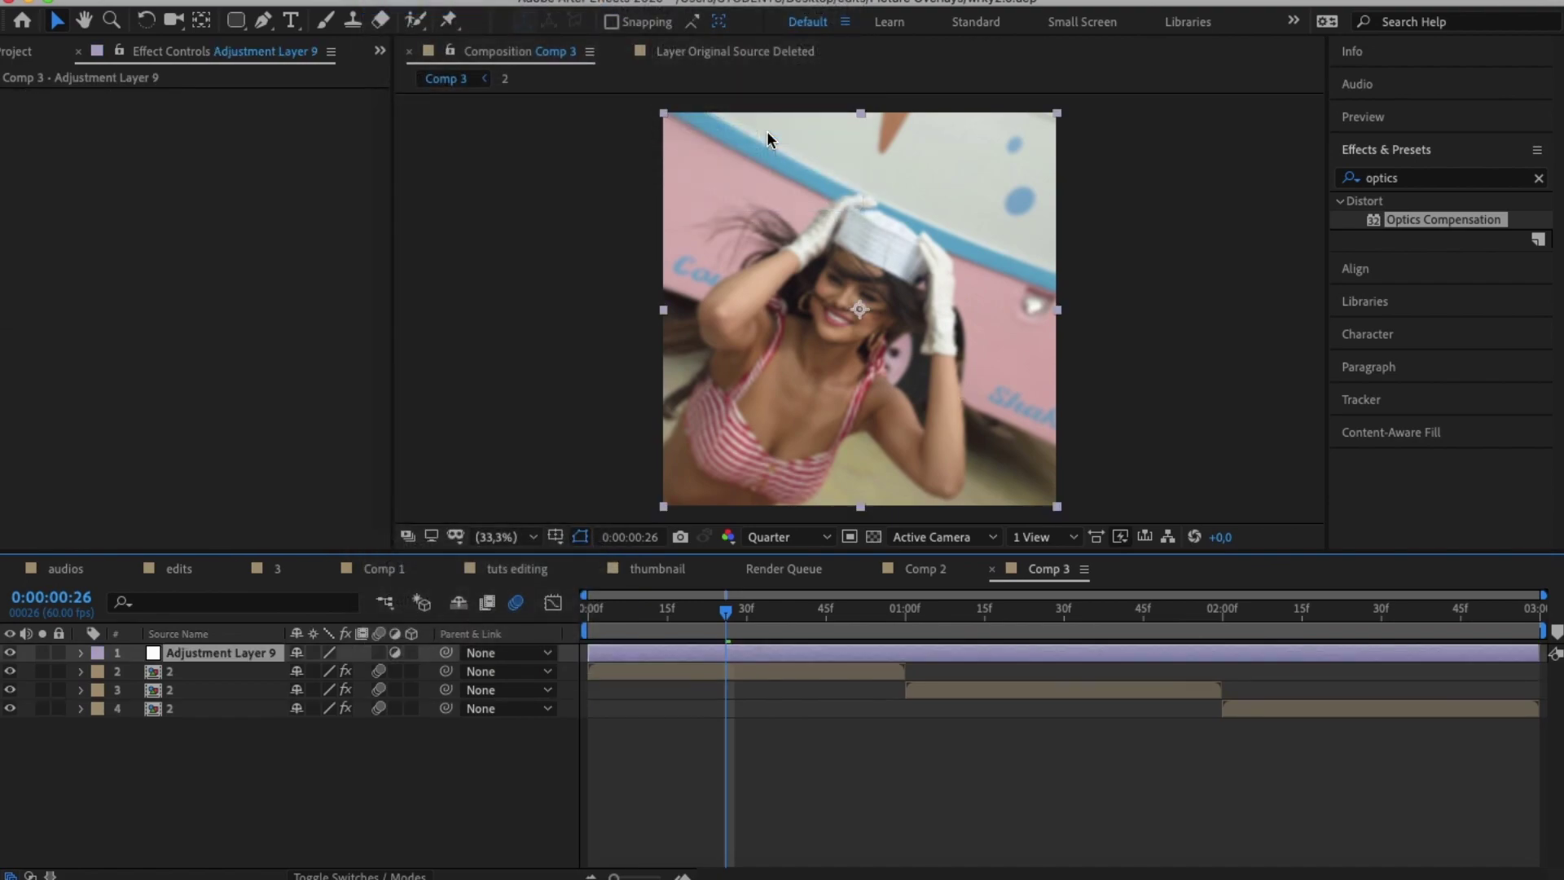
Search the effects for "wiggle" and apply the Wiggle - position and Wiggle - rotation presets to the adjustment layer
left_click(1417, 172)
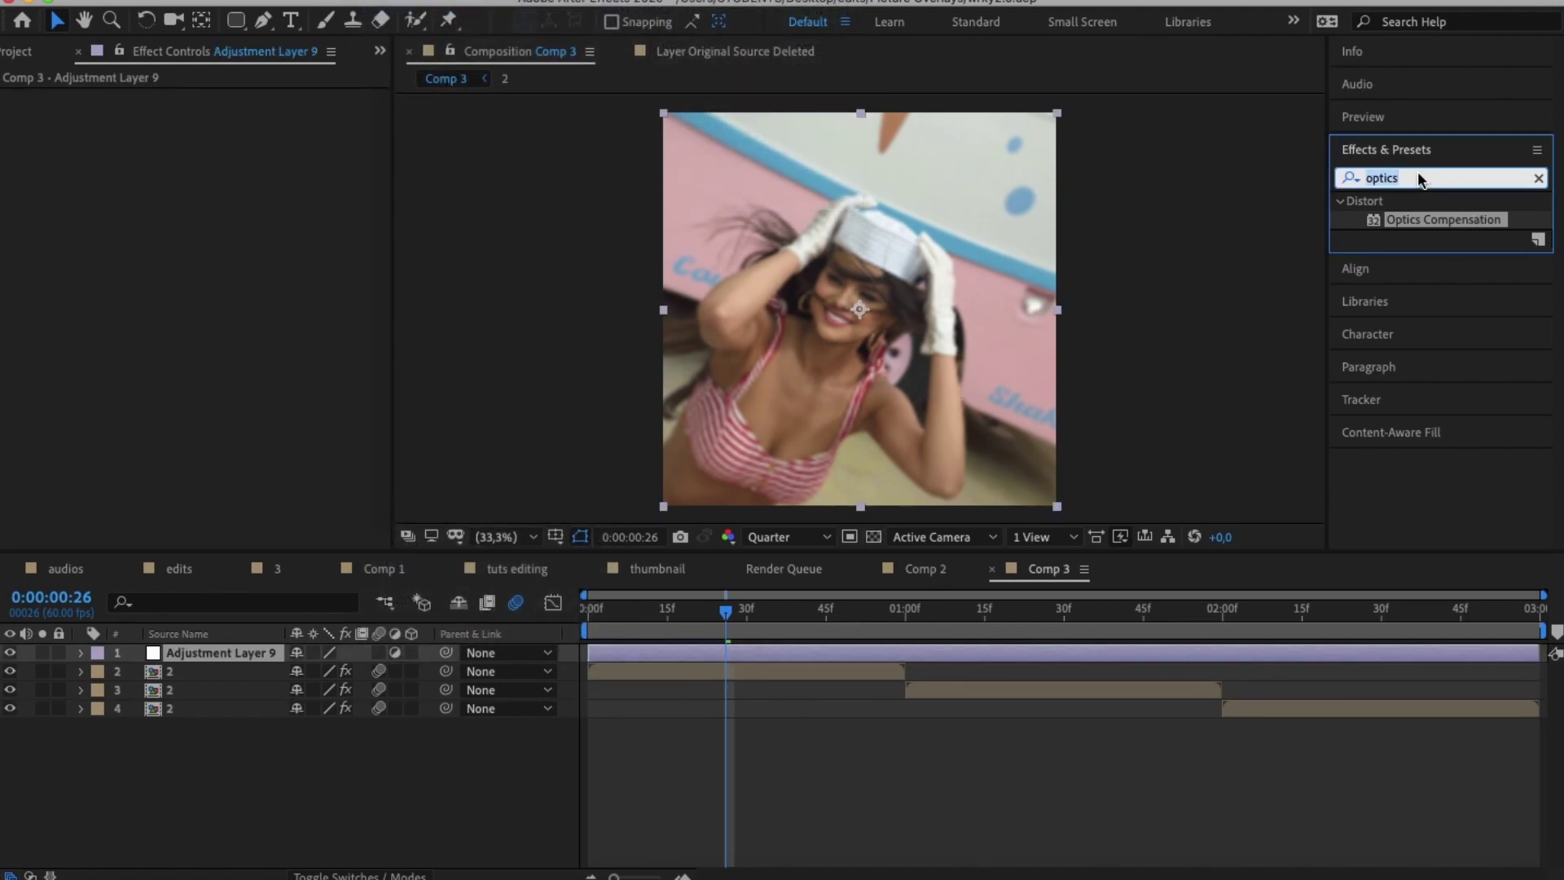
type("wiggle")
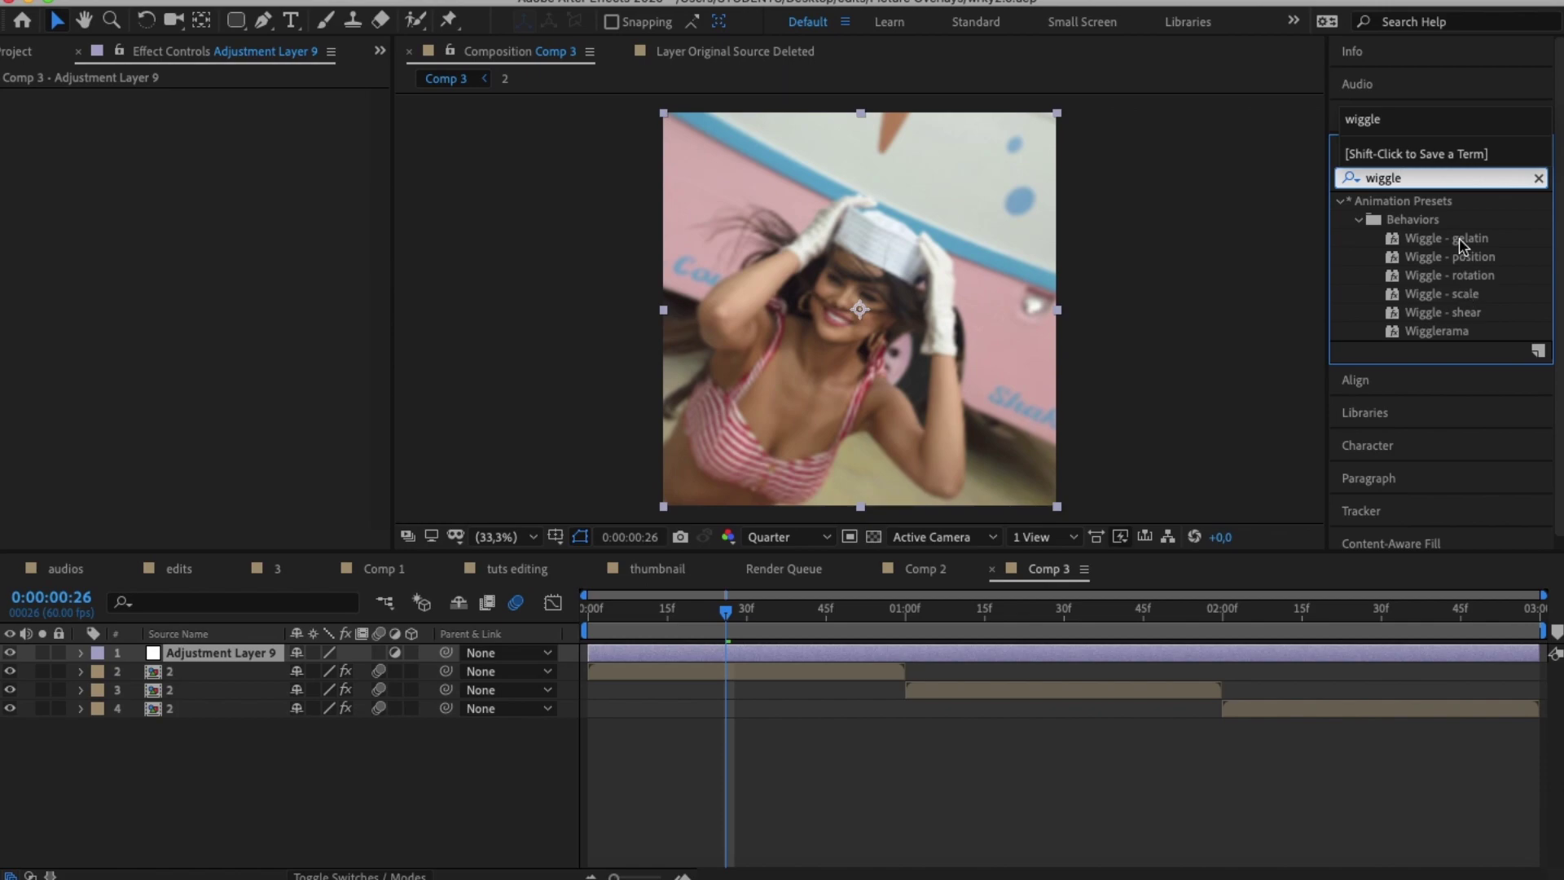
left_click_drag(1461, 257, 1285, 653)
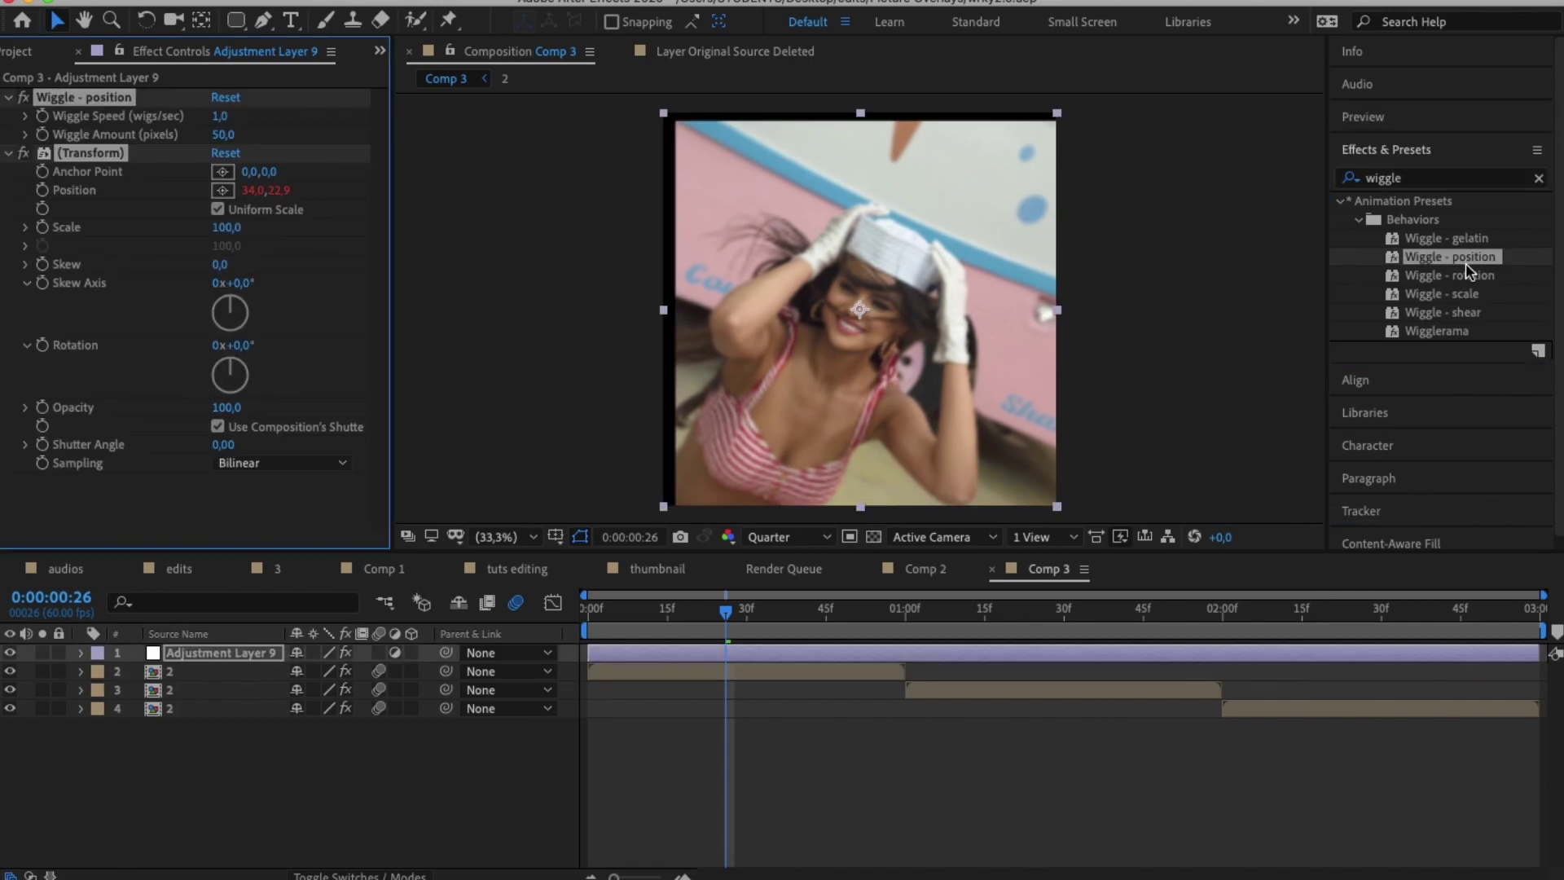
left_click_drag(1469, 275, 1348, 660)
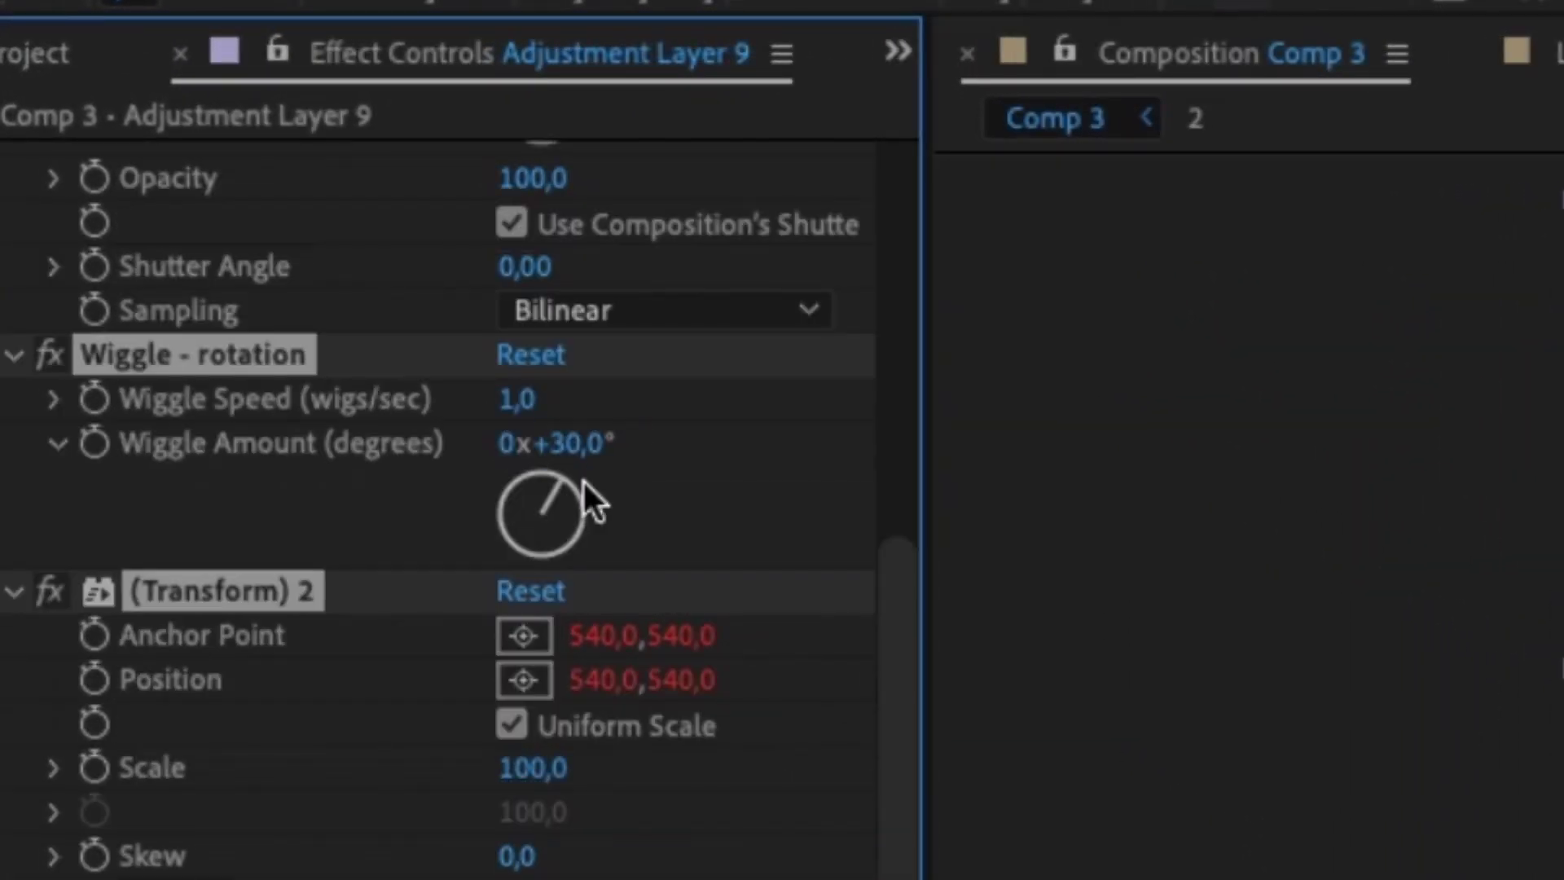
Set the Wiggle - rotation amount to 4 degrees and the Wiggle - position amount to 30 pixels
left_click(249, 166)
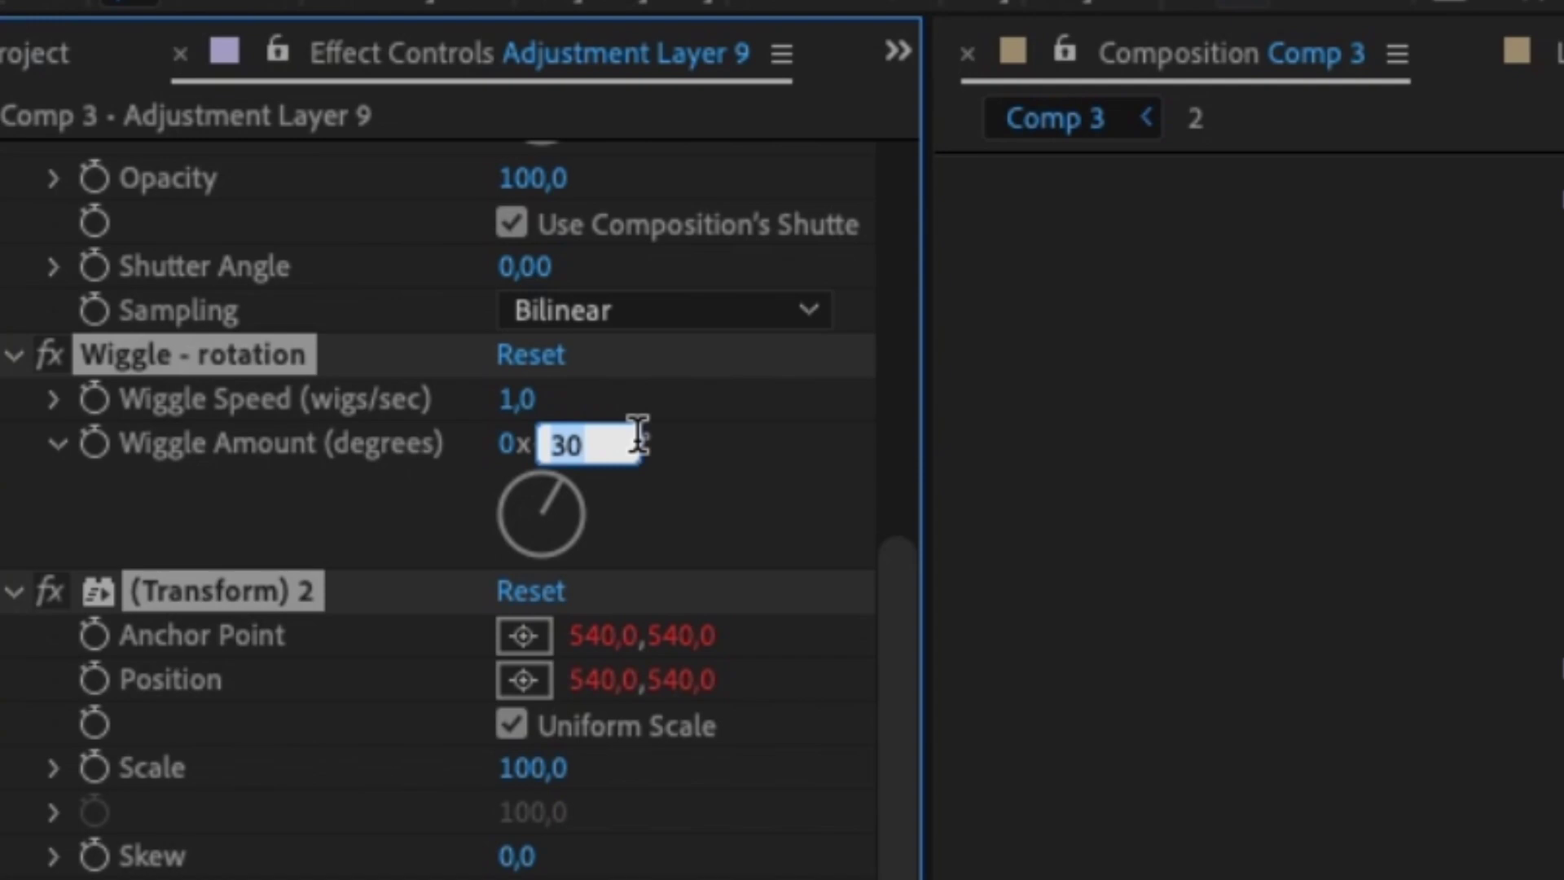
type("4")
key("Return")
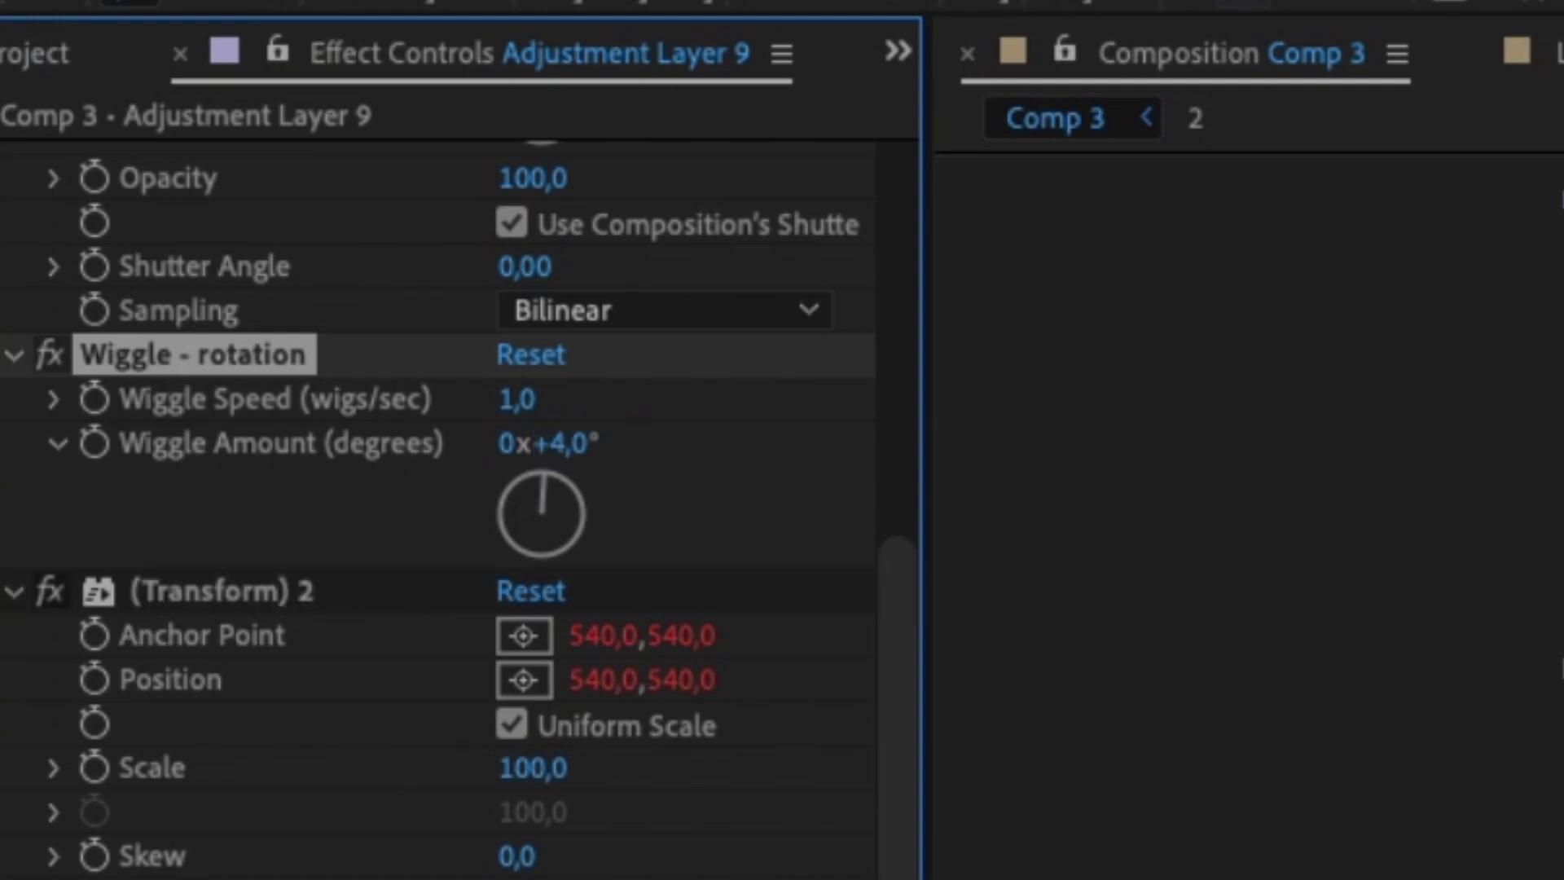
scroll(521, 252, "up", 9)
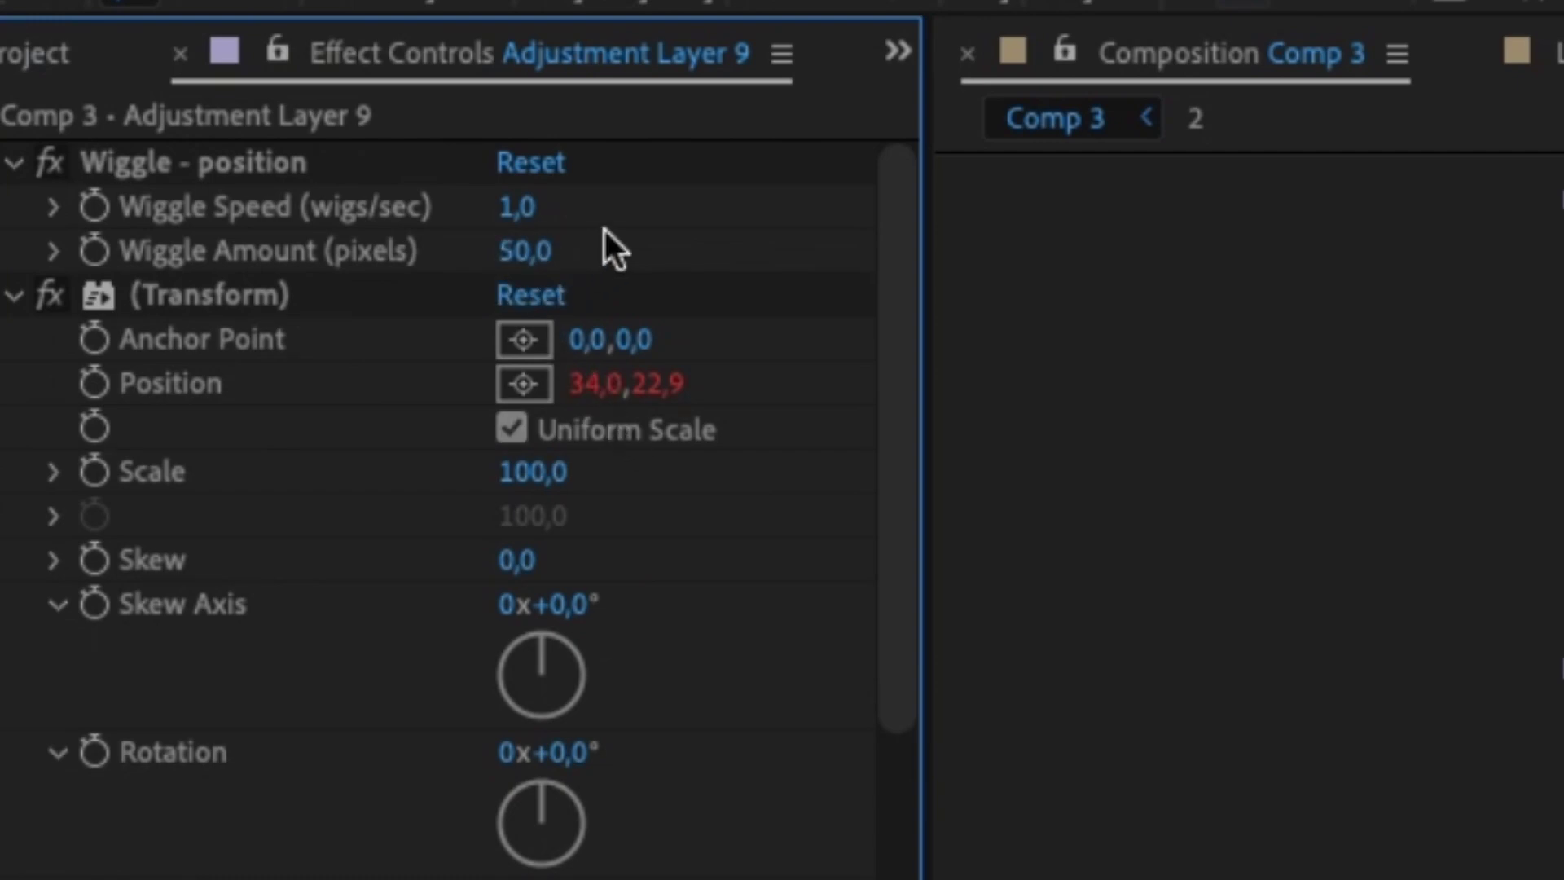
left_click(534, 254)
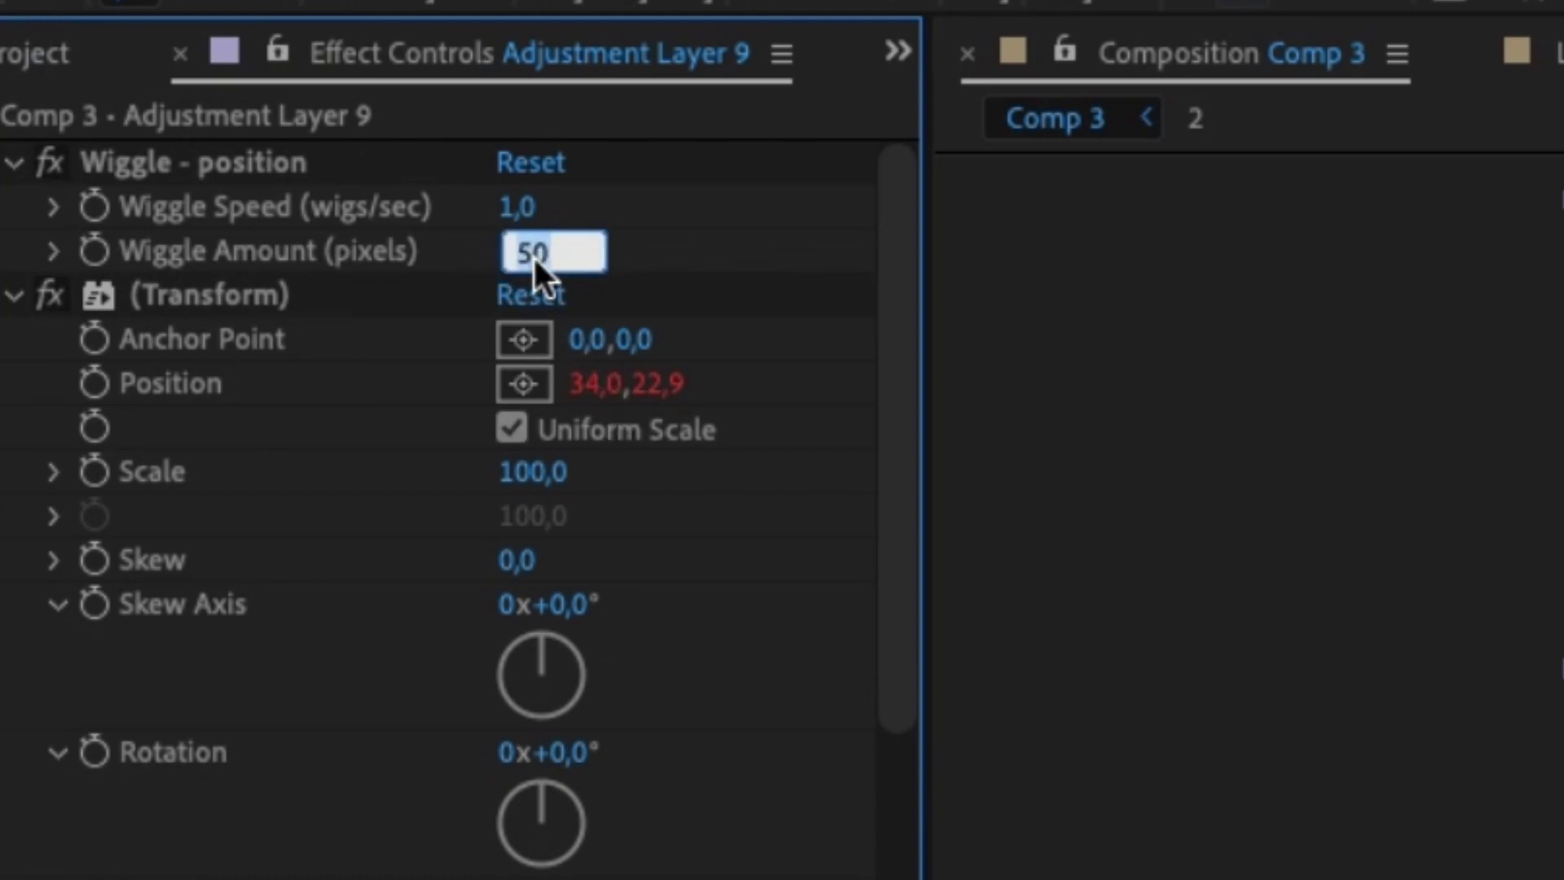
type("30")
key("Return")
left_click(534, 254)
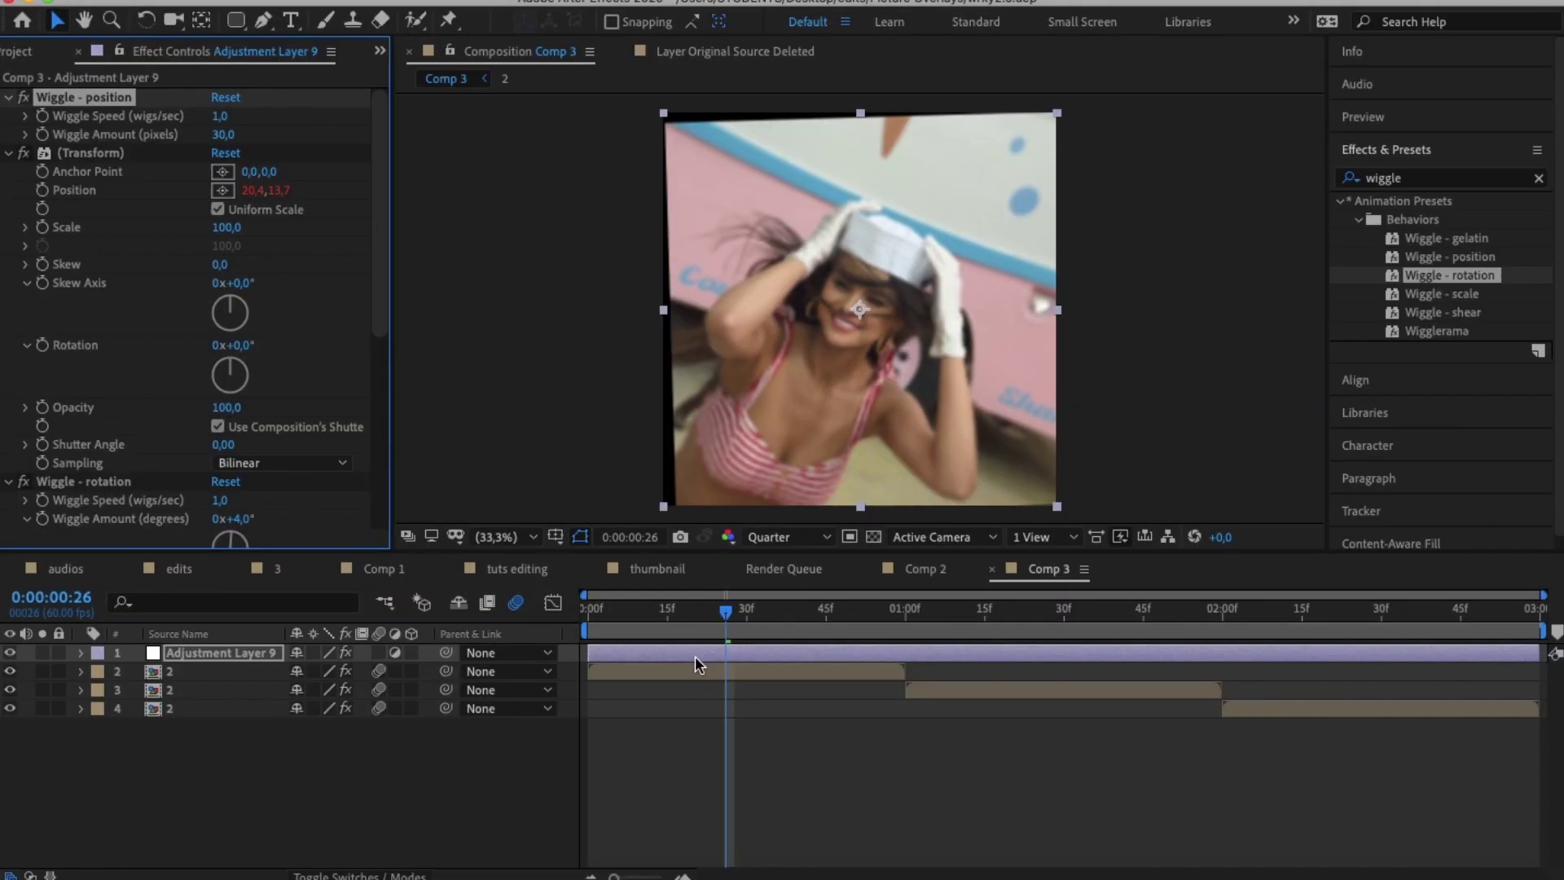
Enable motion blur on the adjustment layer and apply the Motion Tile effect to it
left_click(379, 652)
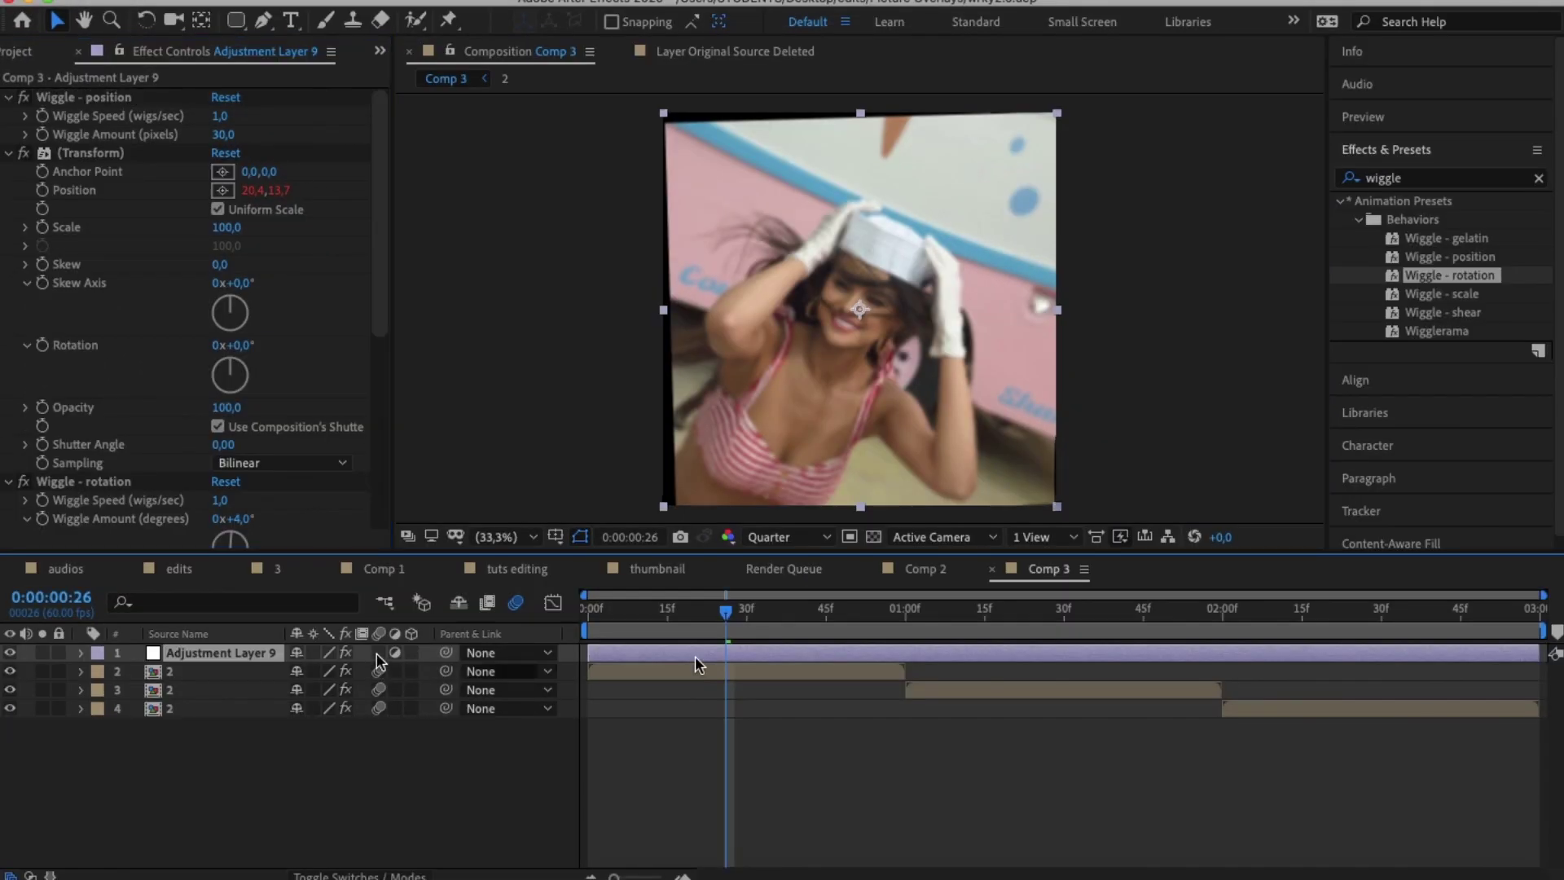
left_click(1395, 177)
type("motion")
left_click_drag(1418, 497, 1274, 656)
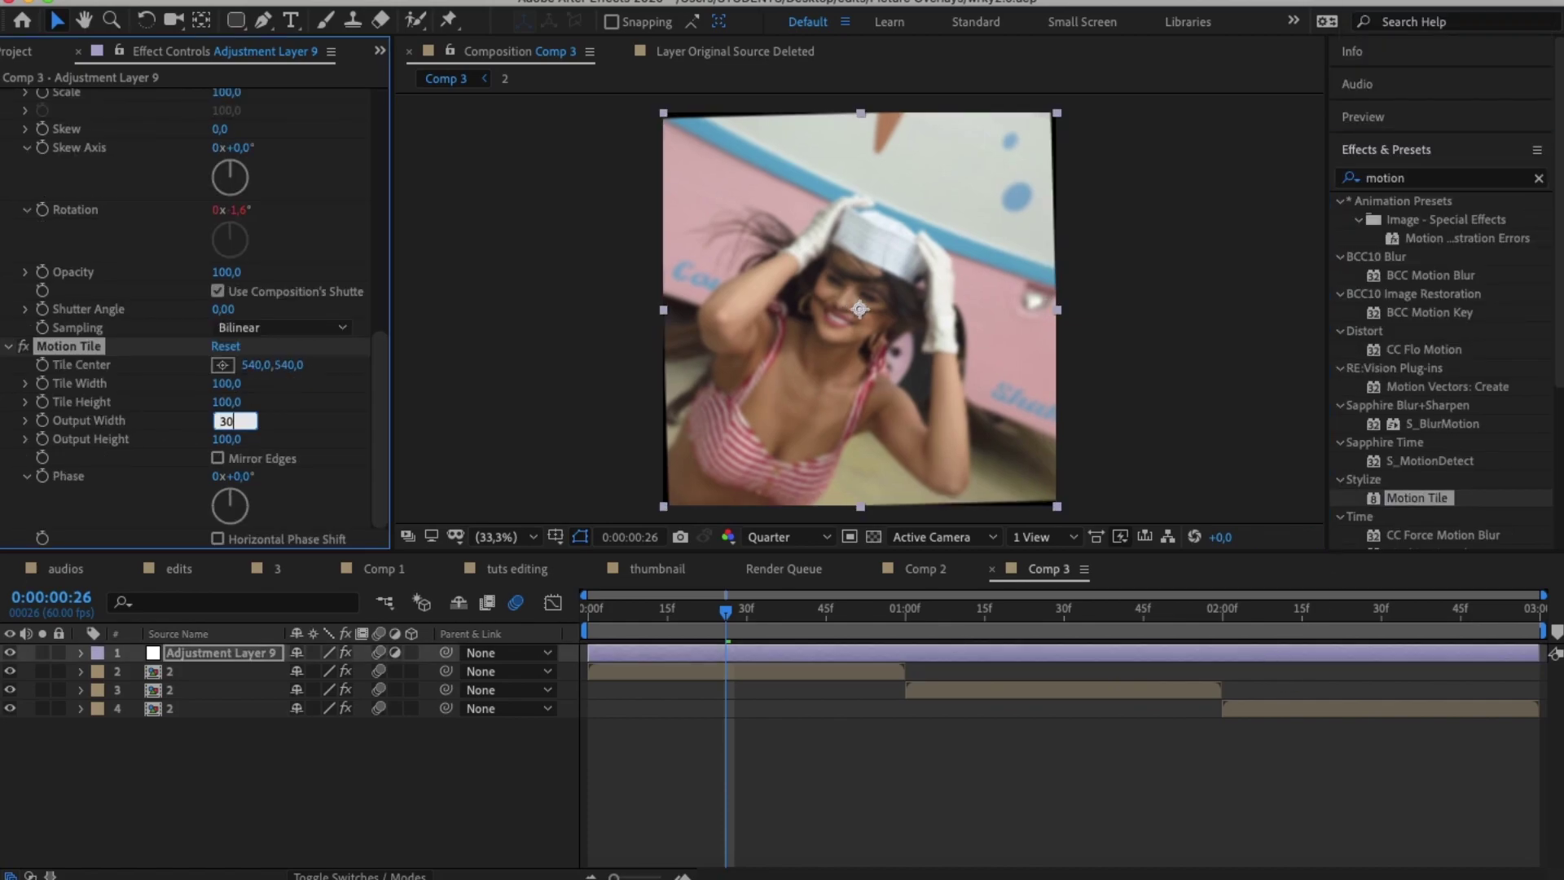
Set Motion Tile's Output Width and Output Height to 300 and place the effect above the wiggle effects
key("Tab")
left_click_drag(88, 92, 88, 96)
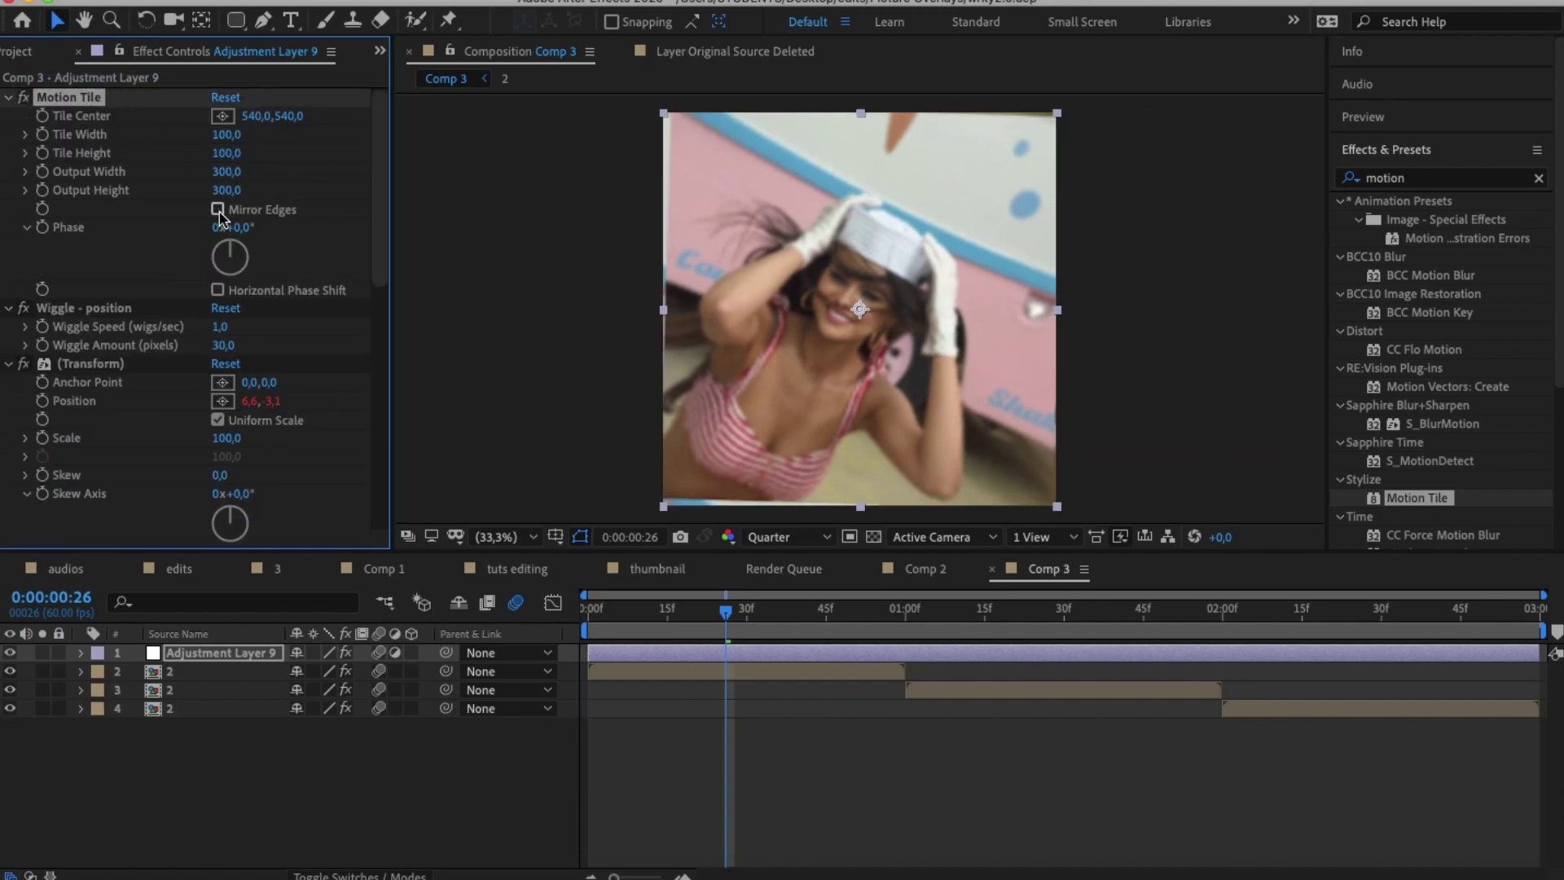
left_click(628, 712)
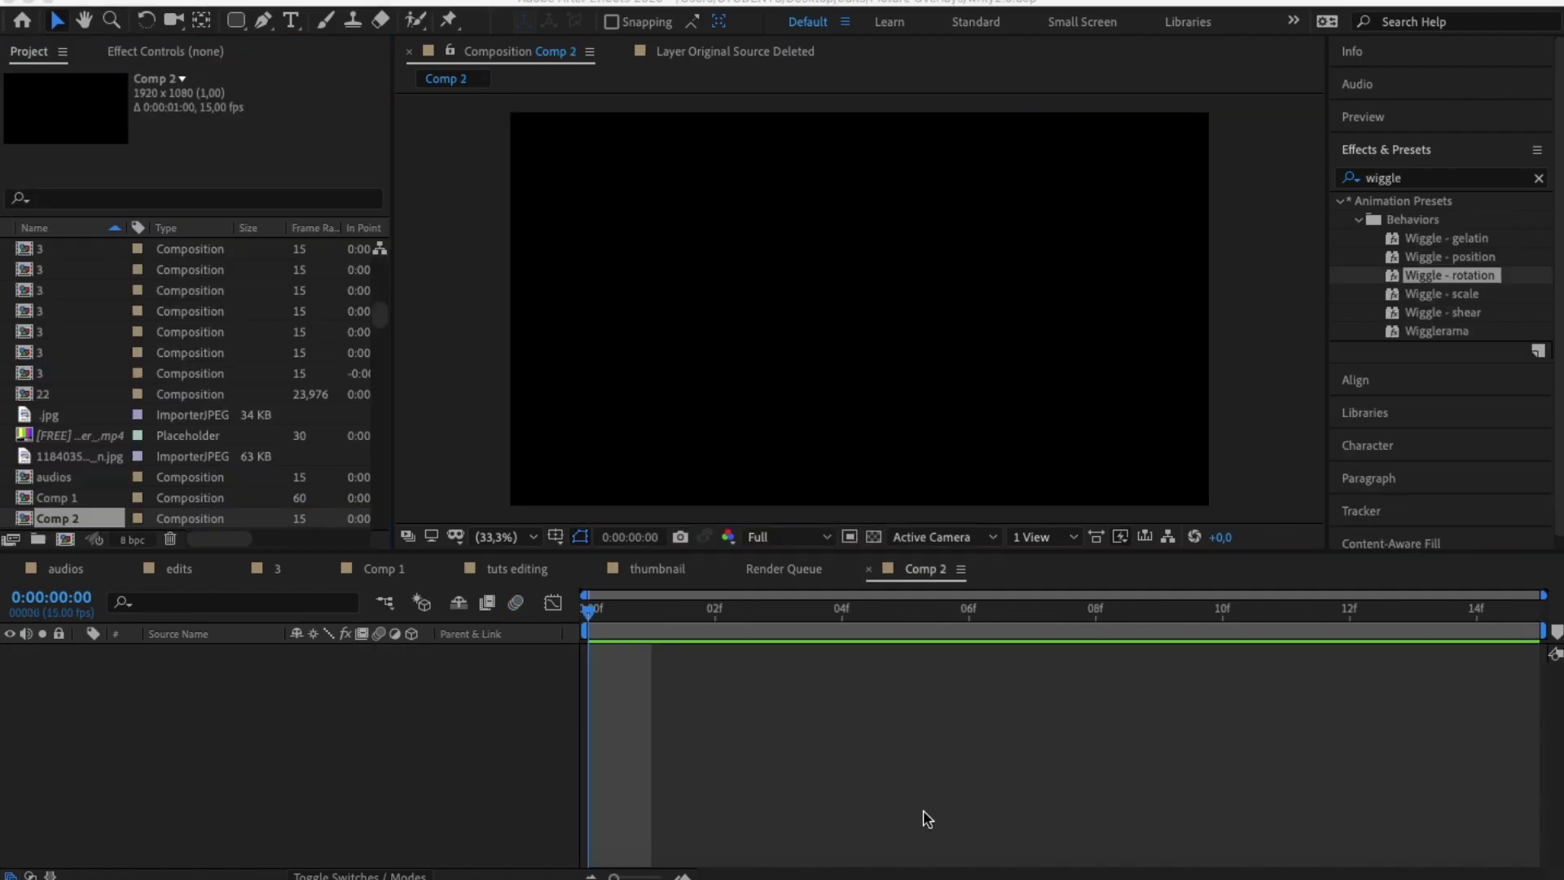